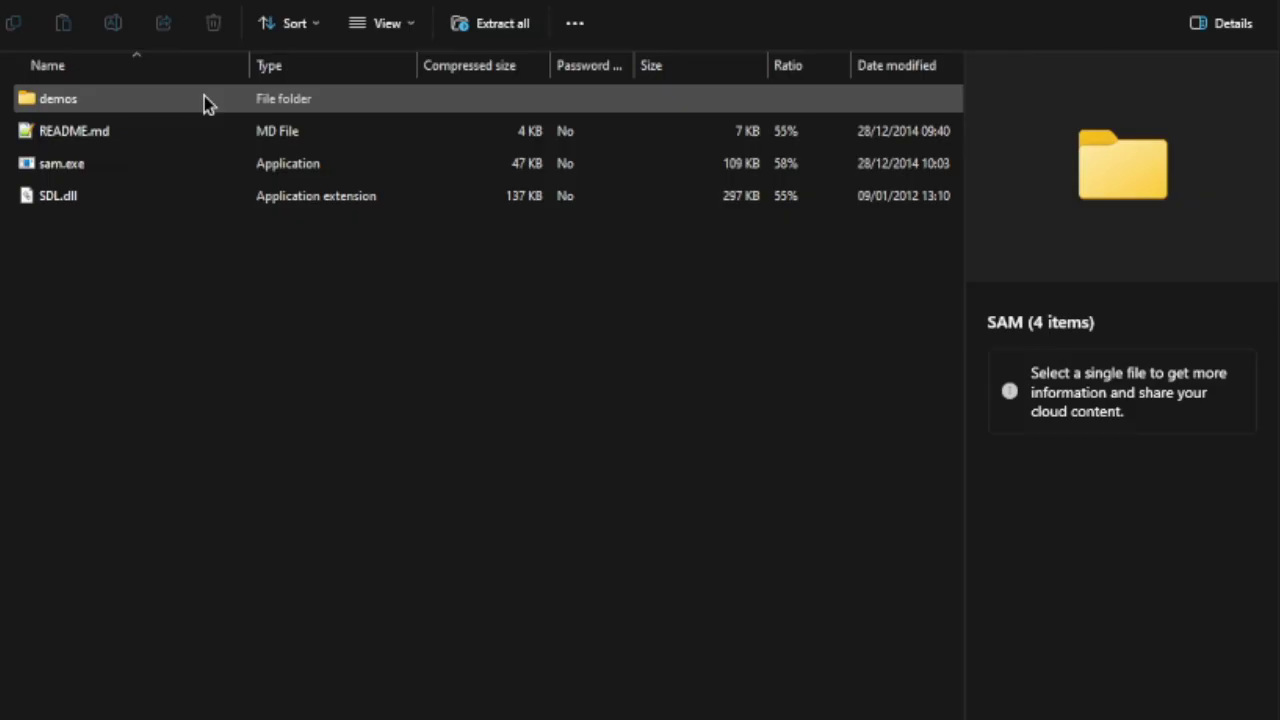
Look through the SAM folder's contents and the VST Speek download page
double_click(204, 96)
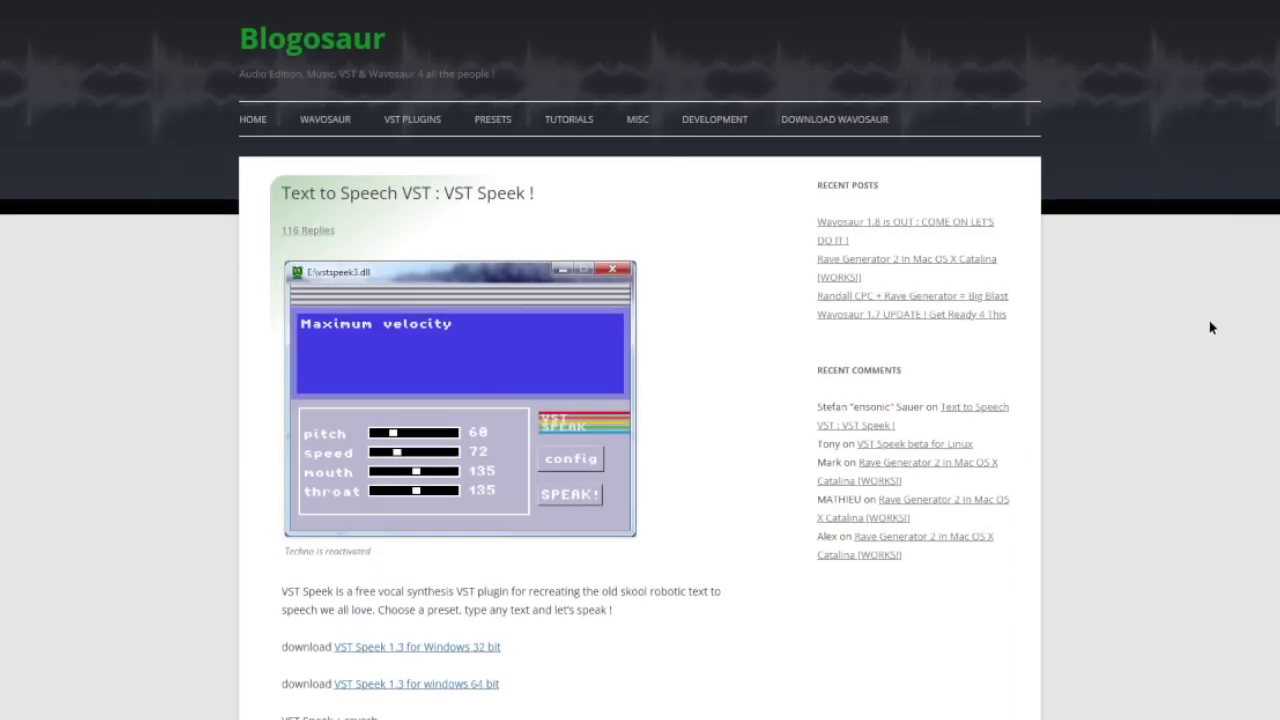
scroll(1207, 339, down, 3)
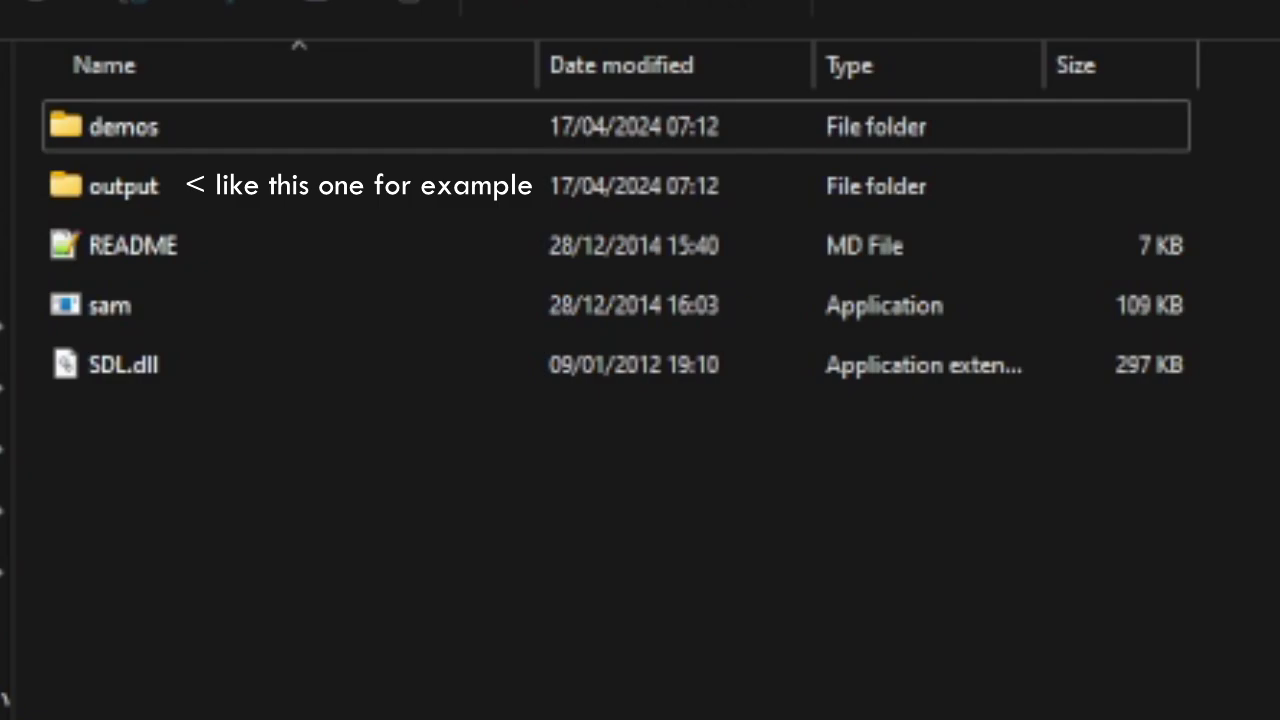
double_click(308, 172)
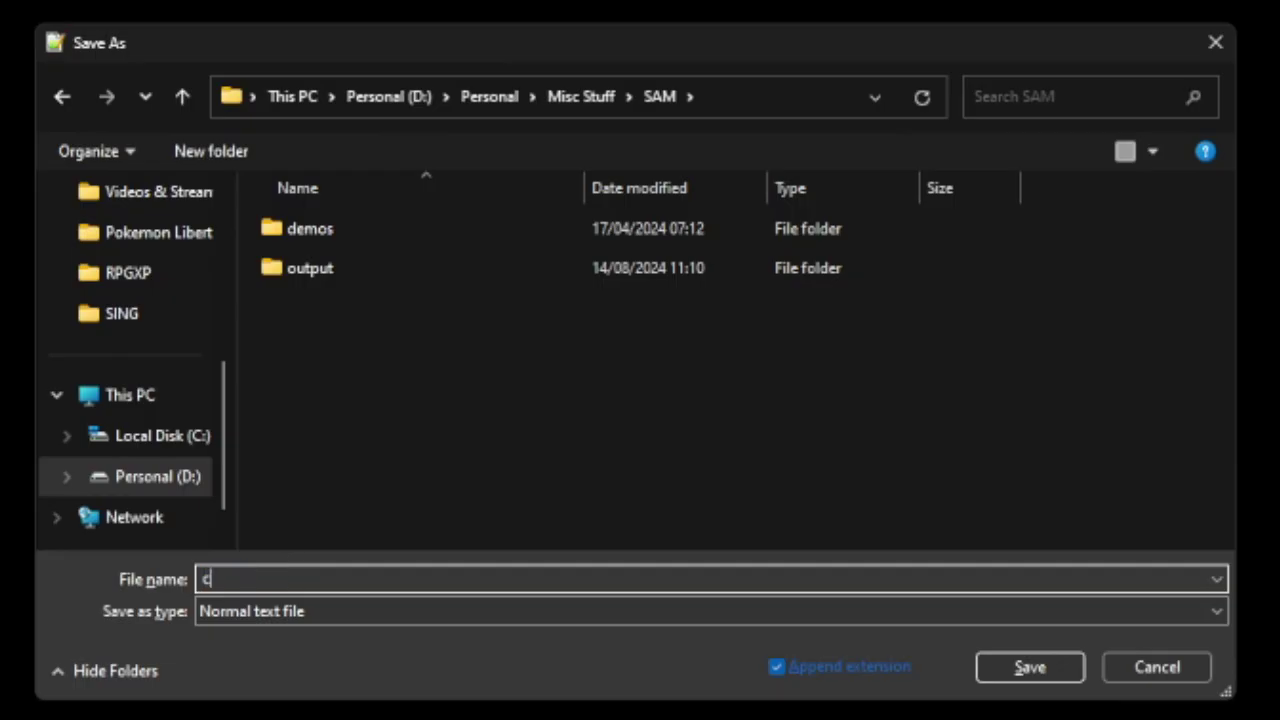
Save the text file in the SAM folder as cl1-1.bat with the file type set to All types
text(l1-1.txt)
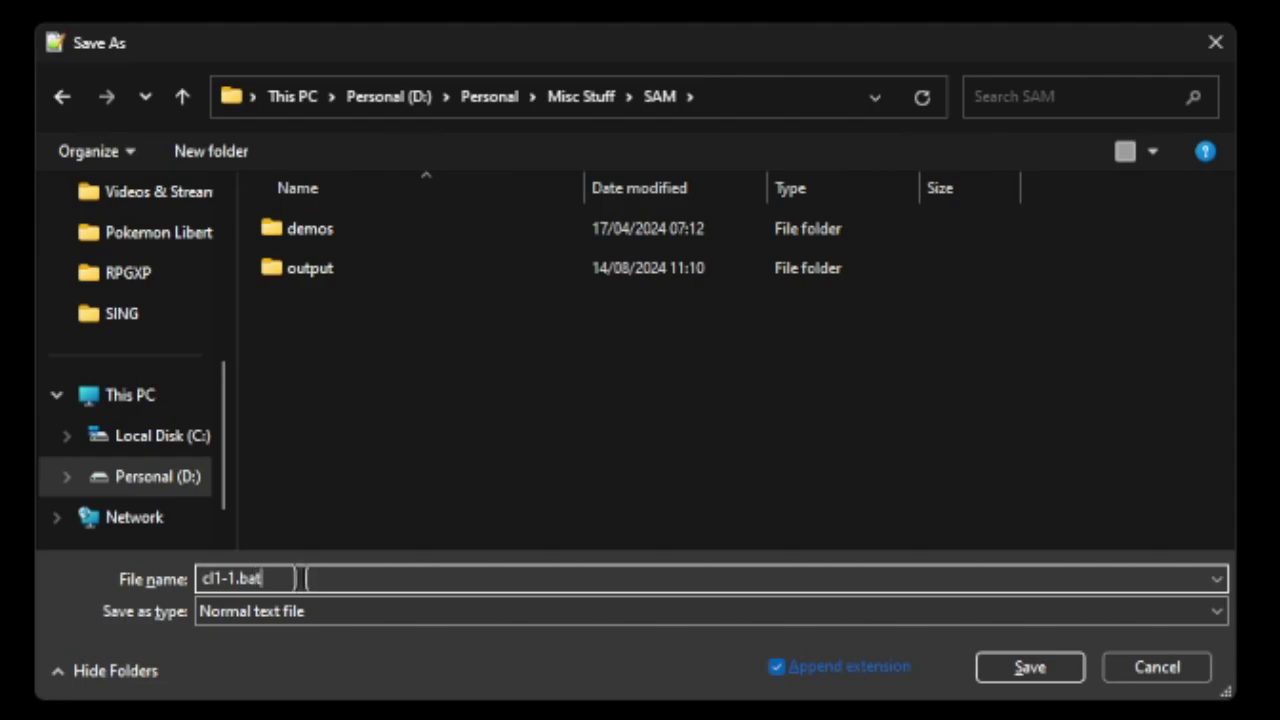
click(297, 612)
scroll(486, 520, up, 1)
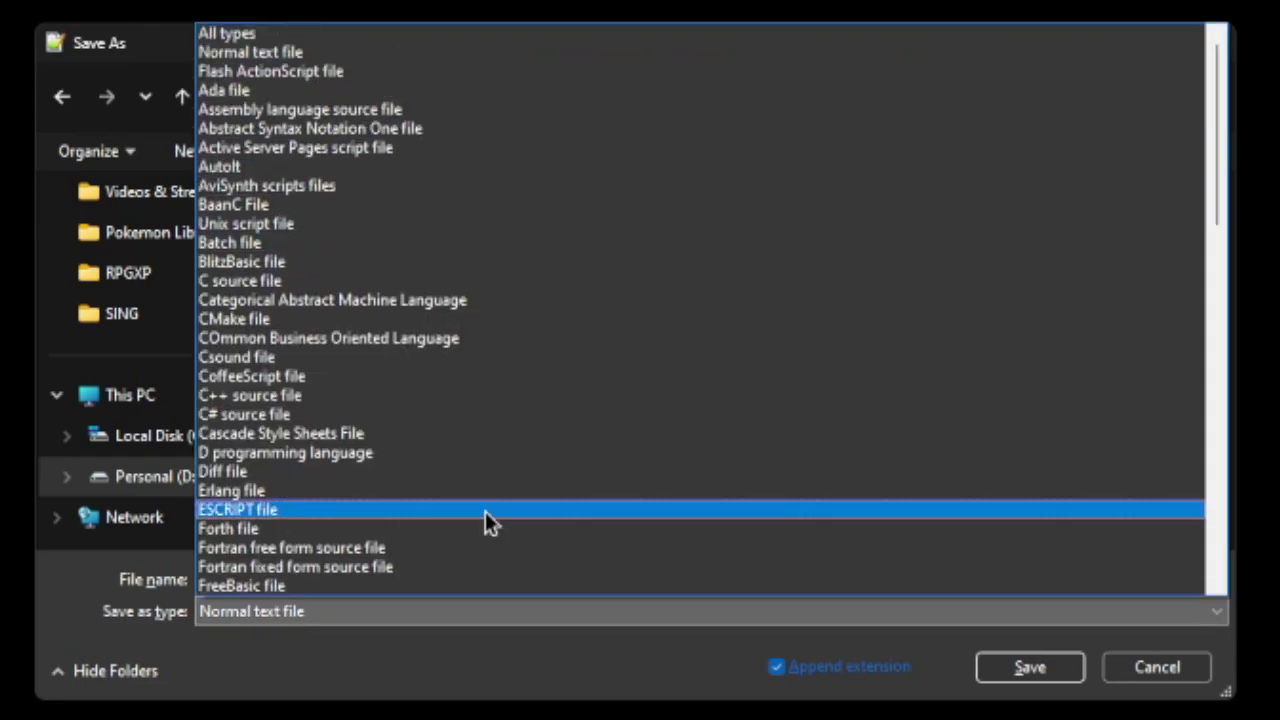
click(329, 34)
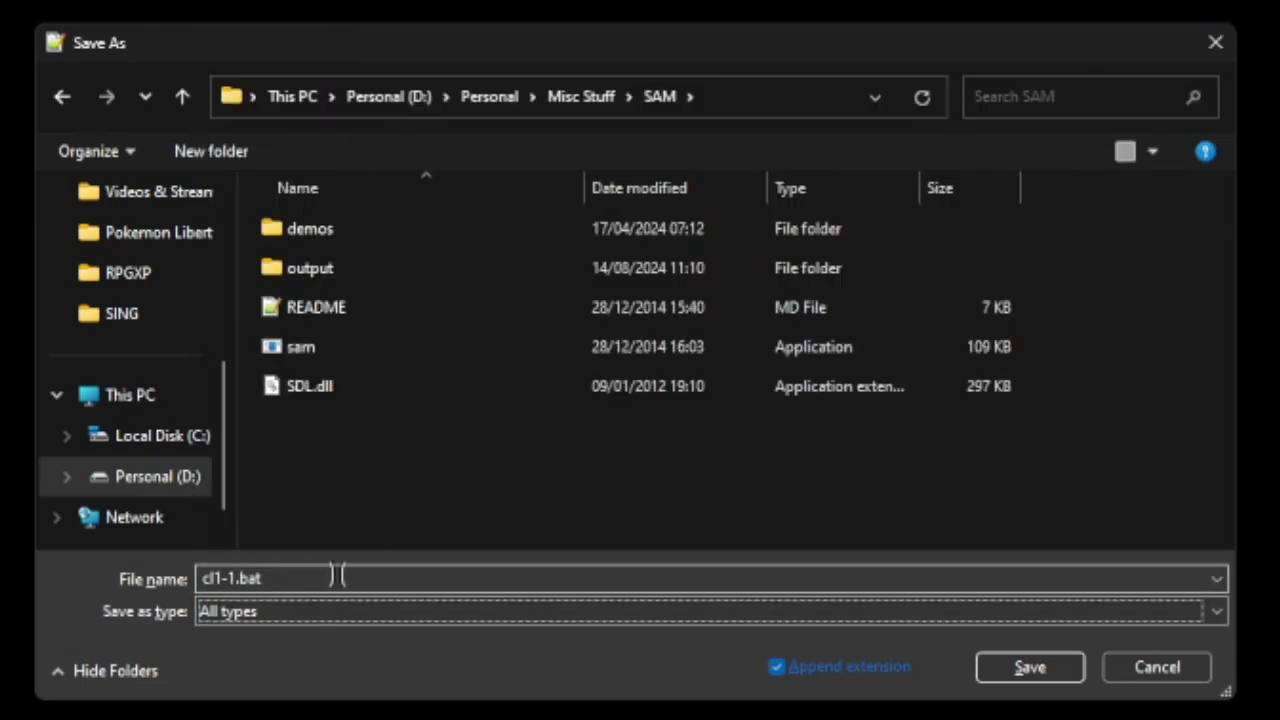
click(365, 583)
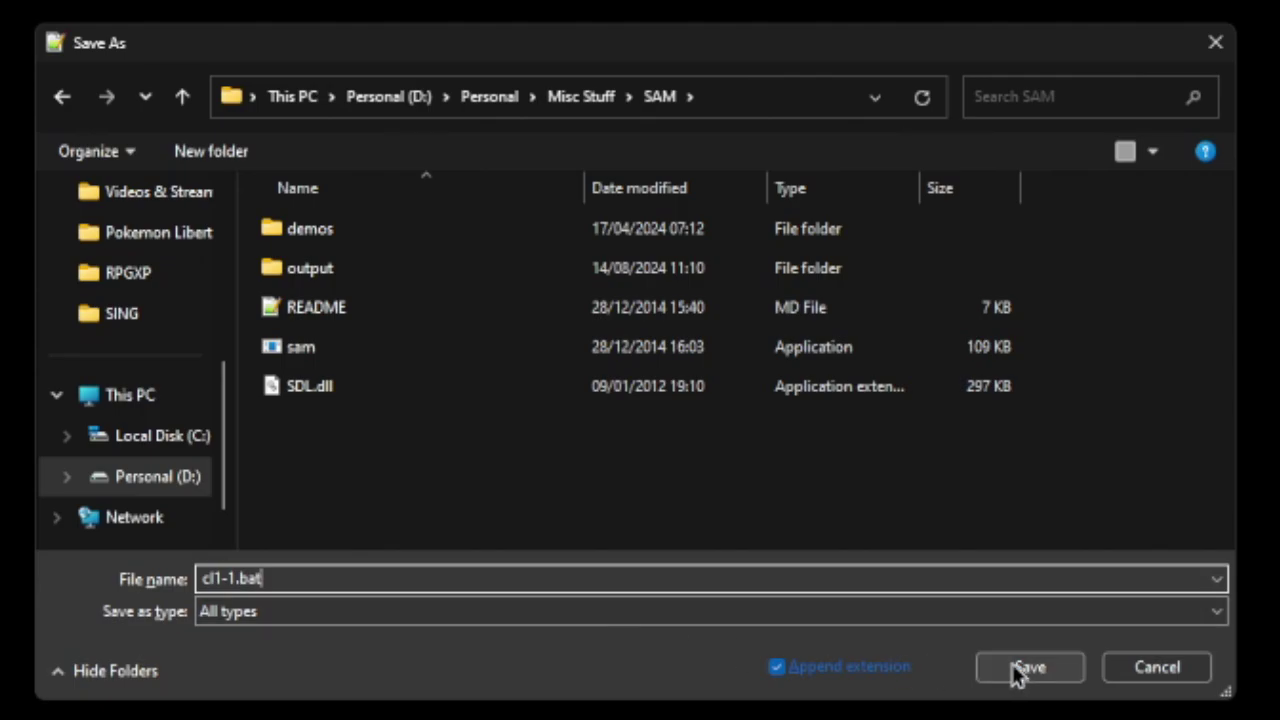
click(1017, 672)
click(119, 171)
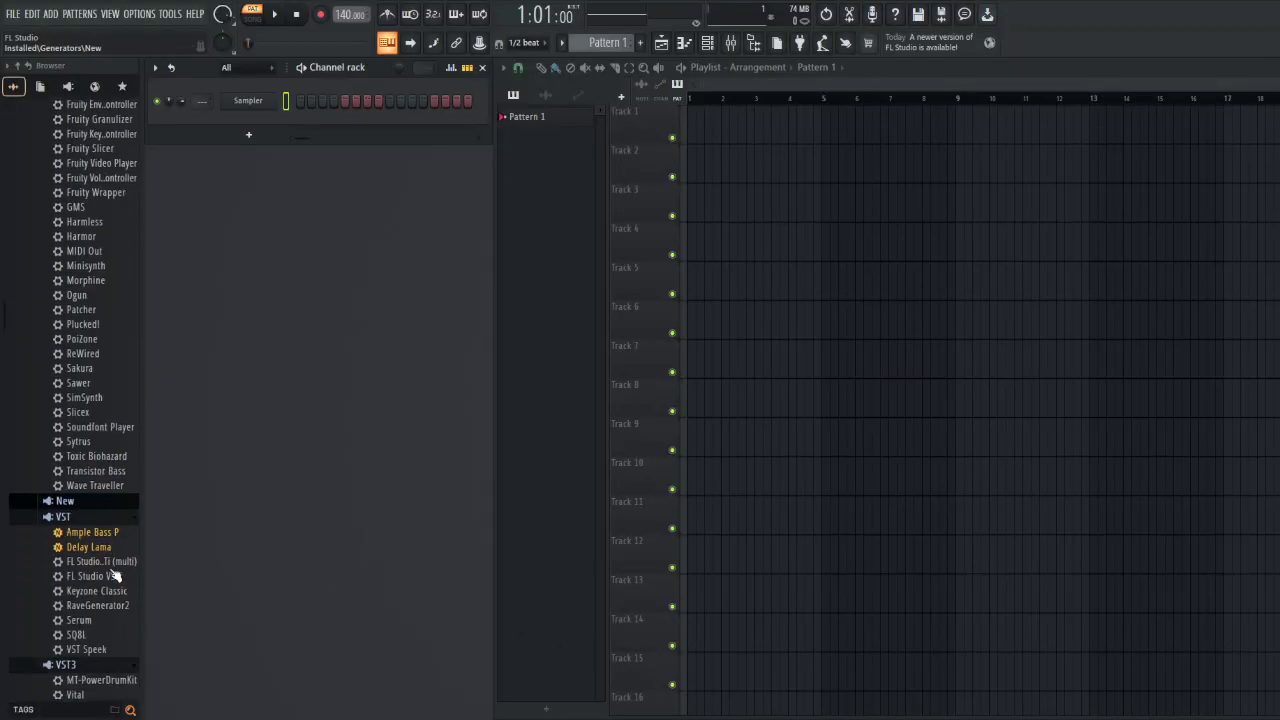
Switch to FL Studio and add the VST Speek plug-in to the channel rack
drag(95, 548, 258, 122)
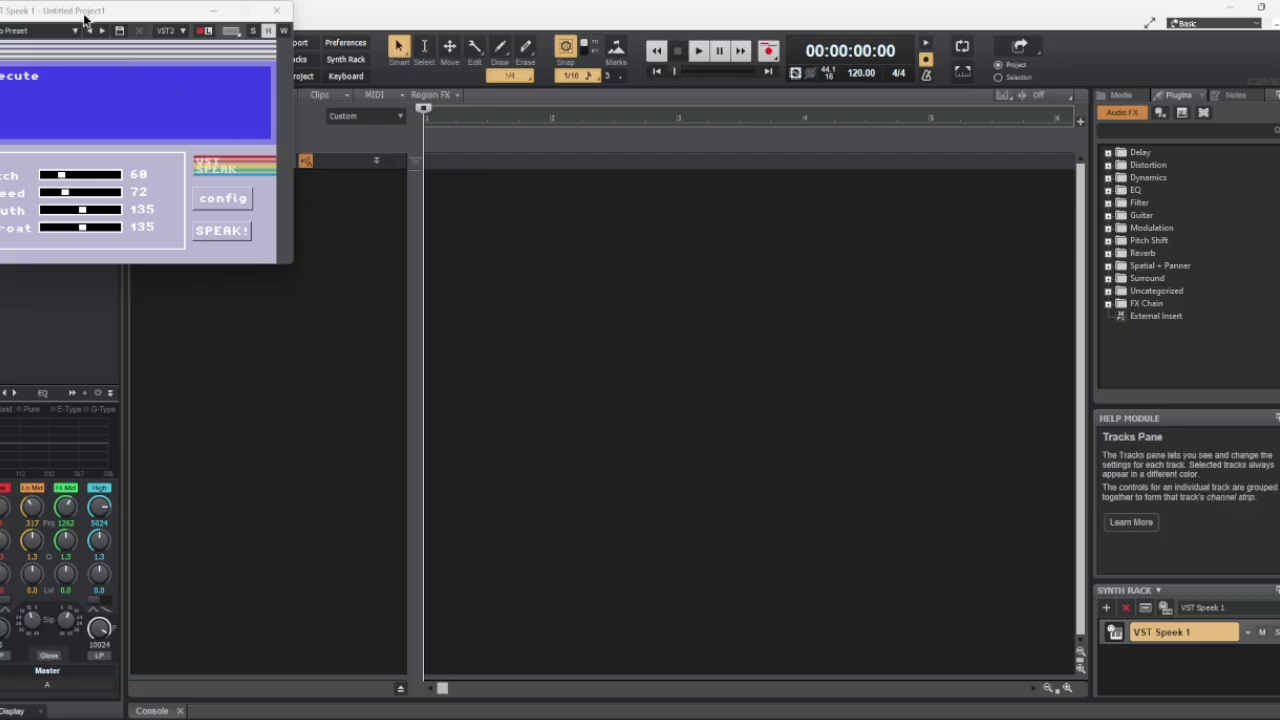
Switch to Cakewalk, give all keystrokes to the VST Speek plug-in and select its text "Execute"
drag(96, 8, 326, 291)
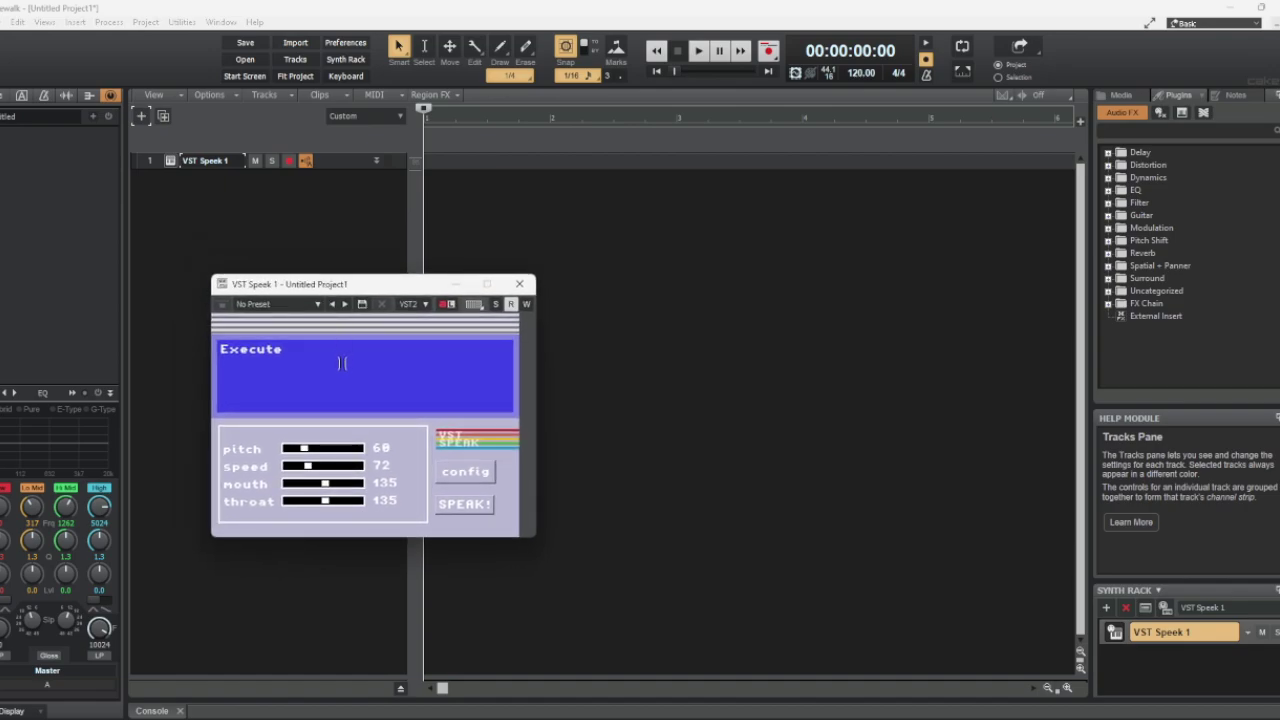
key(Home)
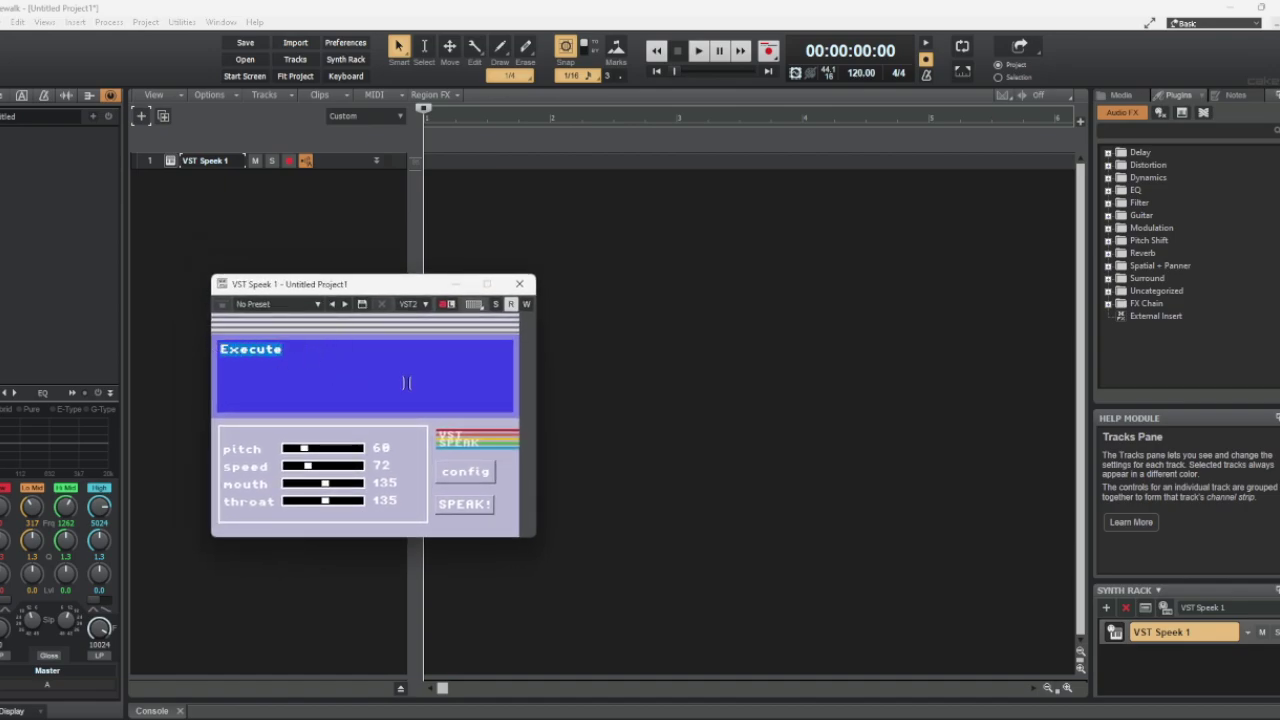
drag(535, 345, 586, 340)
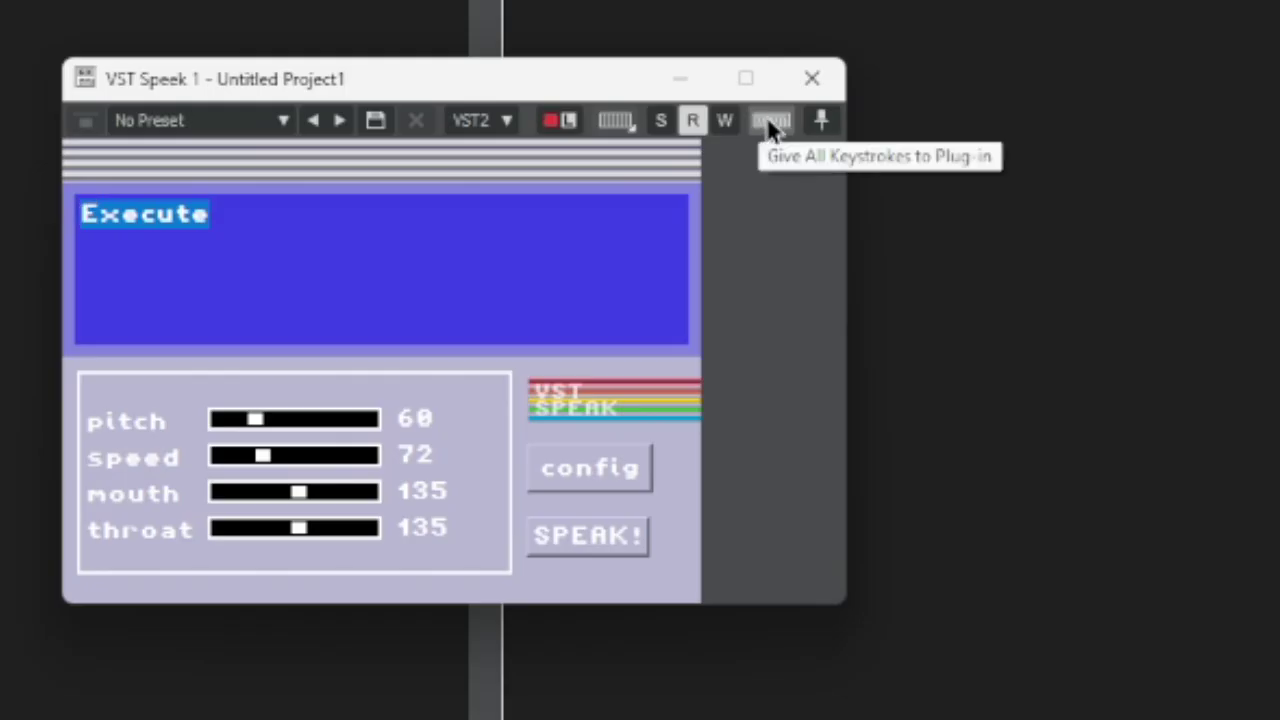
click(771, 121)
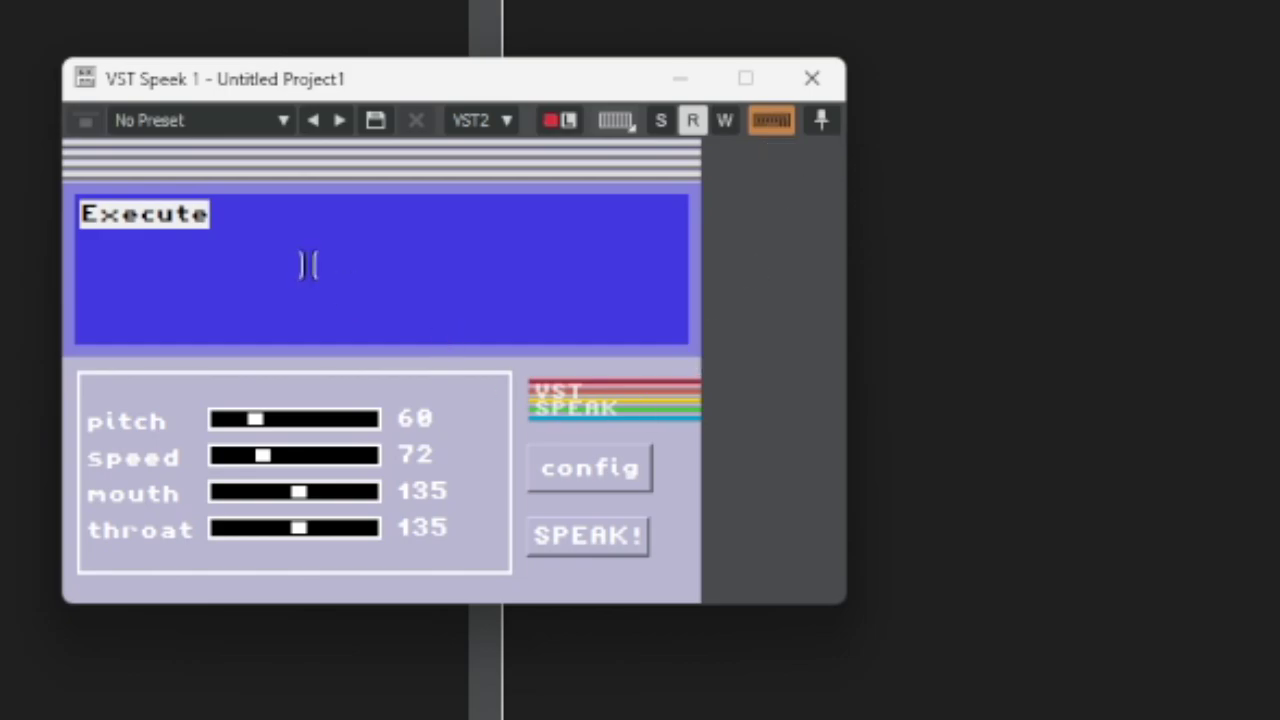
click(242, 242)
drag(242, 242, 49, 224)
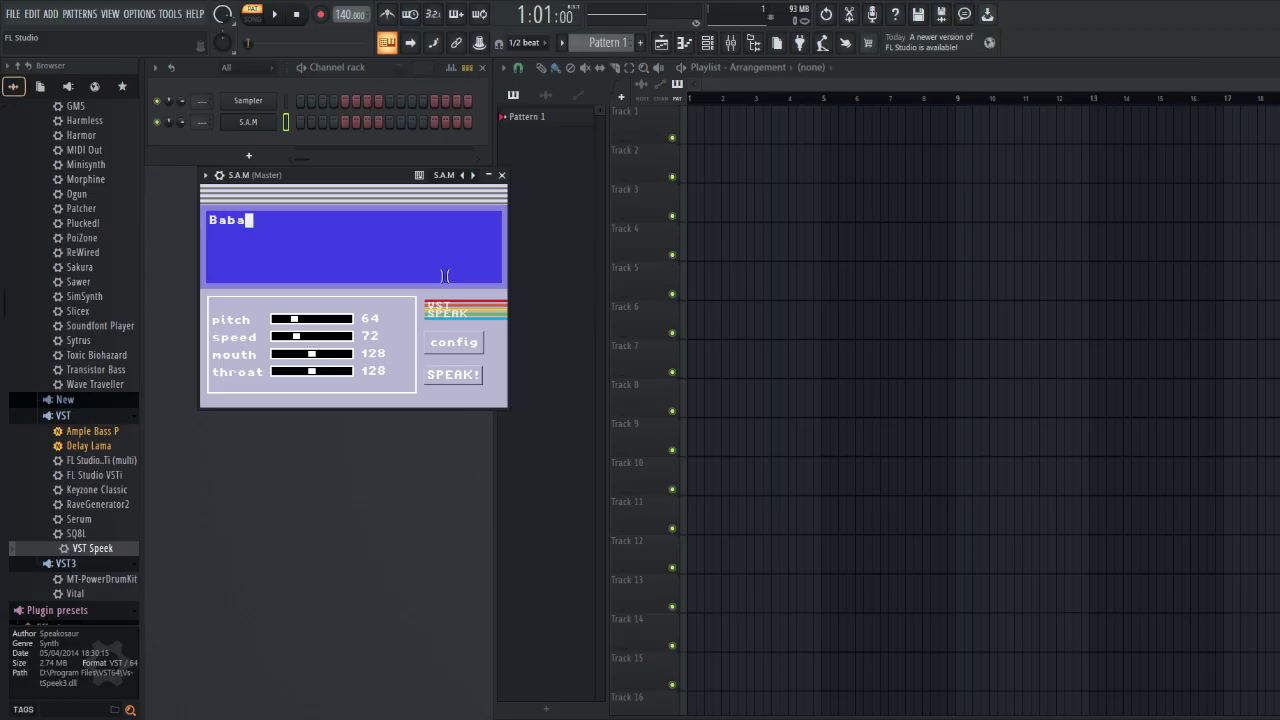
Switch to FL Studio, complete the S.A.M text as "Bababooey" and have the plug-in speak it
text(booey)
click(467, 375)
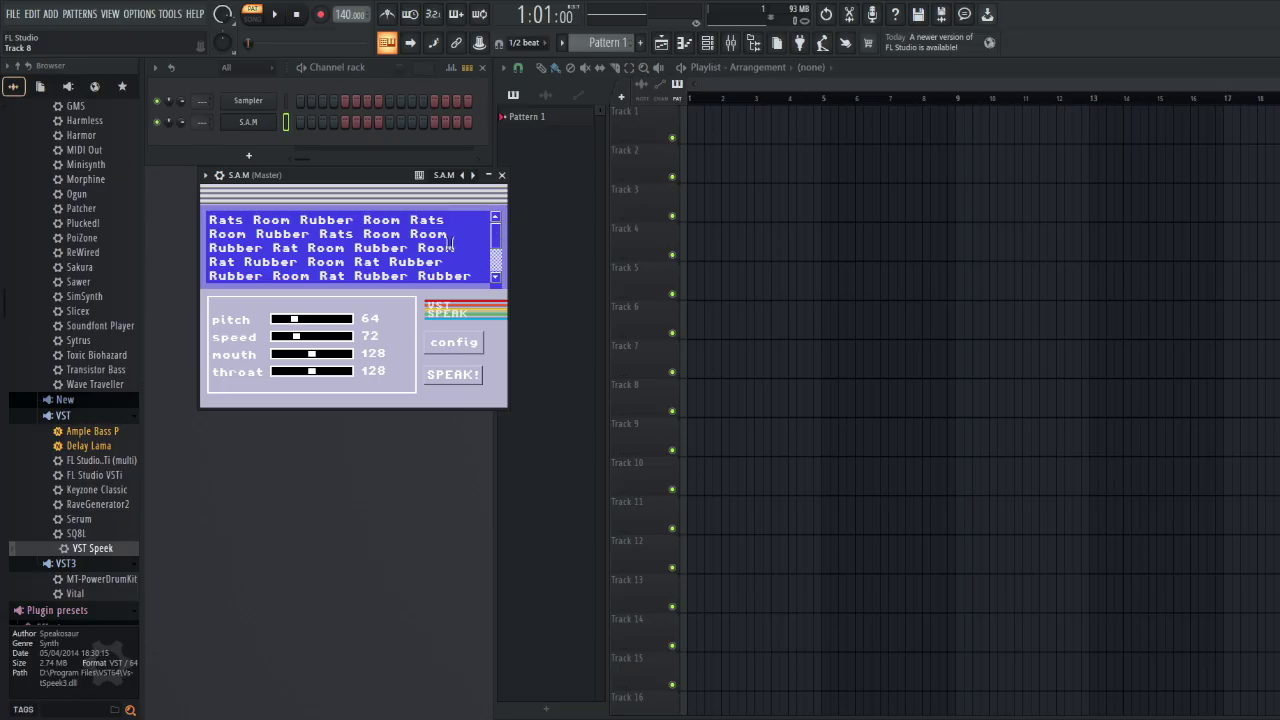
Clear the "Rats Room Rubber" text and play the PoingBoy preset's phrase
key(ctrl+a)
key(BackSpace)
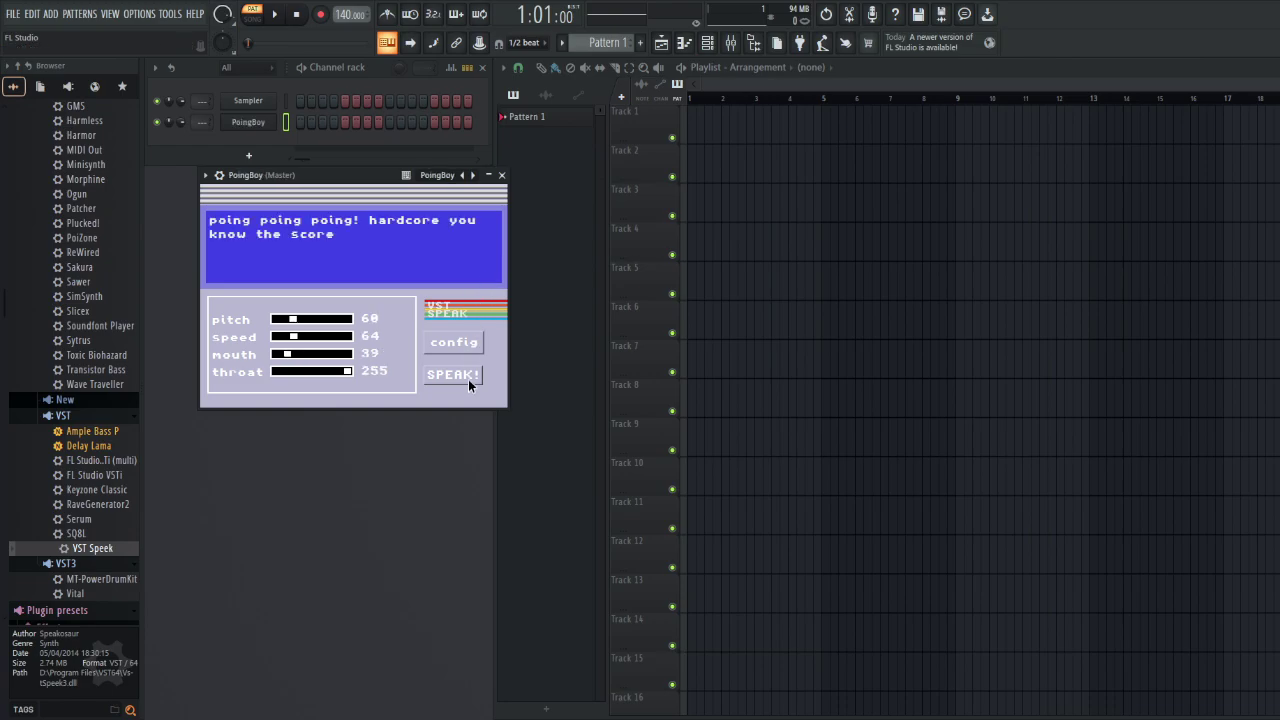
click(468, 379)
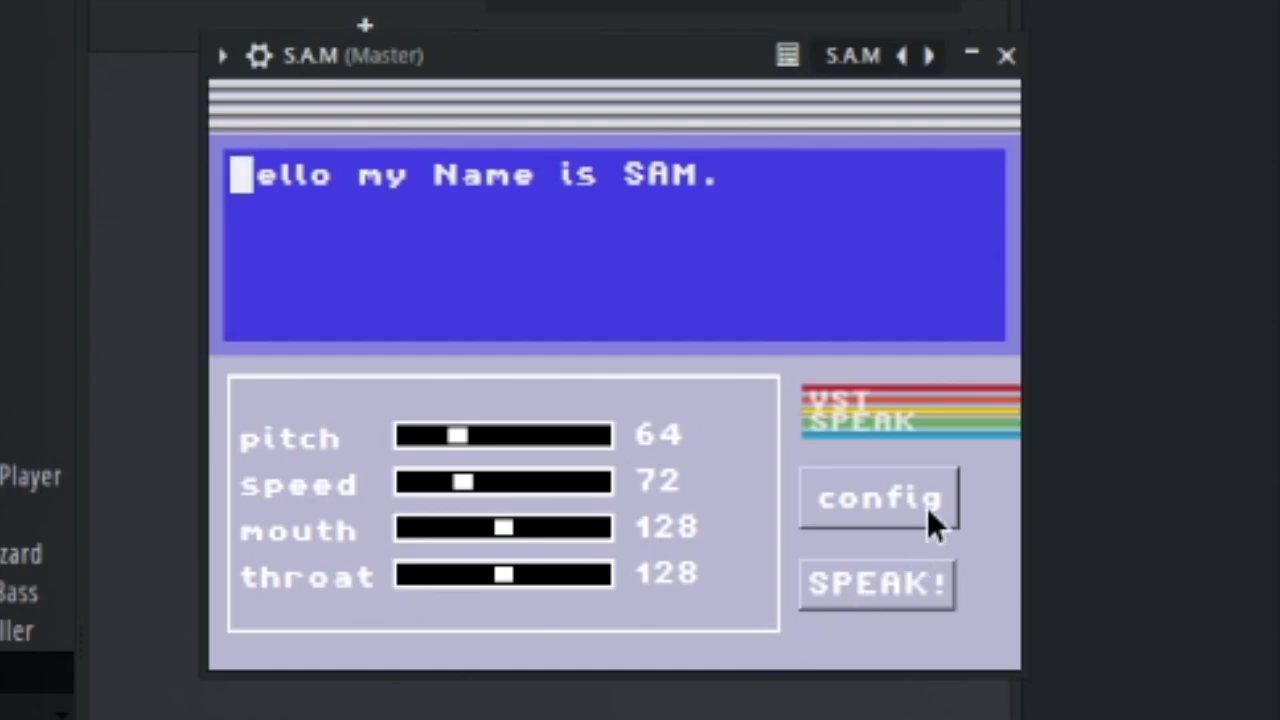
Show the S.A.M preset's configuration options and turn on sing mode
click(921, 490)
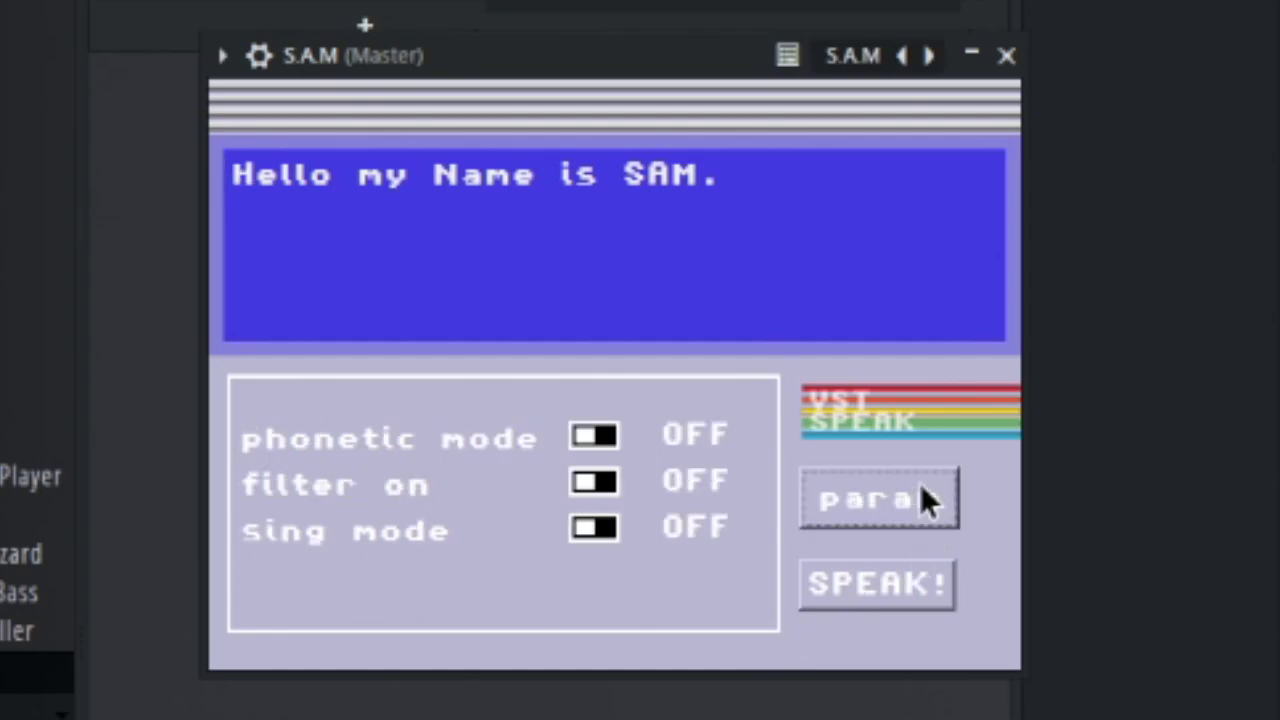
drag(757, 274, 163, 171)
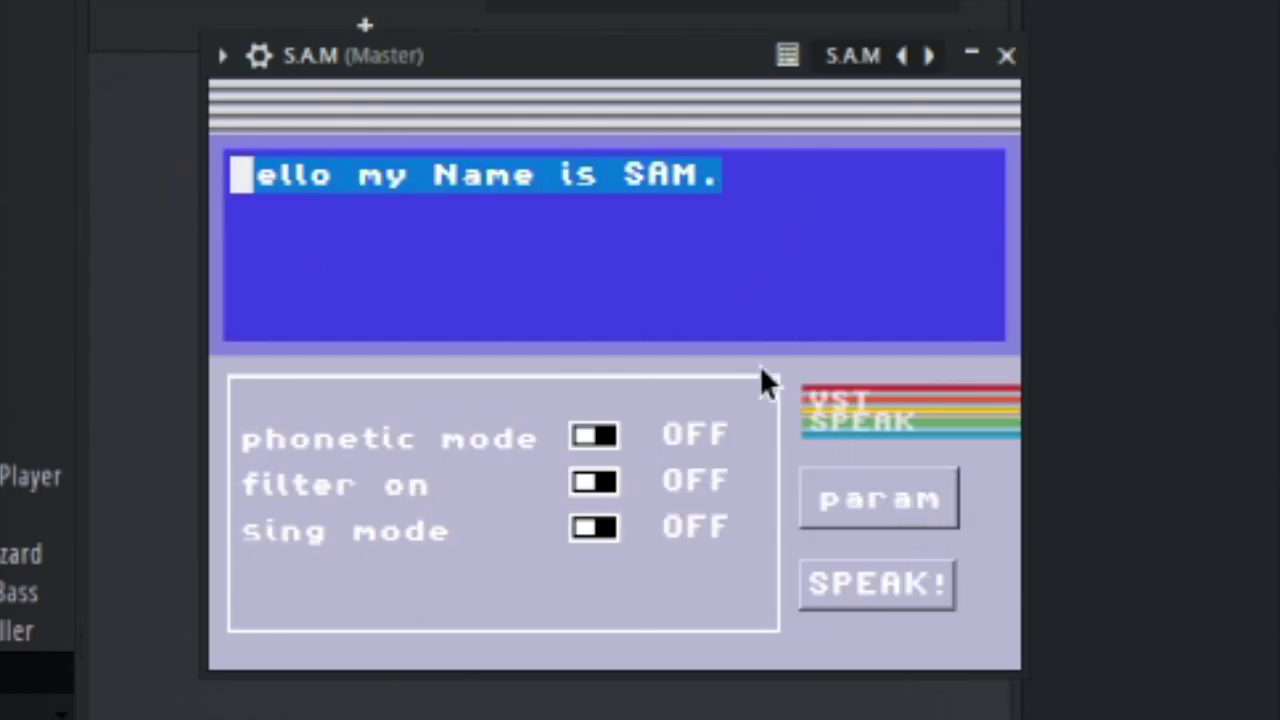
click(837, 309)
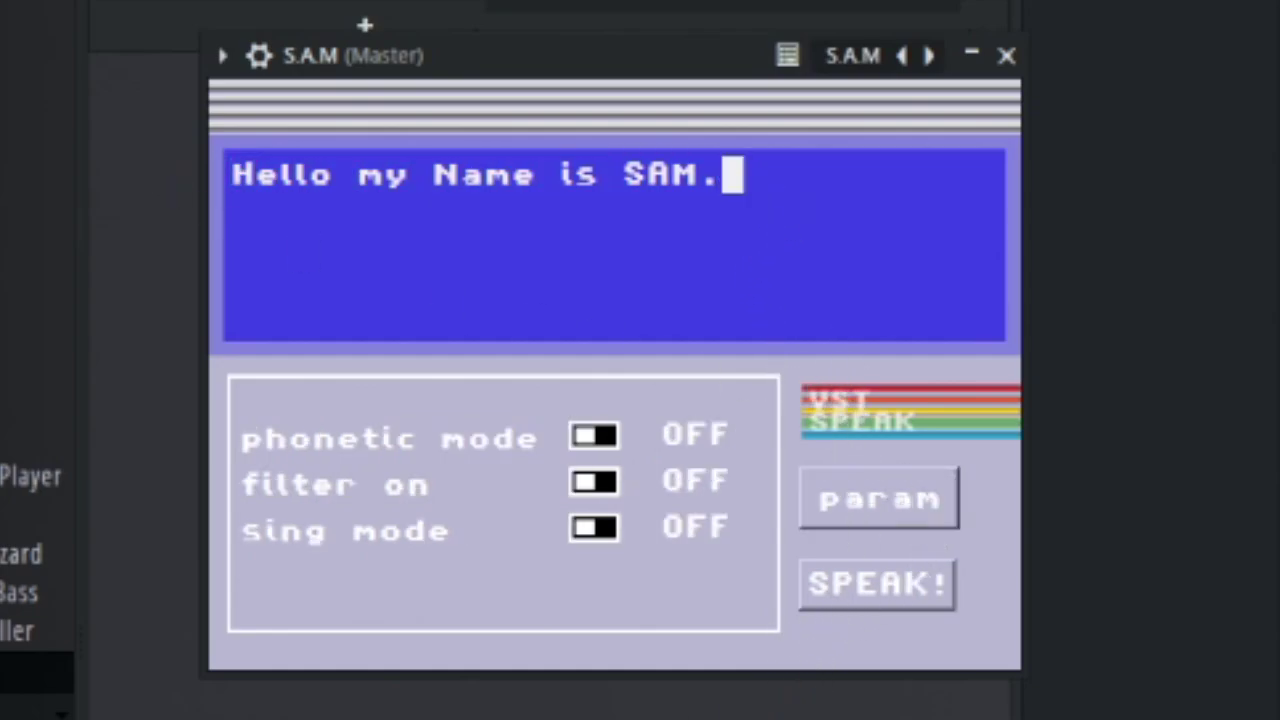
click(601, 526)
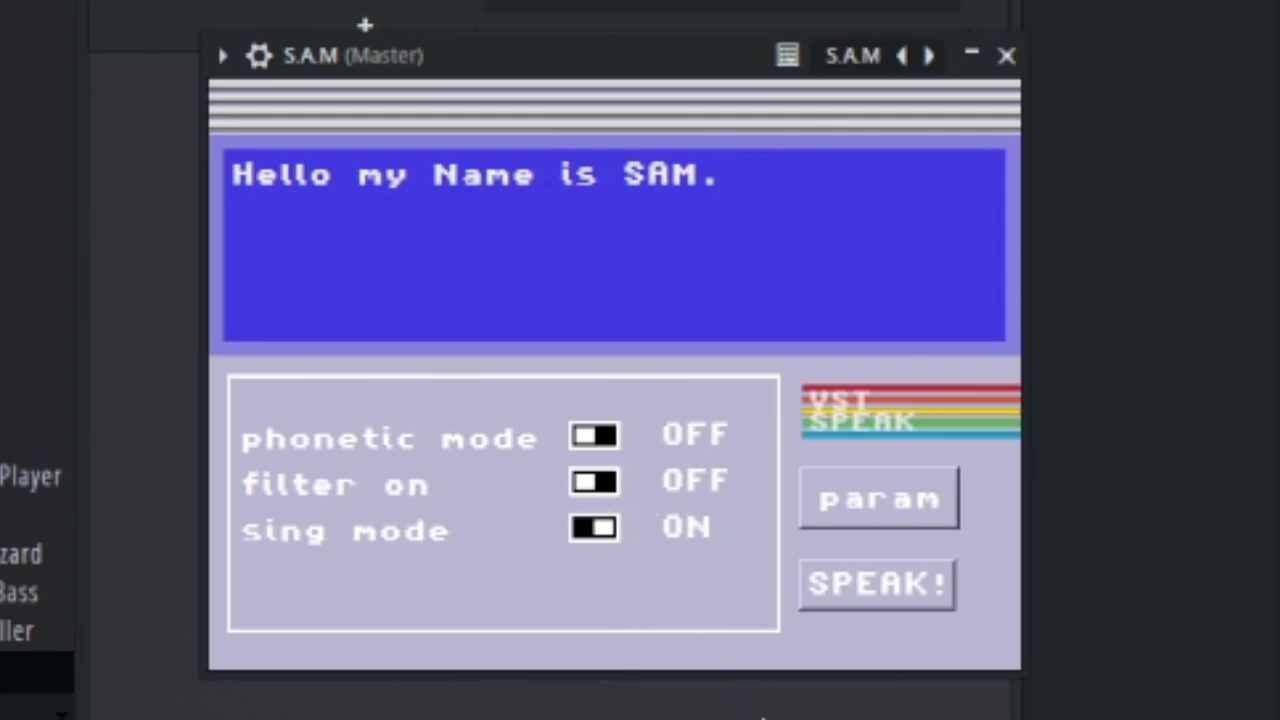
Toggle phonetic mode several times in the S.A.M configuration
click(588, 437)
click(590, 437)
double_click(588, 440)
click(586, 438)
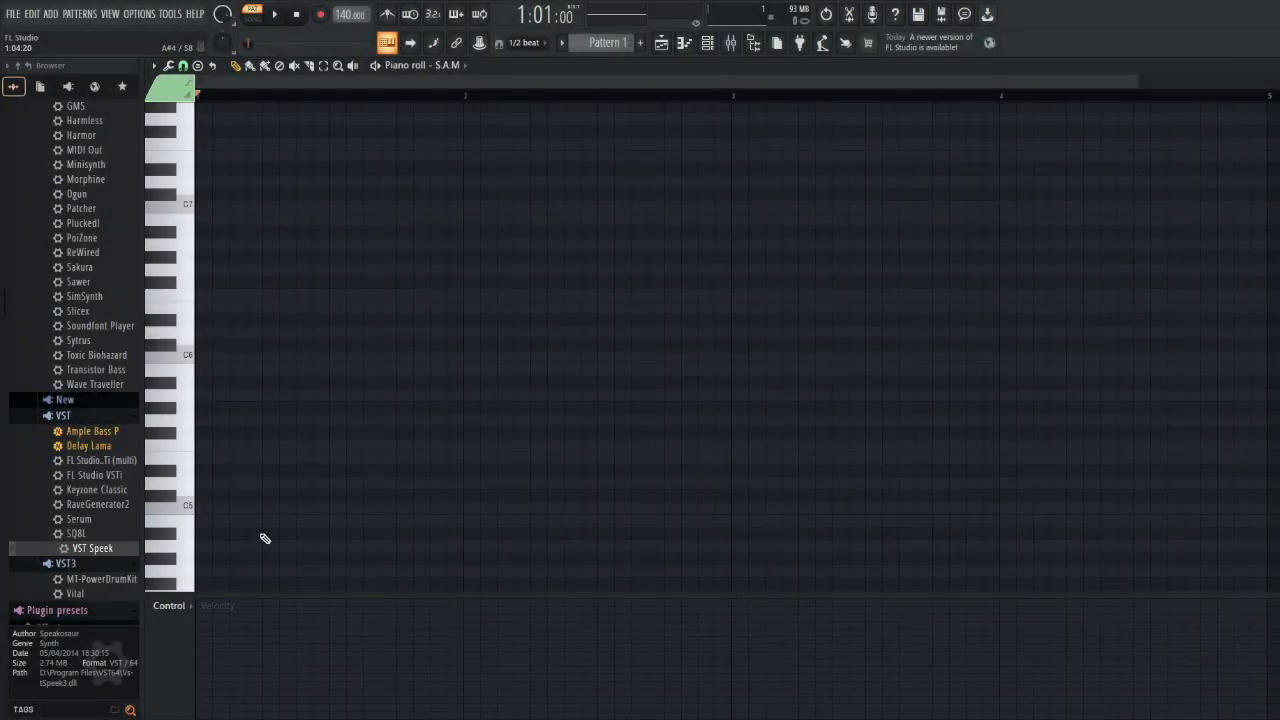
Draw a two-bar C5 note from bar 1 in the S.A.M piano roll and play it back
click(218, 508)
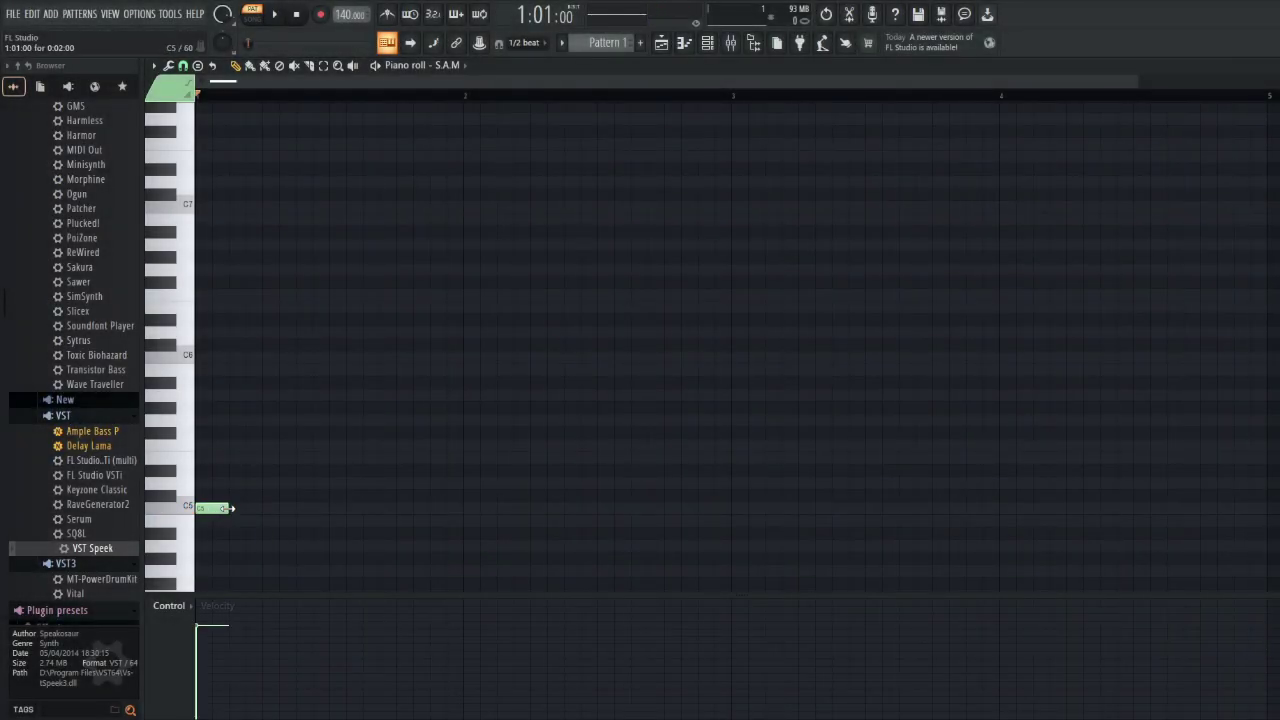
drag(228, 510, 729, 534)
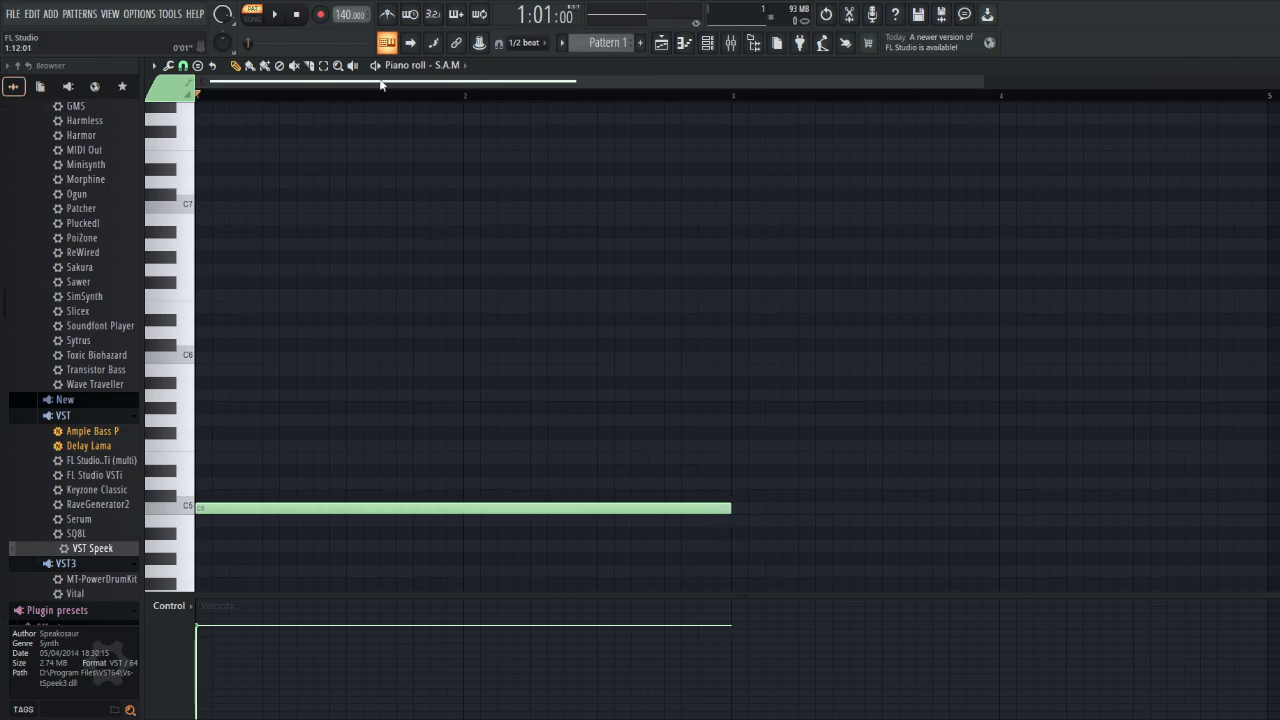
key(space)
key(space)
Shorten the C5 note to one bar and move it up about two octaves
drag(726, 512, 446, 515)
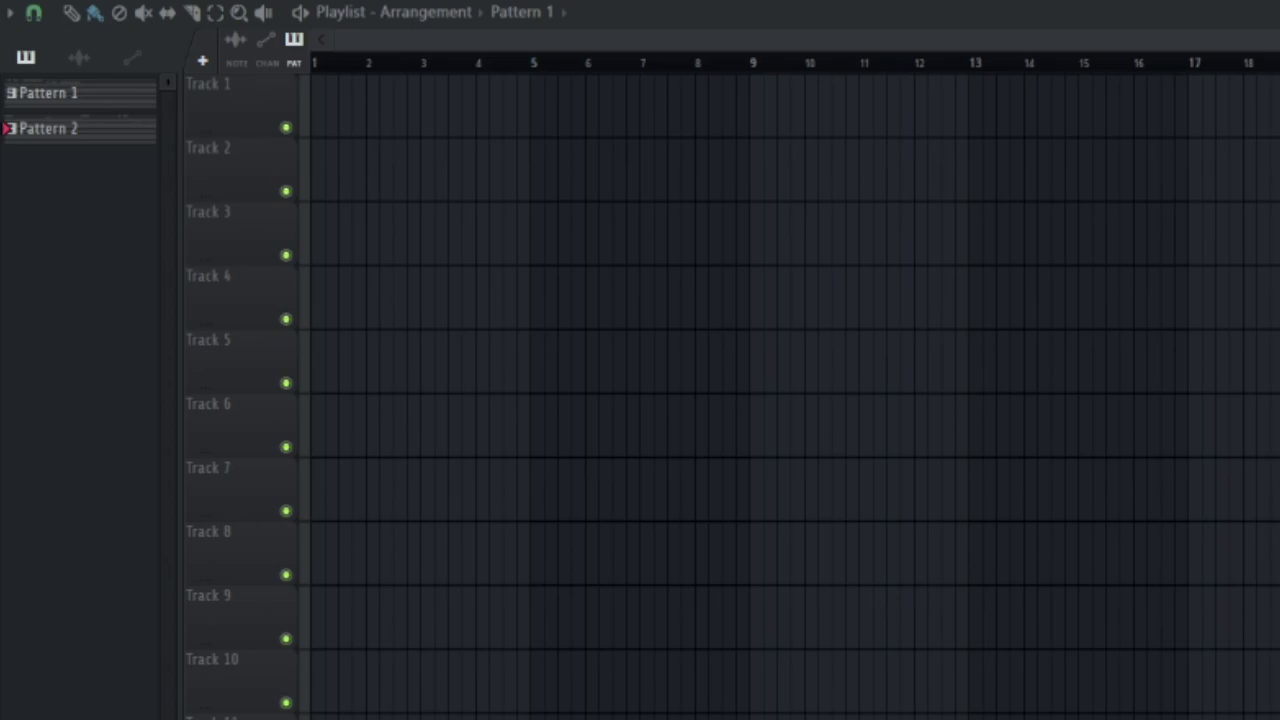
drag(350, 168, 210, 112)
scroll(437, 160, up, 2)
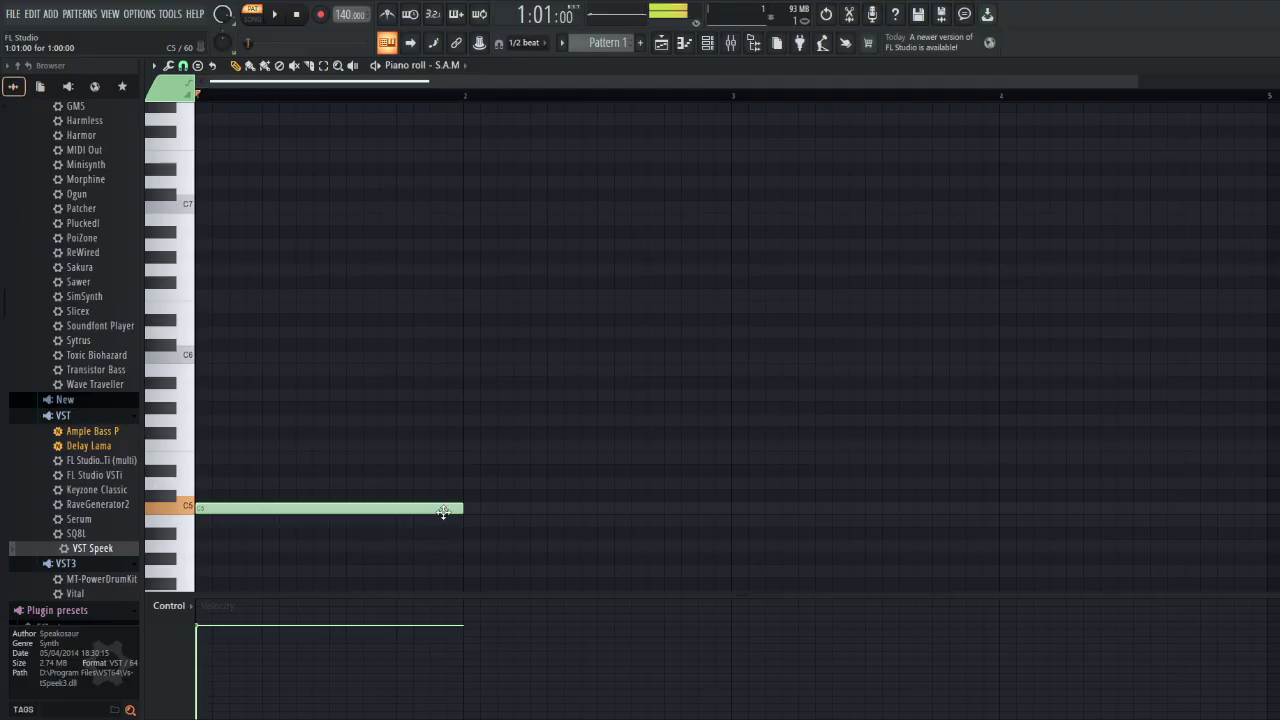
drag(433, 508, 403, 183)
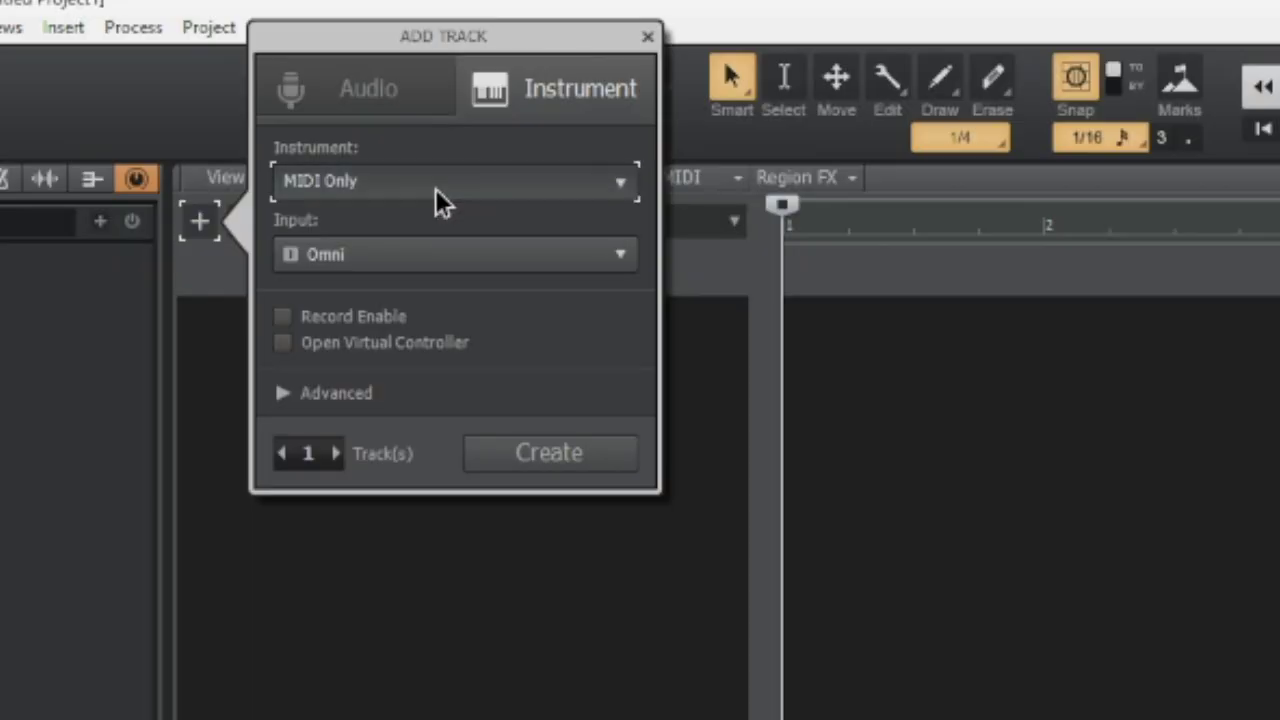
Switch to Cakewalk and create one instrument track using VST Speek
click(435, 188)
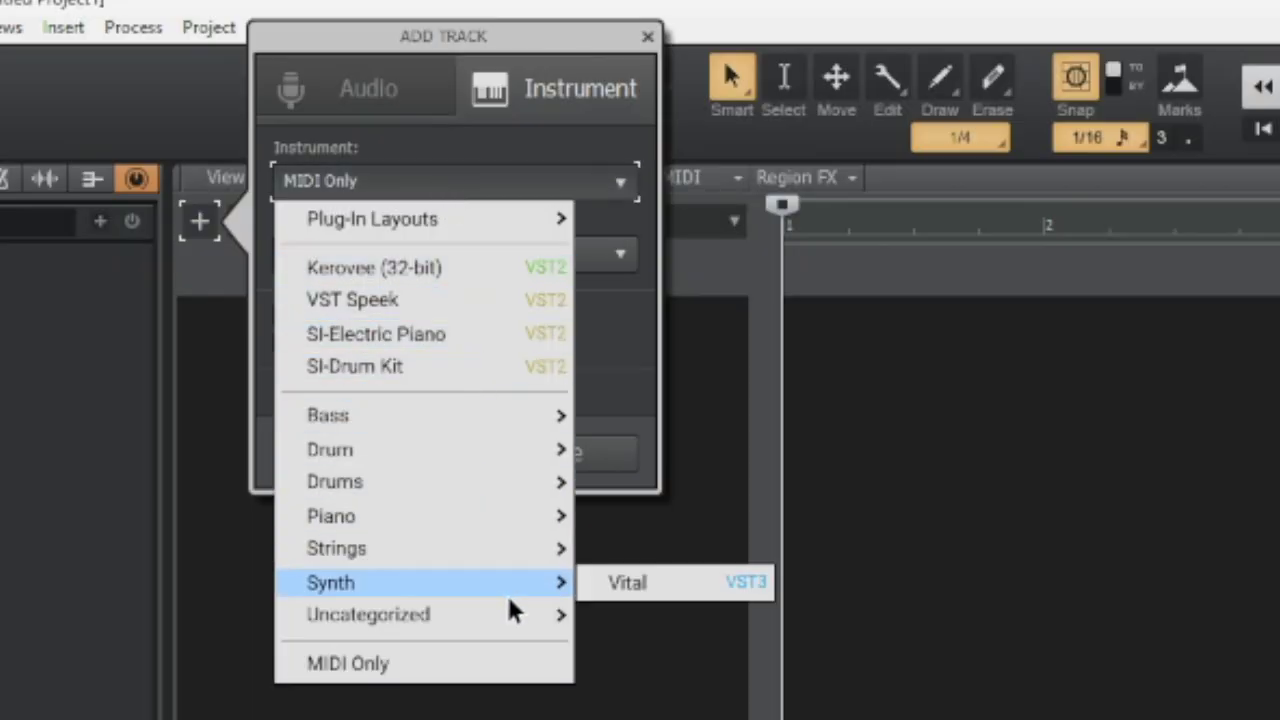
mouse_move(522, 610)
click(700, 650)
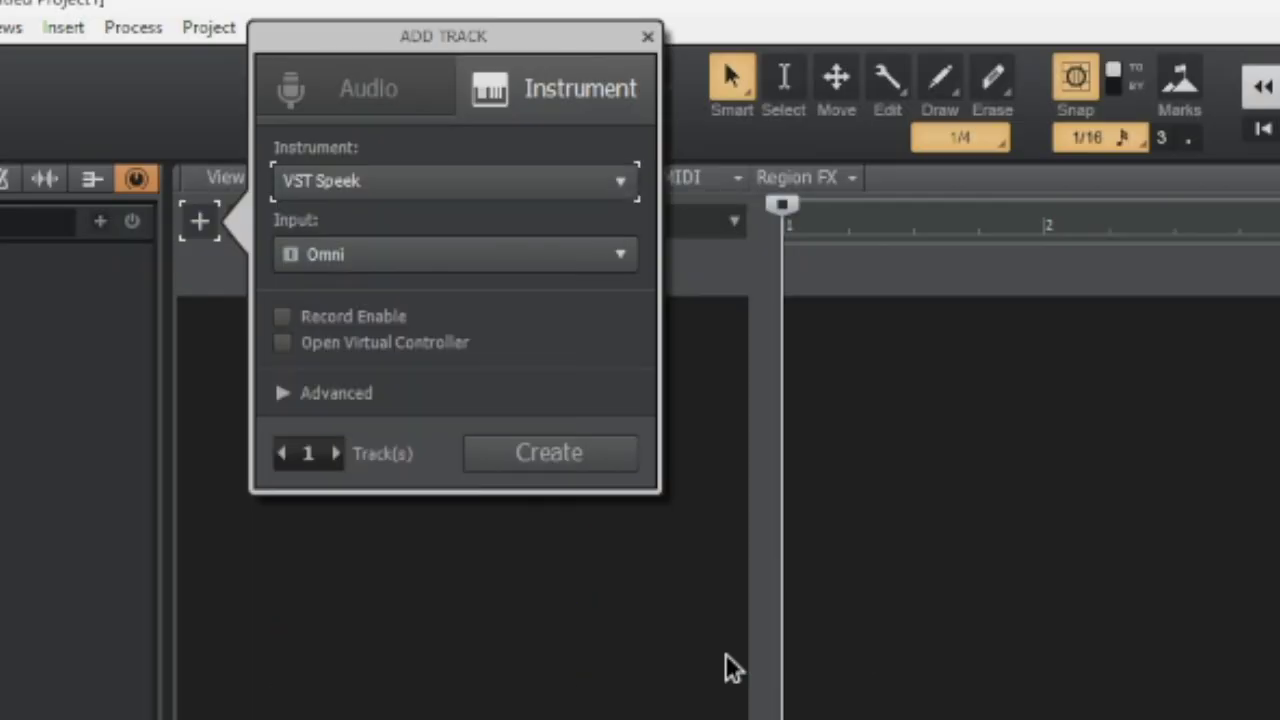
click(522, 462)
Open the VST Speek track's piano roll and draw a note about one bar long near C5 from the start
key(alt+3)
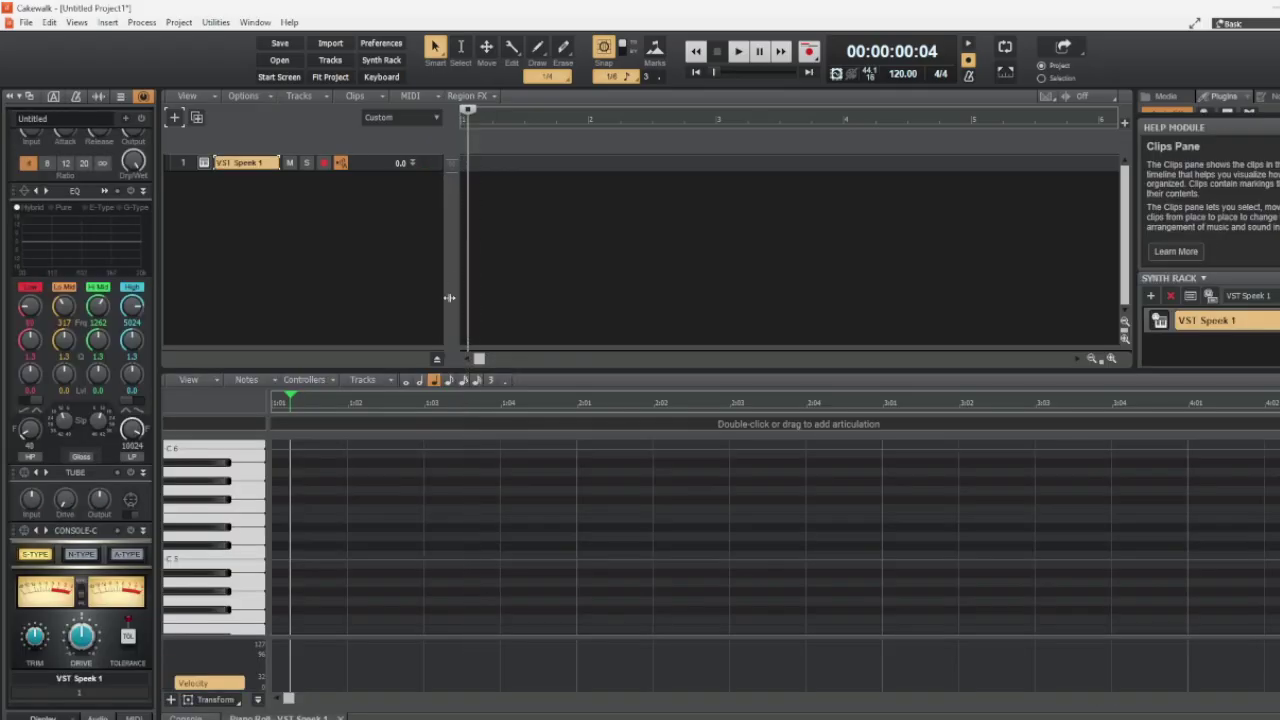
drag(276, 553, 586, 553)
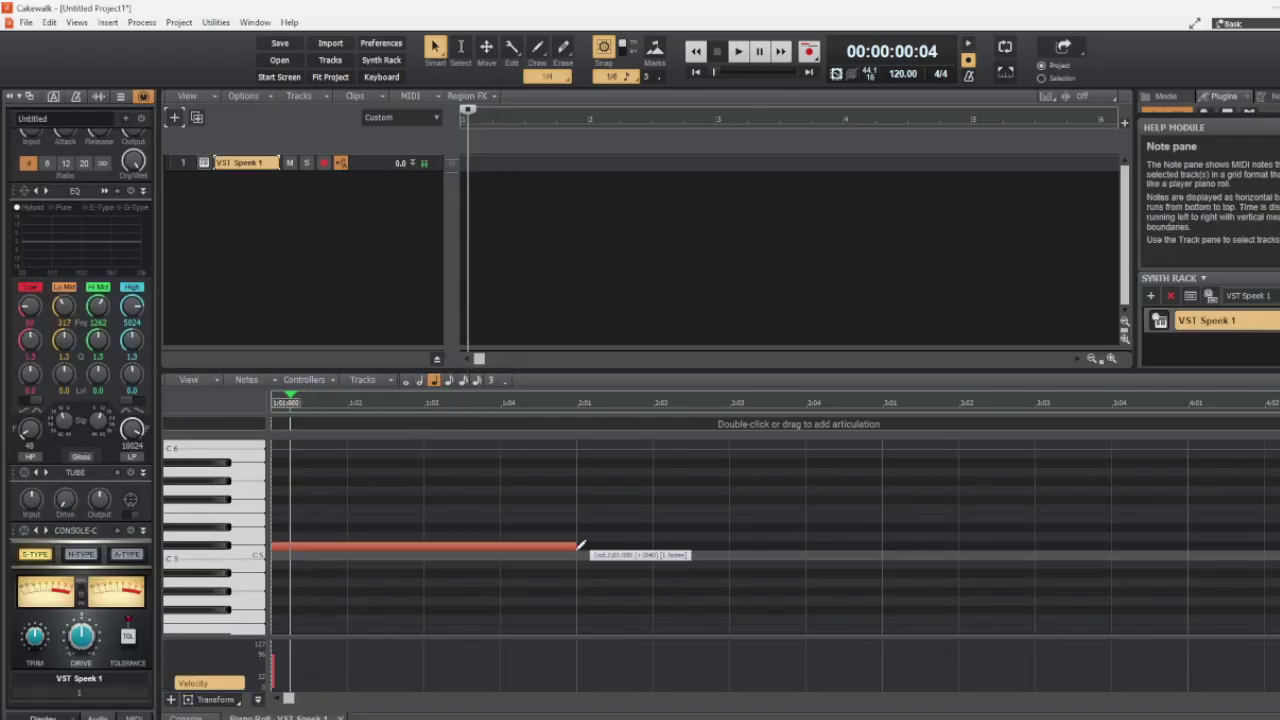
Start an audio export of the Cakewalk project
click(25, 22)
mouse_move(60, 180)
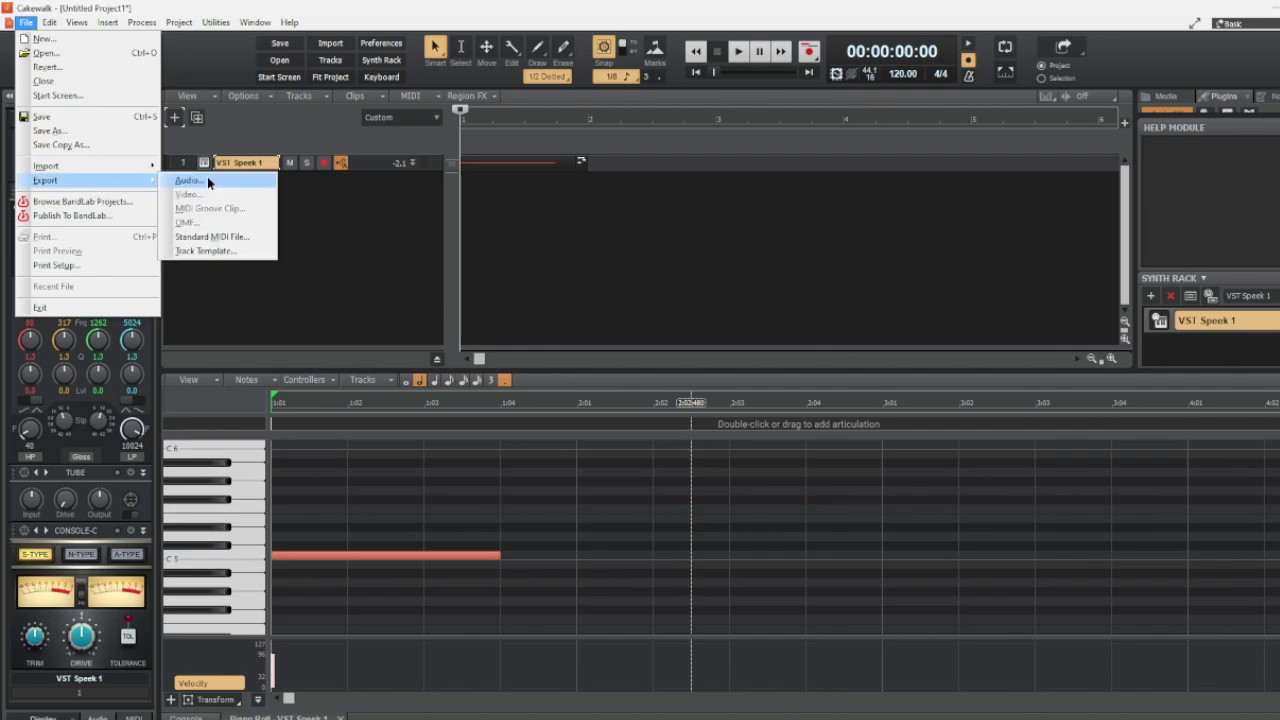
click(207, 176)
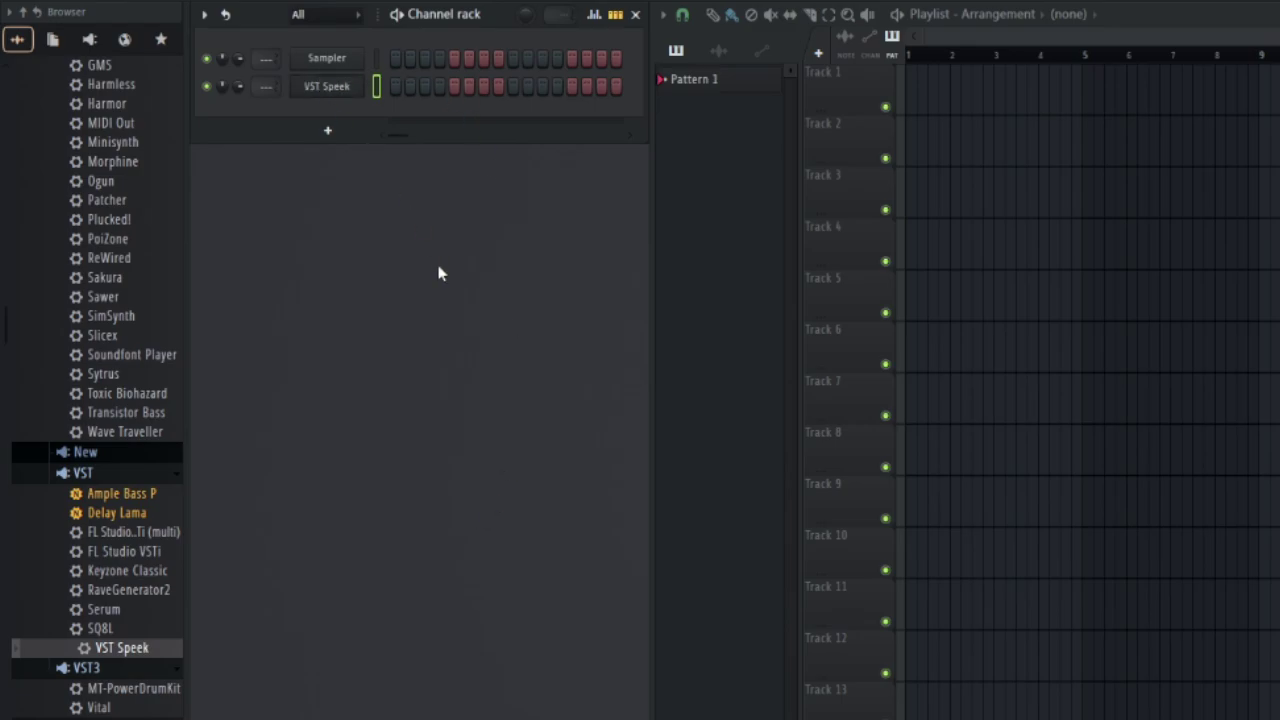
Switch to FL Studio, delete the VST Speek channel and add the plug-in to the channel rack again
key(alt+Delete)
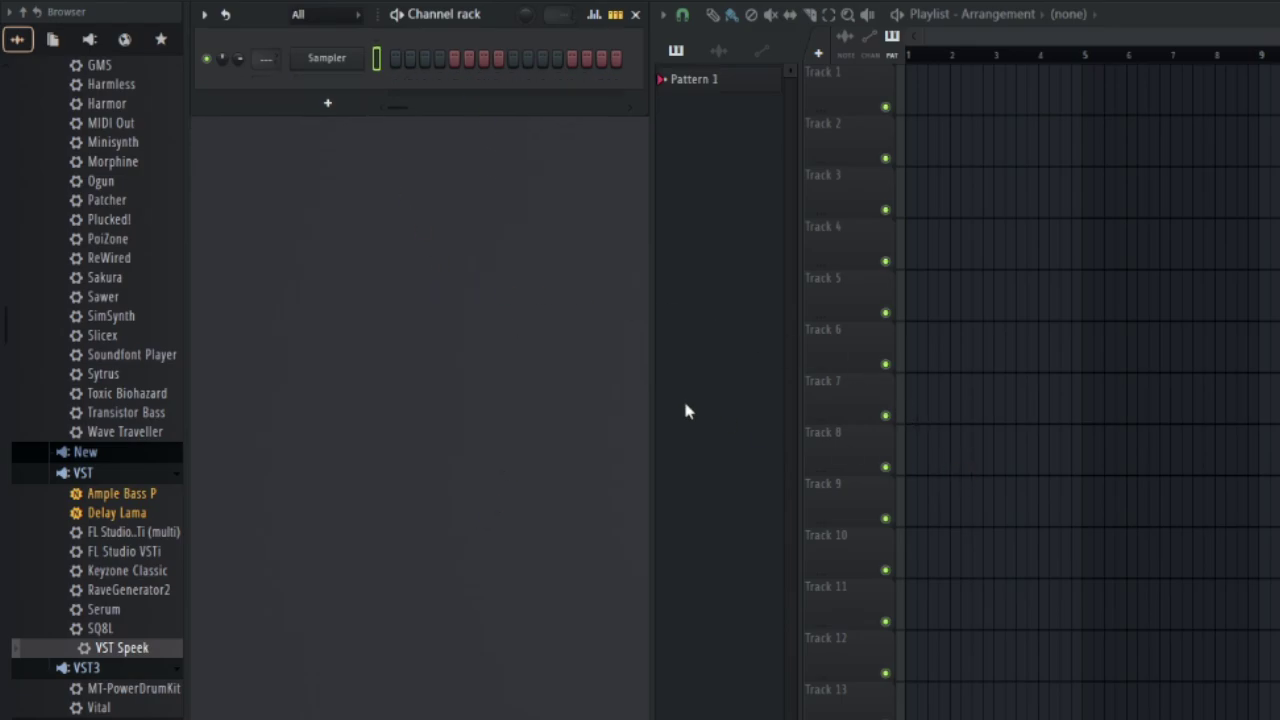
drag(121, 648, 362, 92)
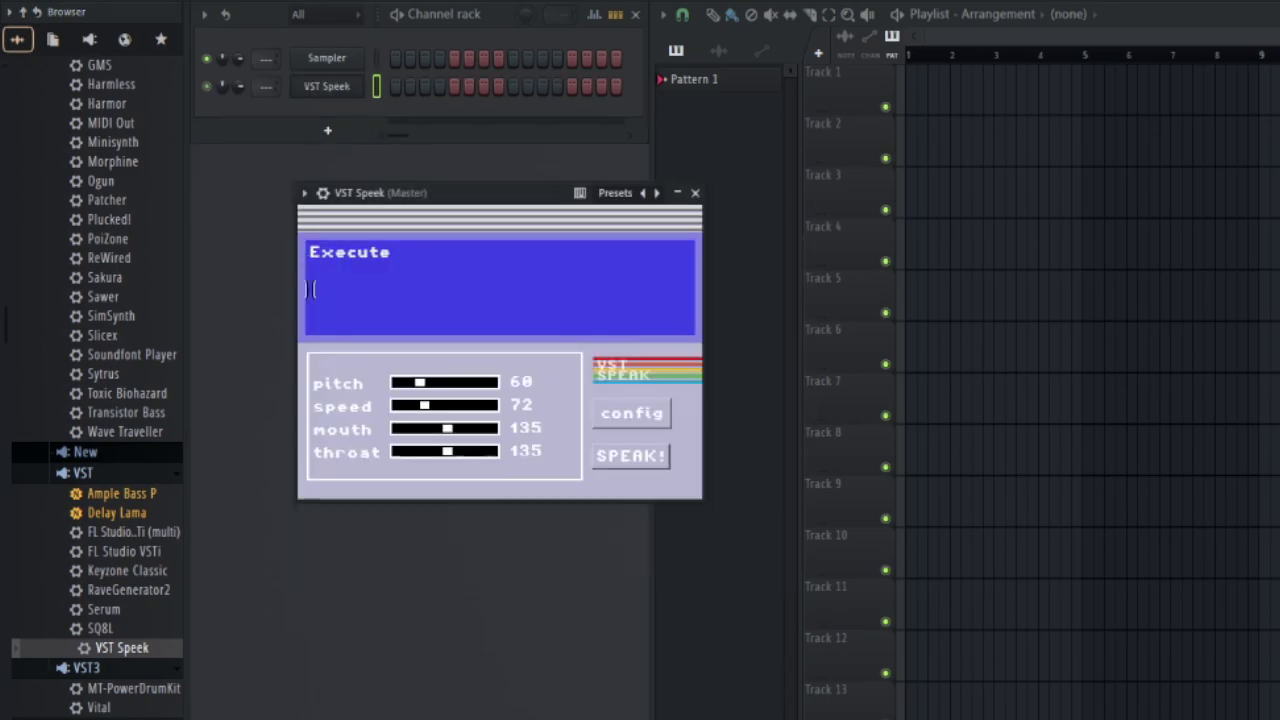
Replace all the text in the VST Speek text box with "Rat"
click(480, 263)
key(ctrl+a)
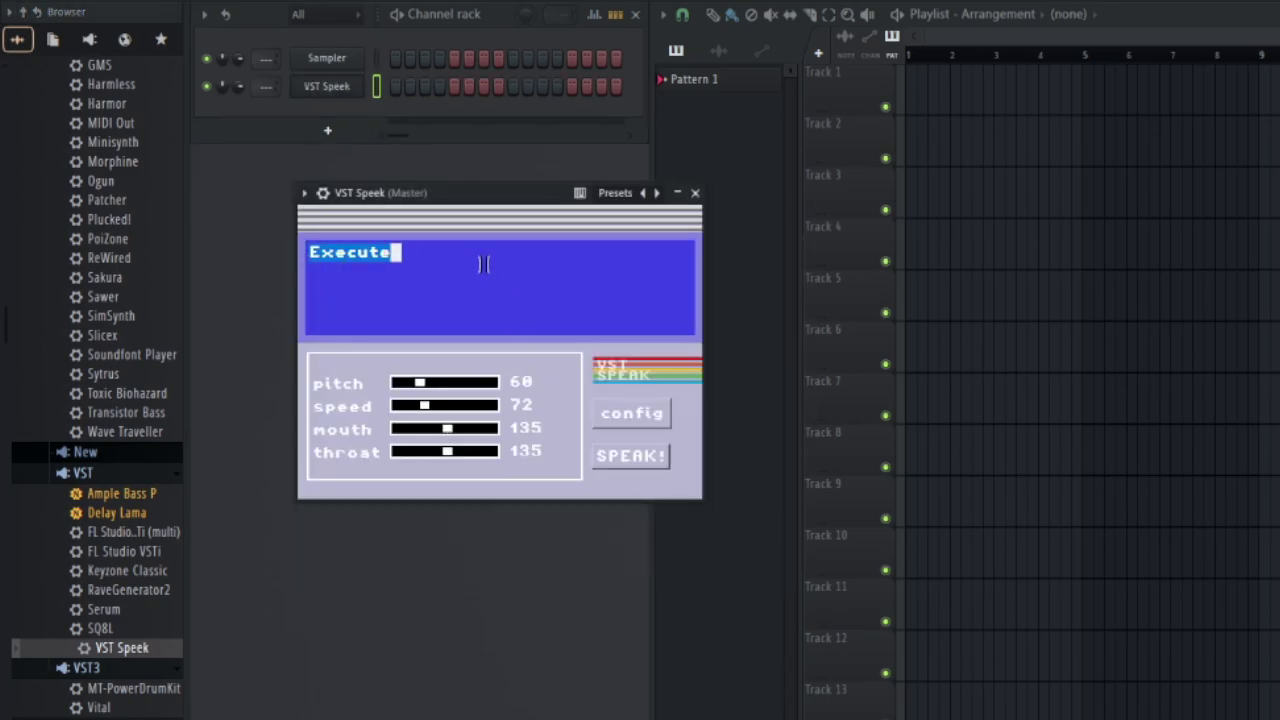
key(BackSpace)
text(Rat)
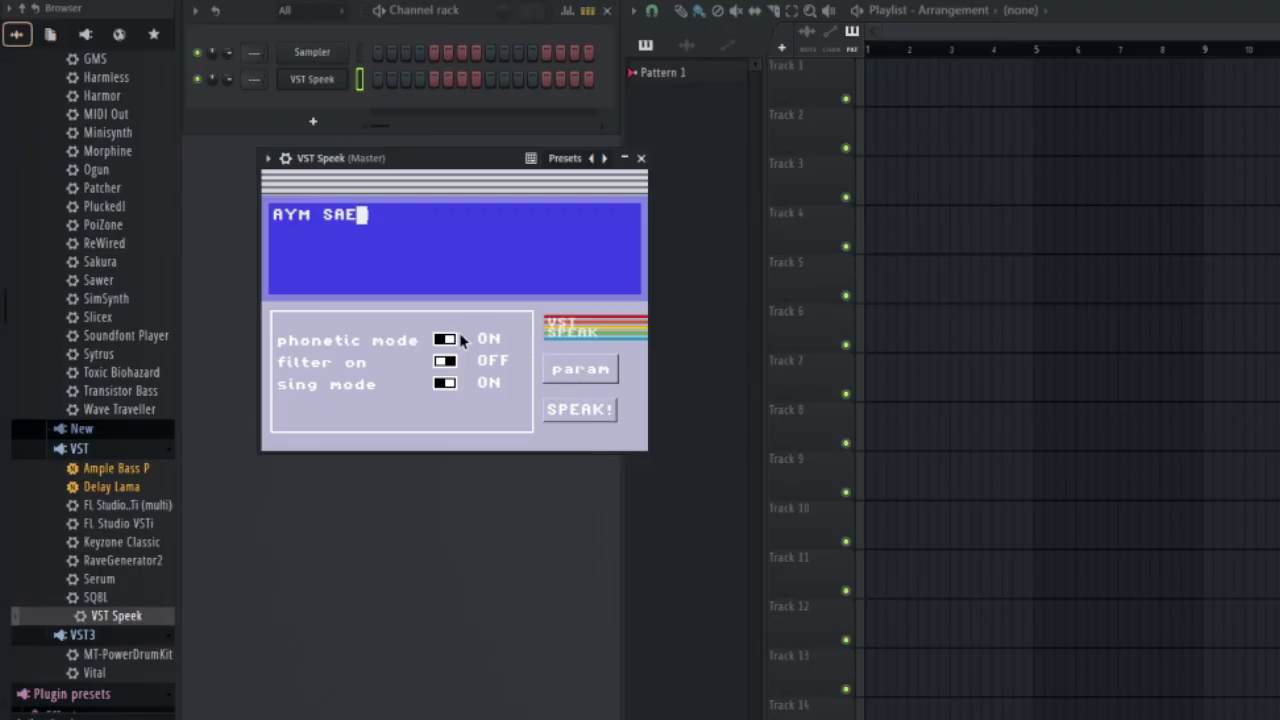
Toggle phonetic mode off in the configuration options, replace the text with "ocean" and have it spoken
click(443, 341)
click(580, 368)
click(408, 217)
key(ctrl+a)
text(ocea)
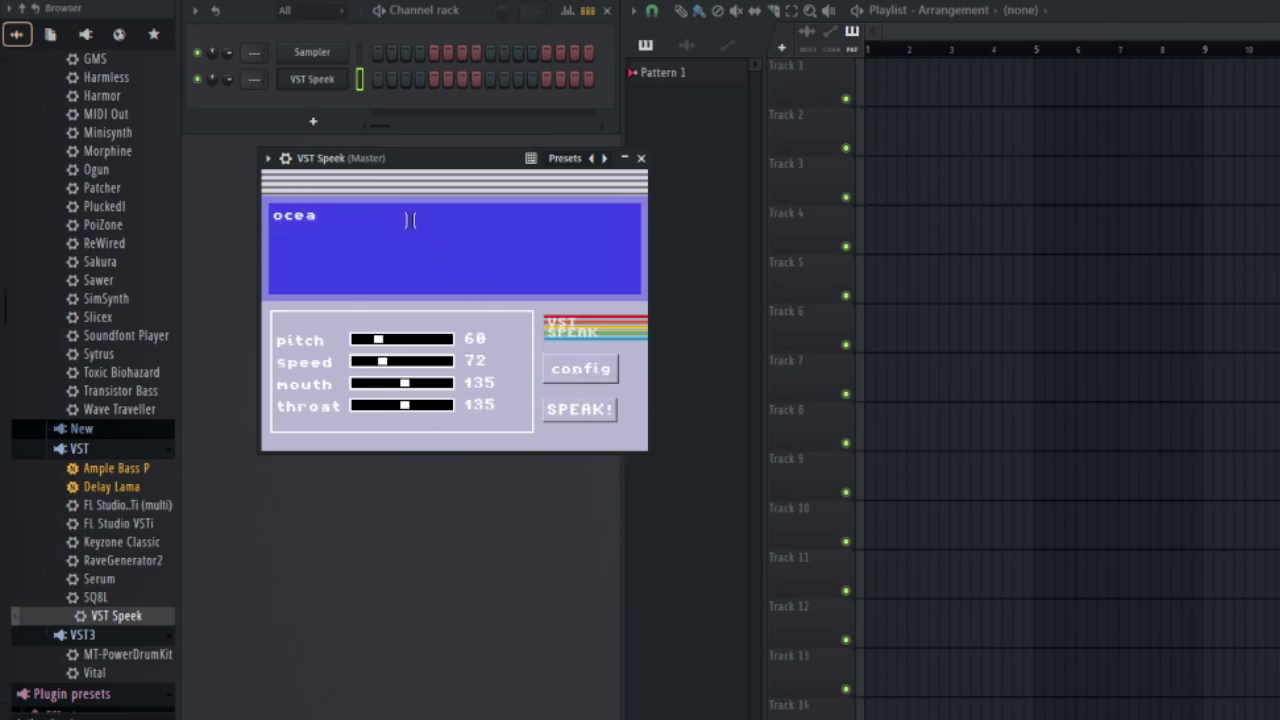
text(n)
click(602, 402)
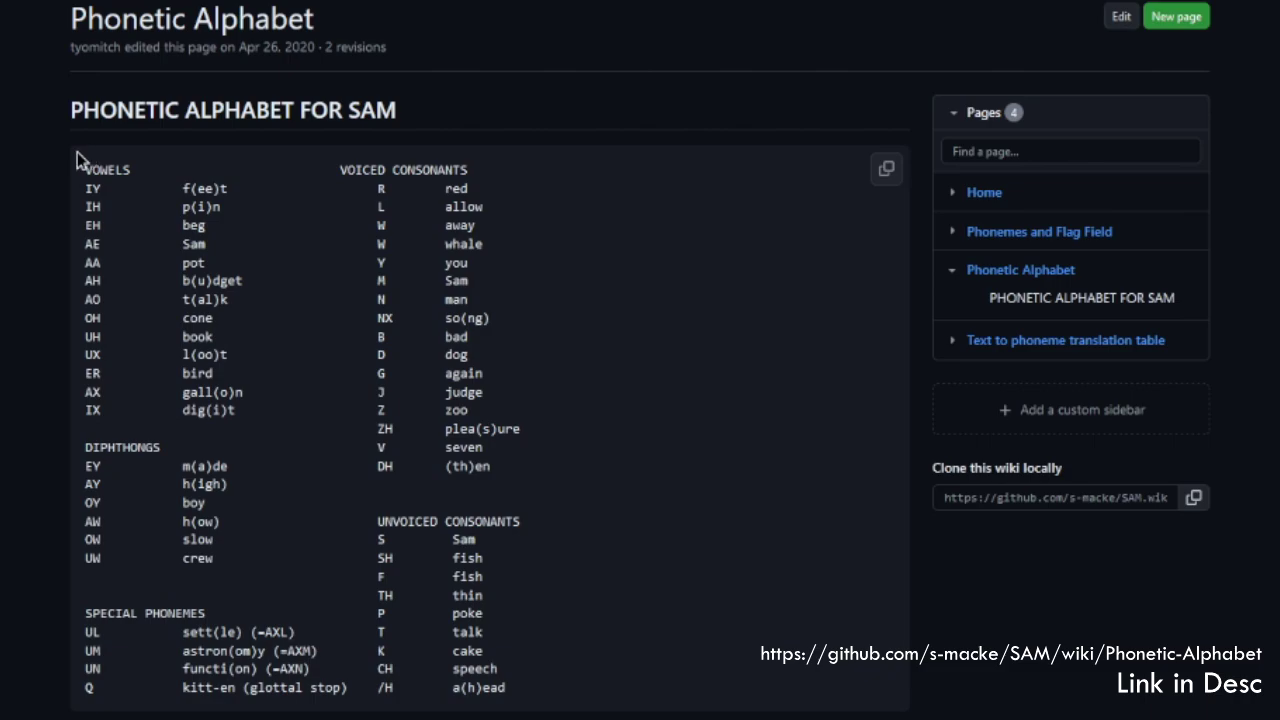
Look over the vowel, diphthong and consonant codes in the SAM Phonetic Alphabet table on the GitHub wiki
drag(80, 160, 686, 716)
click(1035, 650)
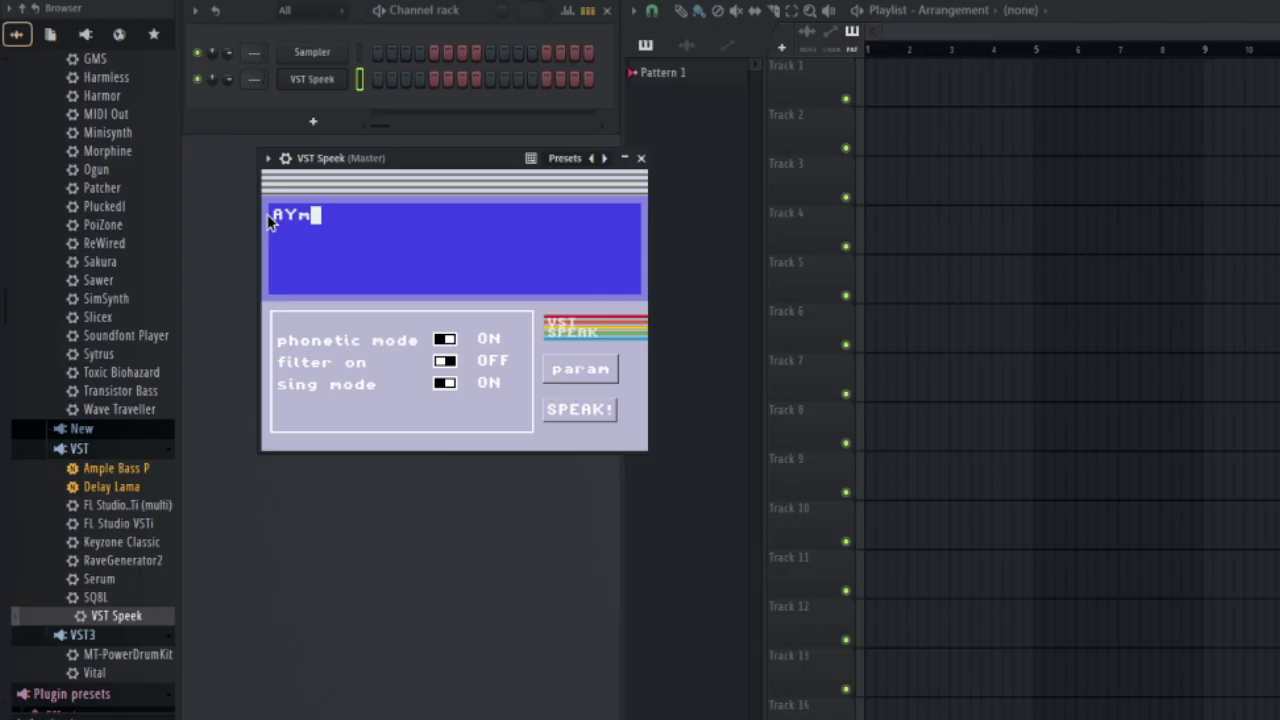
Enter the phonetic spelling "AYM SAEM" in VST Speek and have it spoken
key(BackSpace)
text(M SAEM)
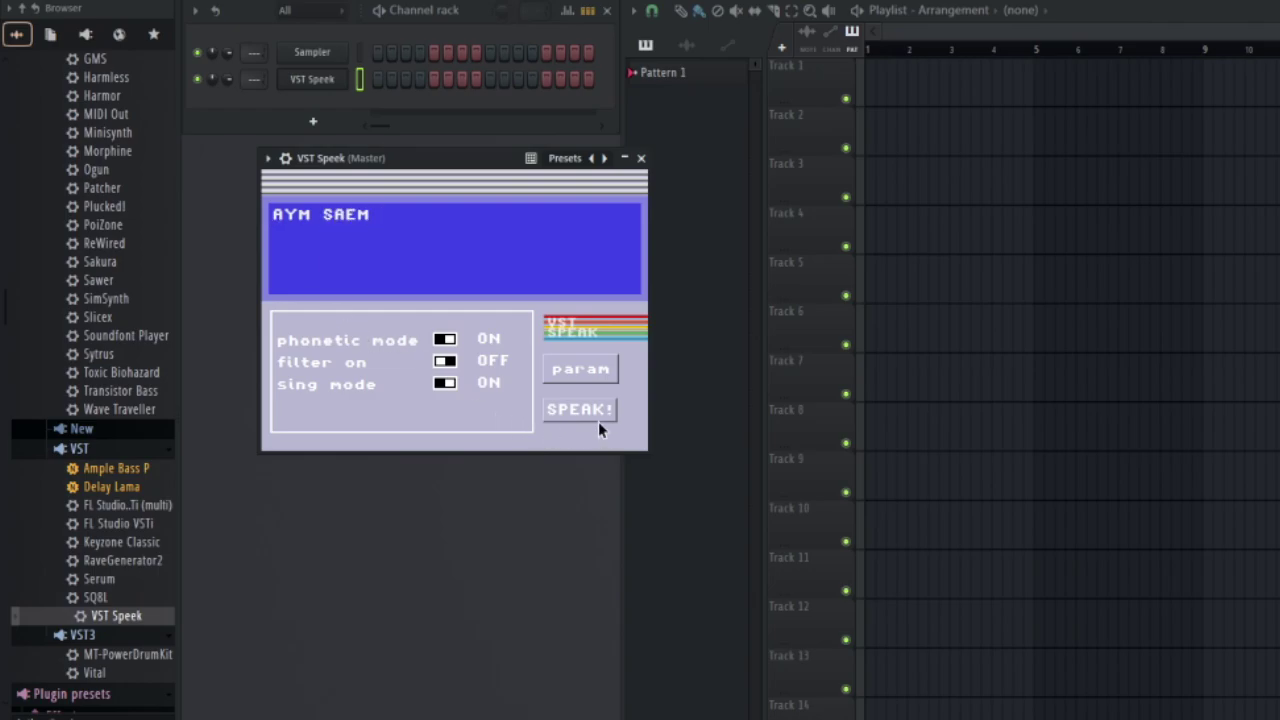
key(BackSpace)
key(BackSpace)
text(M)
click(580, 417)
click(580, 417)
click(361, 213)
text(¿¿¿¿¿¿¿¿¿¿¿¿)
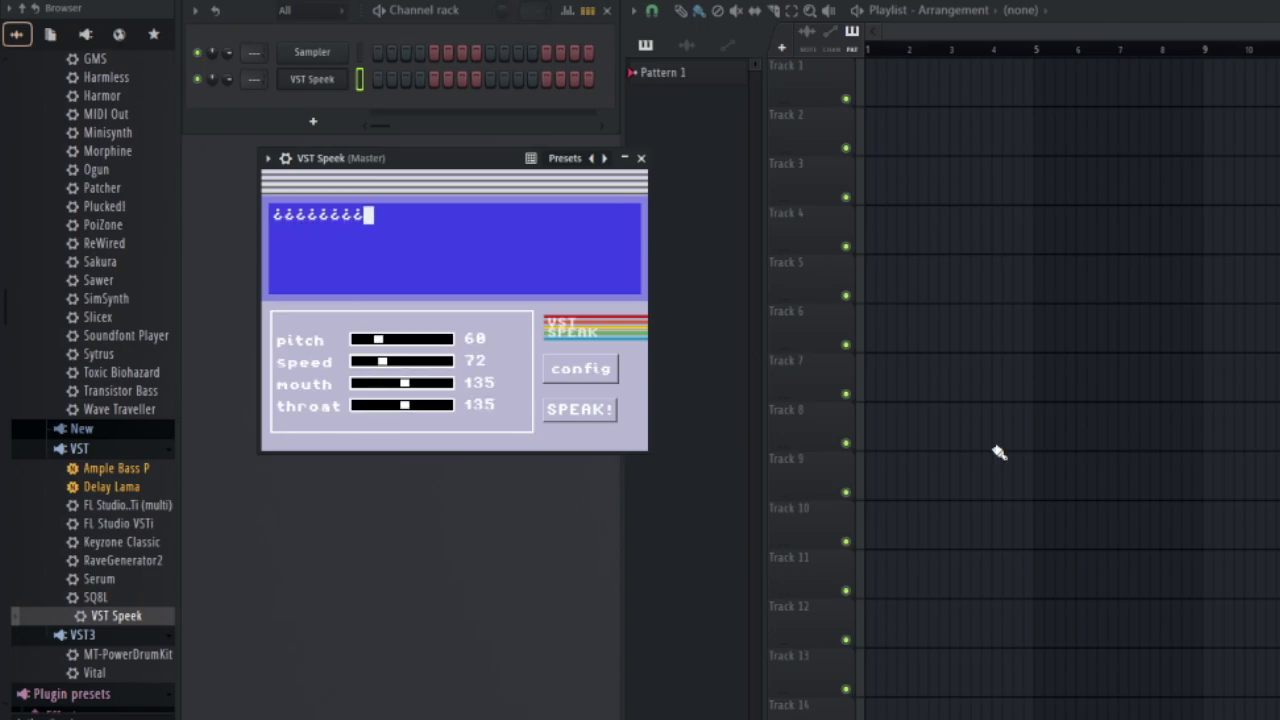
key(BackSpace)
key(BackSpace)
key(BackSpace)
key(BackSpace)
key(BackSpace)
key(BackSpace)
key(BackSpace)
key(BackSpace)
key(BackSpace)
key(BackSpace)
key(BackSpace)
key(BackSpace)
key(BackSpace)
key(BackSpace)
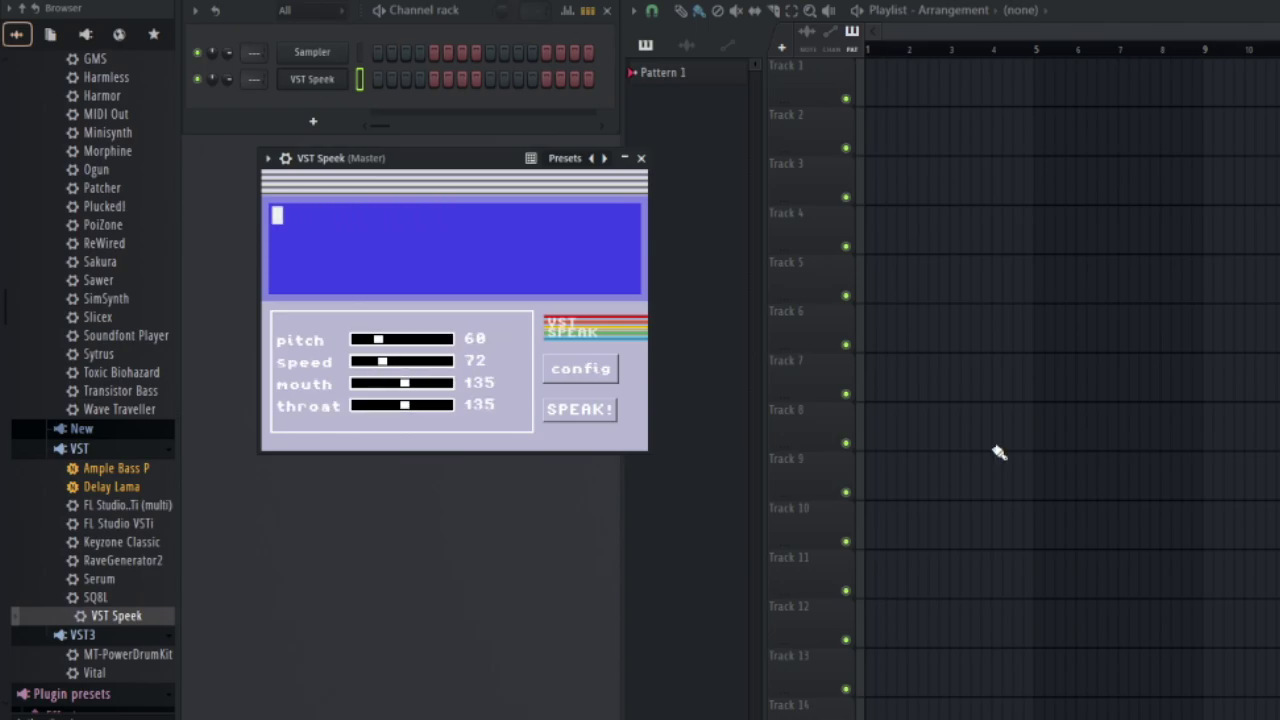
Enter the phonetic text "/HEY" in VST Speek and show the configuration options
text(/////)
key(BackSpace)
key(BackSpace)
key(BackSpace)
key(BackSpace)
text(HE)
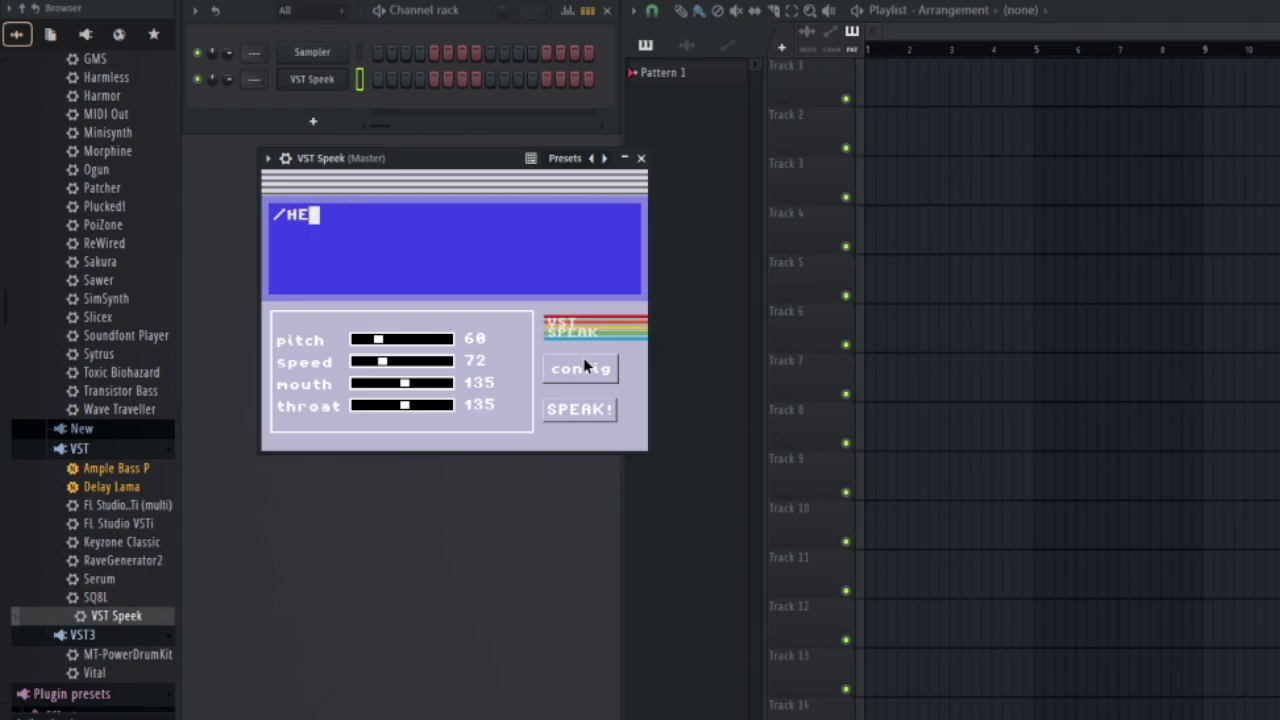
text(Y)
click(585, 367)
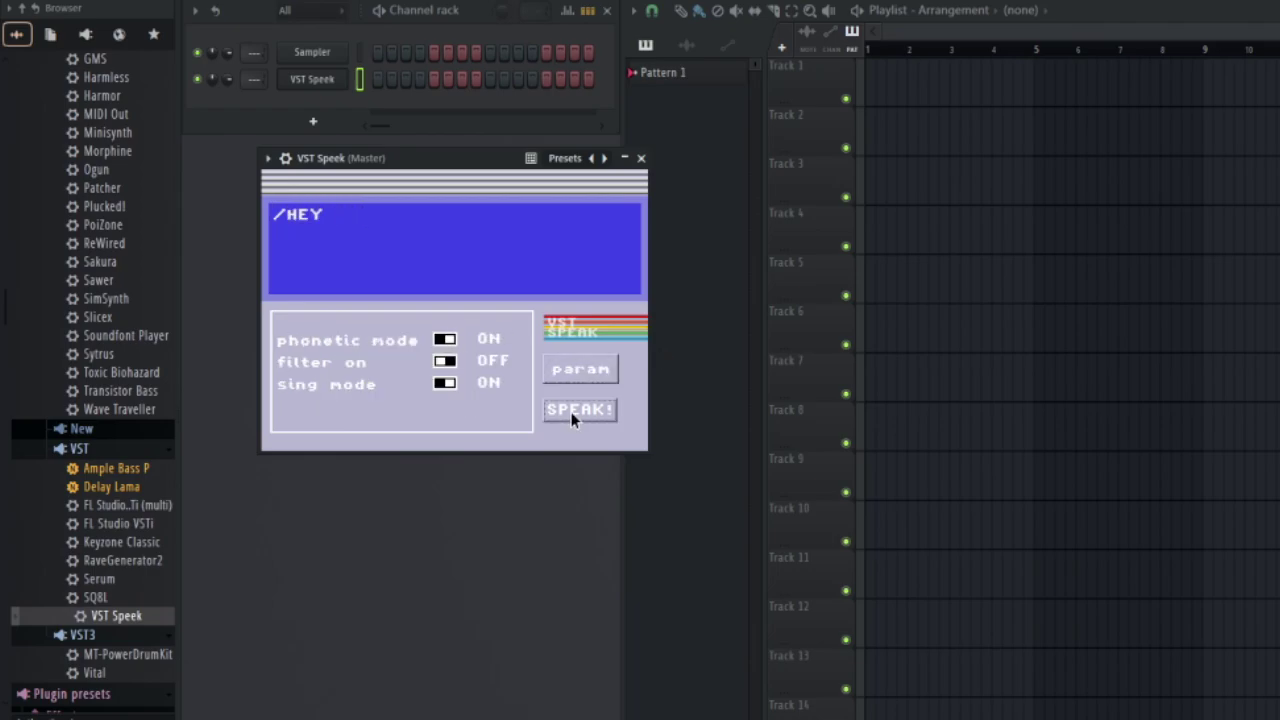
Replace the text with the phonetic spelling "OWSHAXN" and have it spoken
text(IY, DHAER)
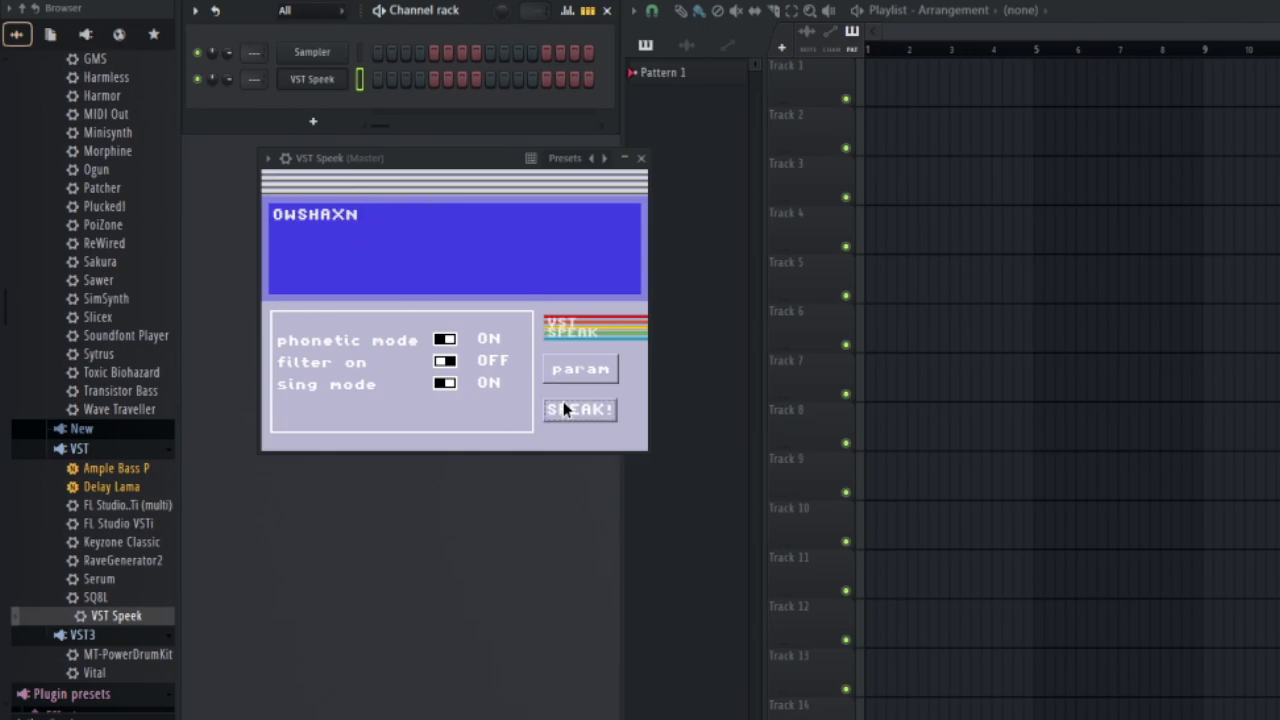
click(564, 409)
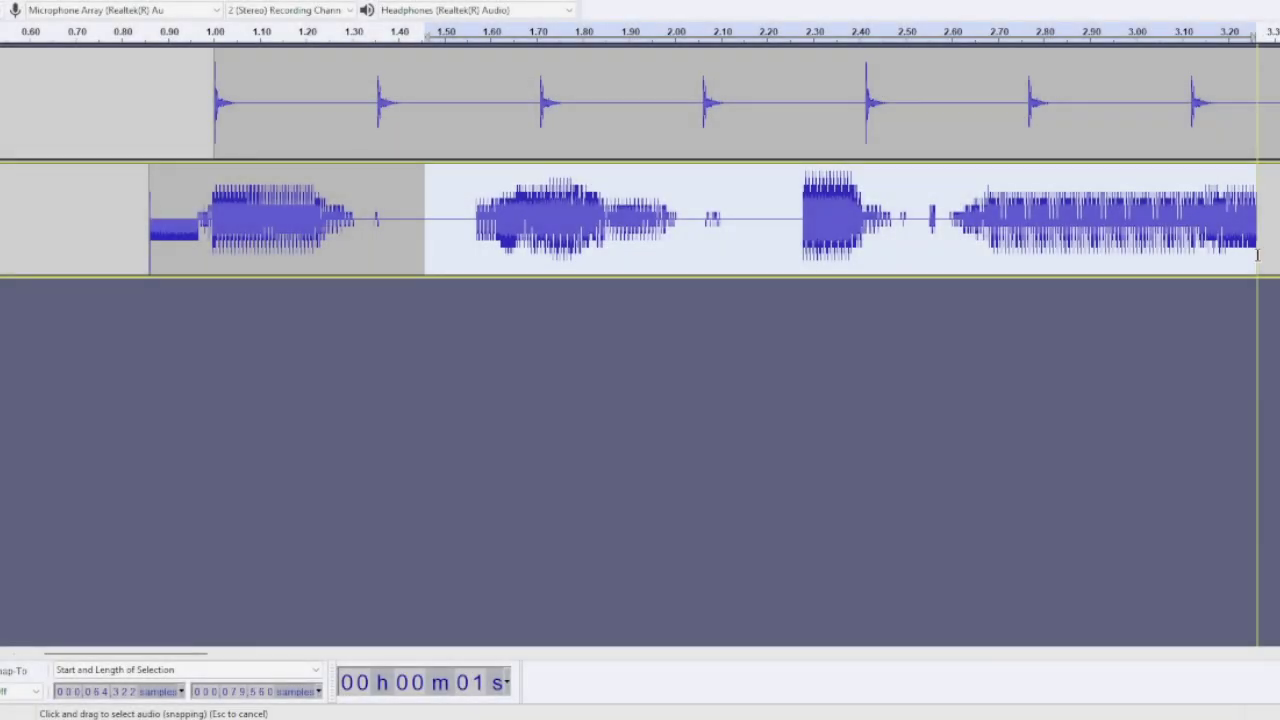
Switch to Audacity and select a short stretch of the voice track just before its second word
drag(440, 224, 499, 224)
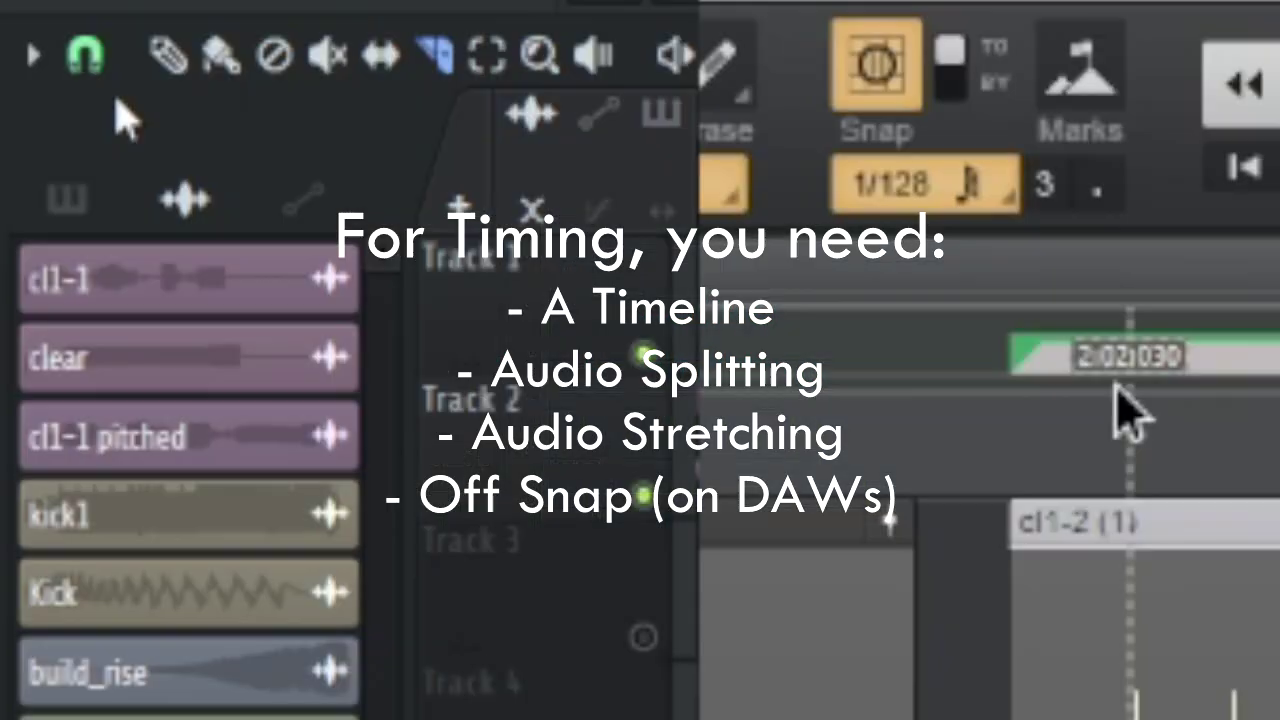
Switch to FL Studio and set the playlist snap to (none)
click(88, 58)
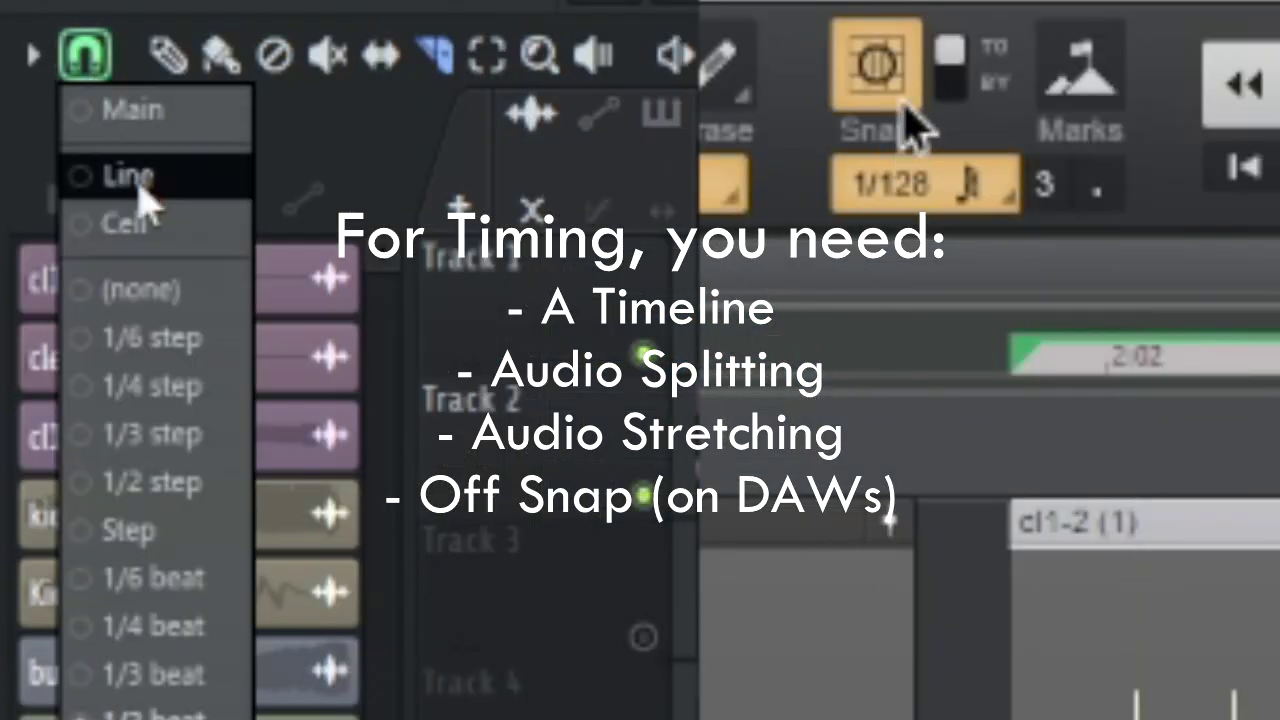
click(160, 288)
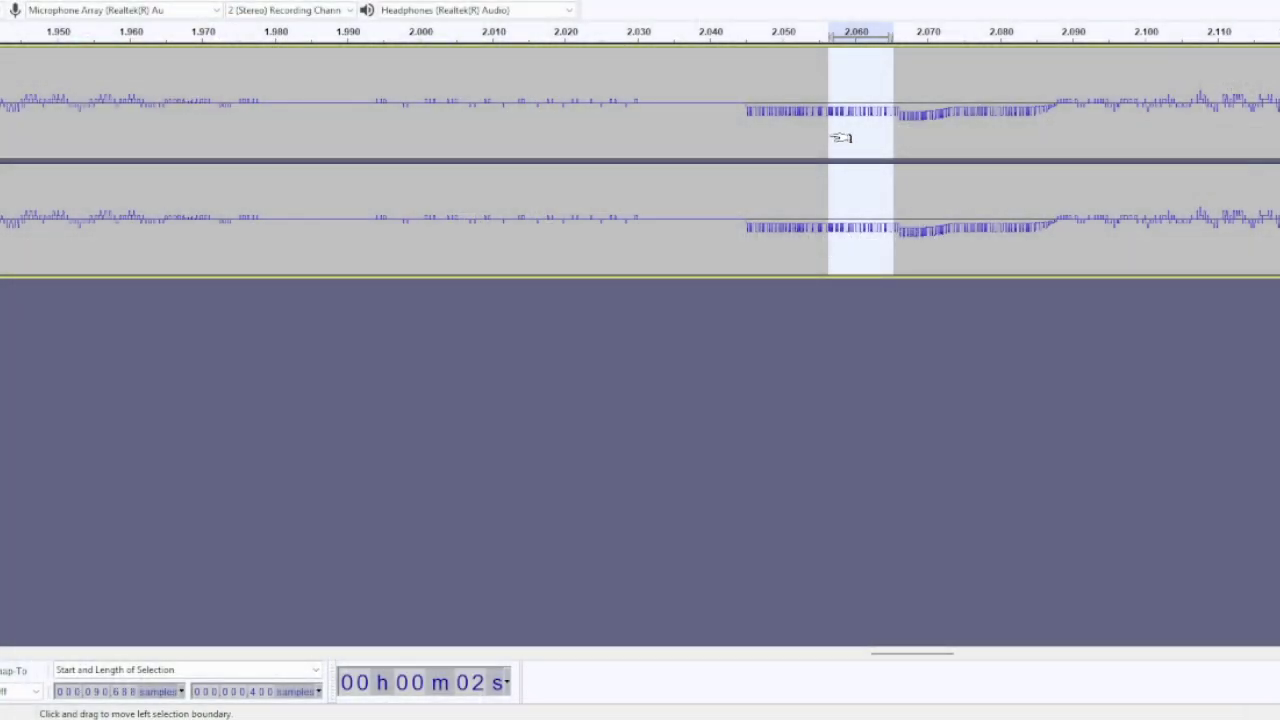
Switch to Audacity, select about 0.01 s of the flat segment from 2.065 s, and place the cursor near that segment's end
drag(894, 131, 963, 150)
click(262, 692)
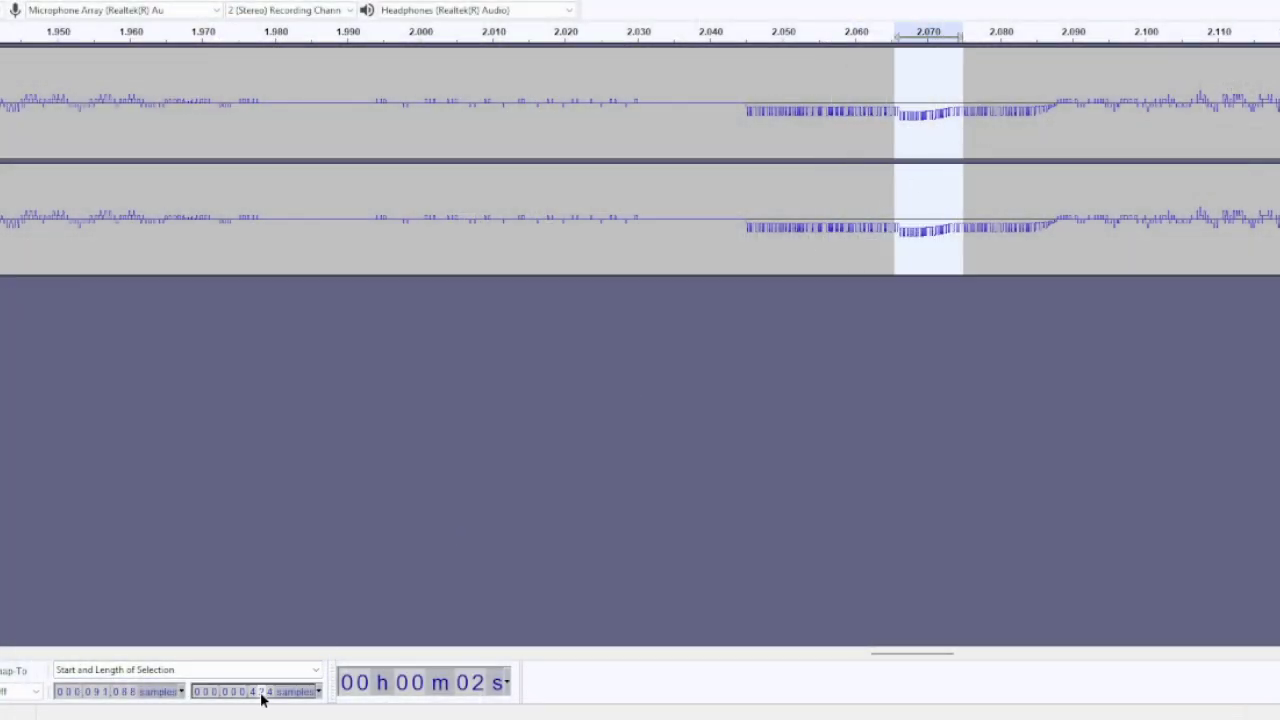
click(1033, 171)
Select a repeating waveform section about 429 samples long, aligning its start with the rising peak near 2.561 s
scroll(1030, 187, down, 2)
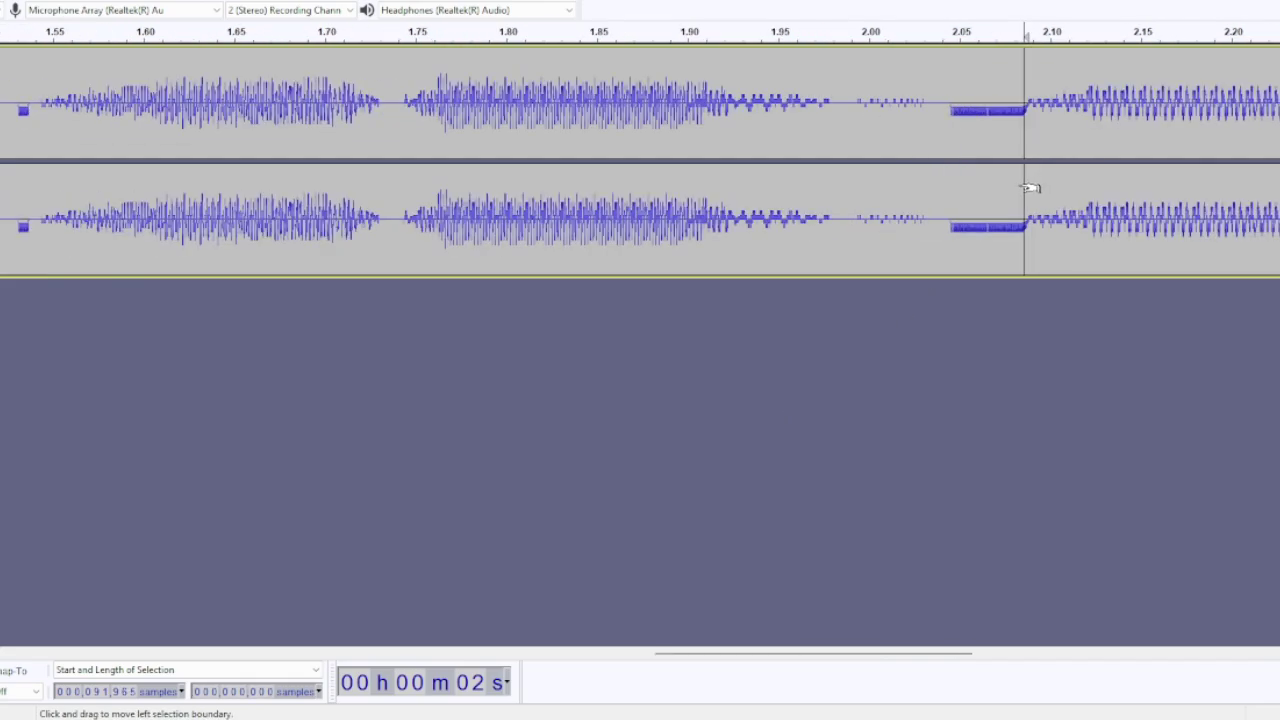
scroll(1030, 187, down, 2)
click(747, 96)
scroll(747, 96, up, 5)
drag(743, 88, 883, 90)
scroll(748, 92, up, 3)
scroll(748, 91, up, 1)
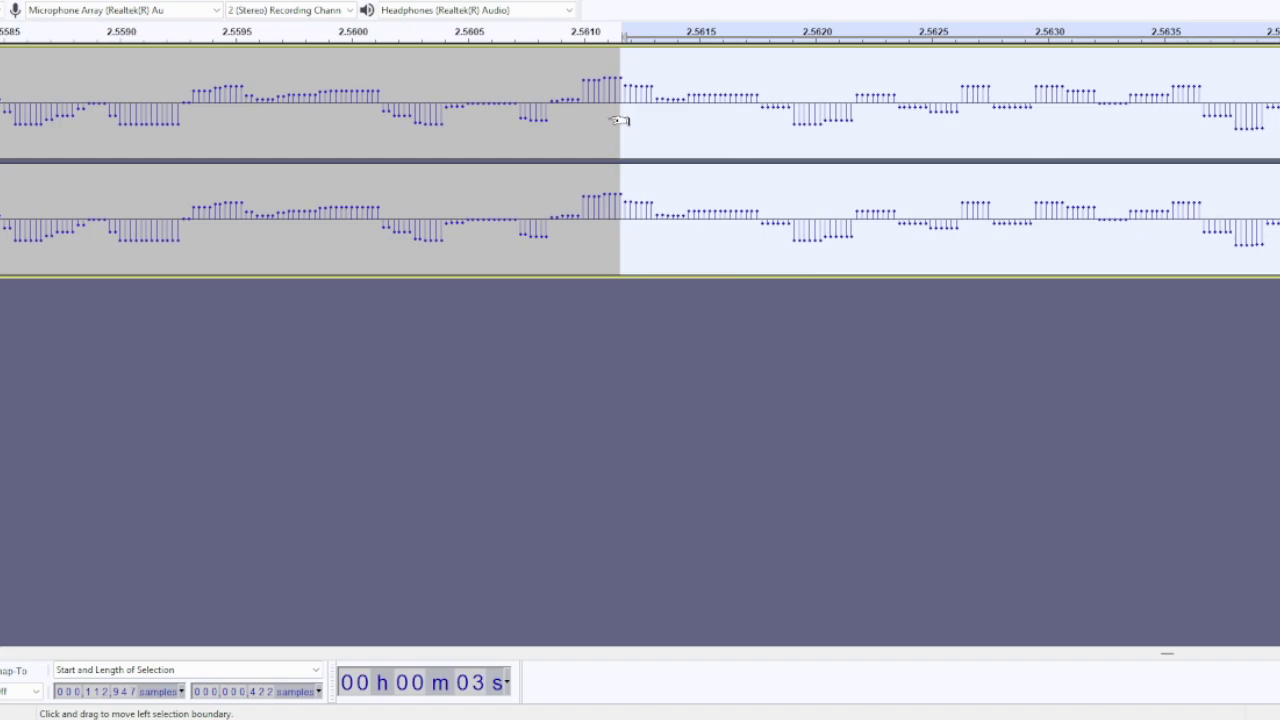
drag(625, 120, 593, 122)
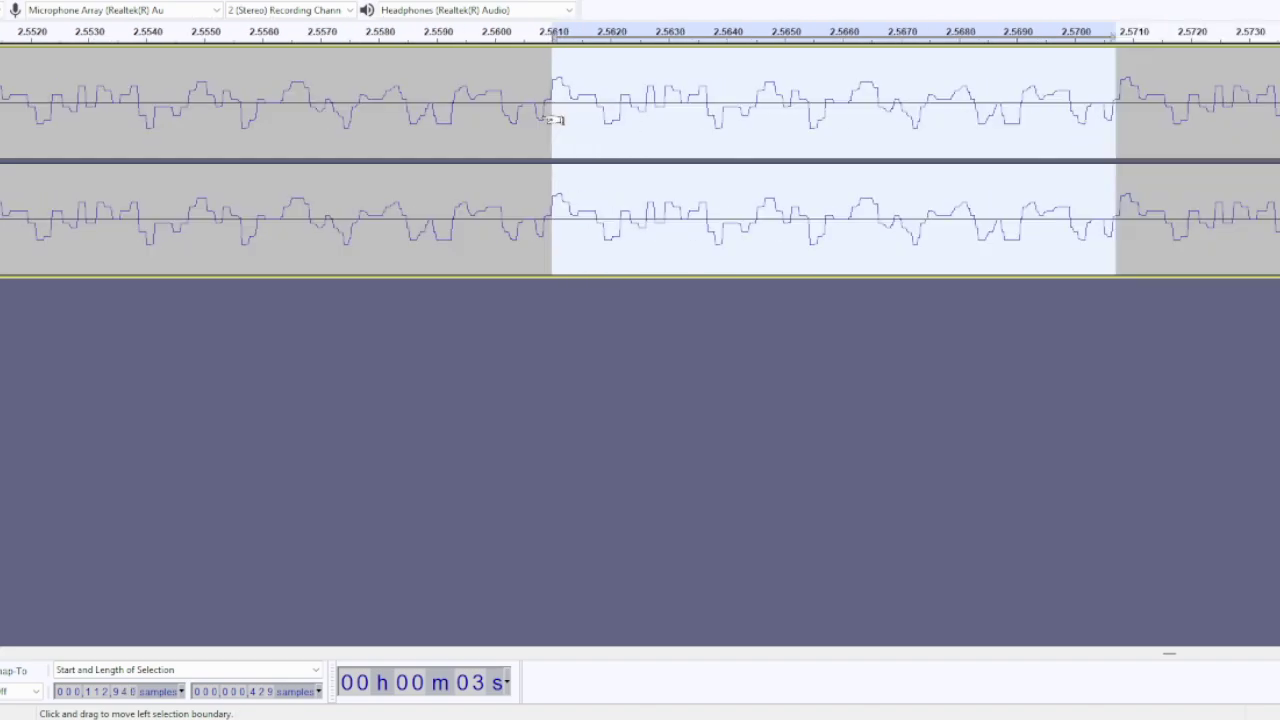
scroll(969, 120, down, 1)
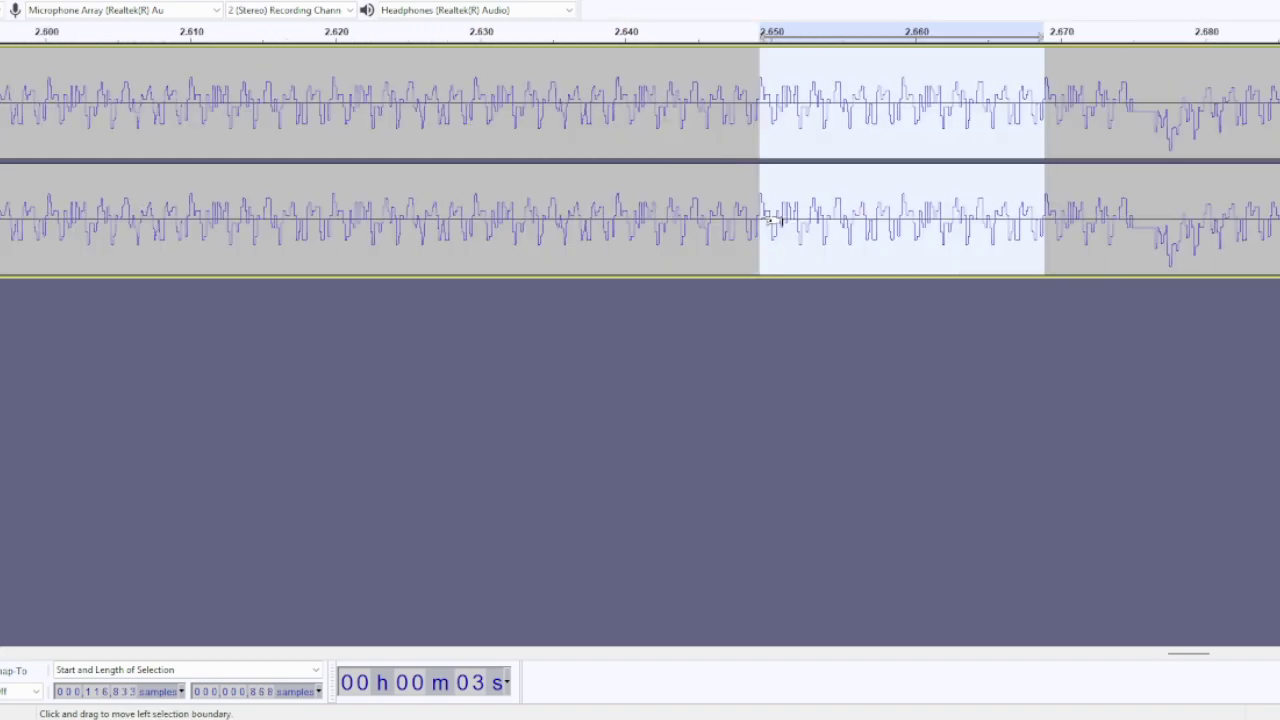
Select the audio starting near 2.669 s, set the selection length to 868 samples, and place the cursor after that section
drag(770, 218, 1240, 230)
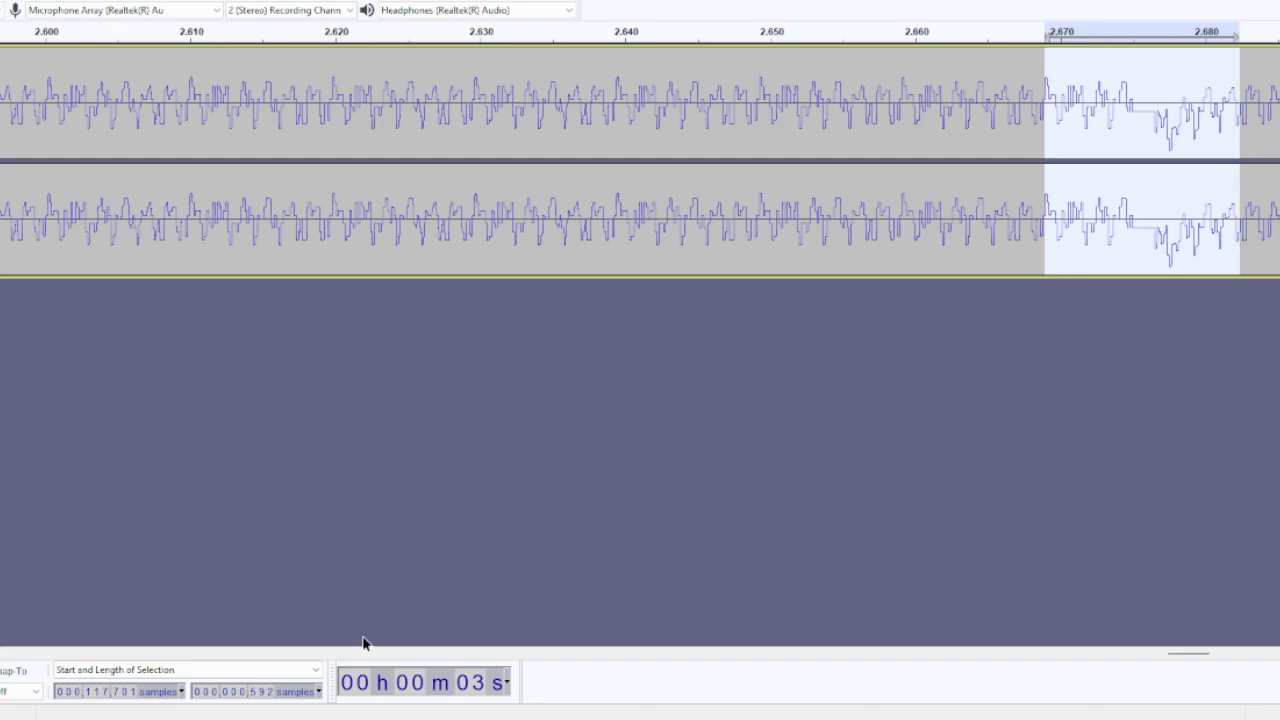
click(258, 695)
text(868)
scroll(1005, 373, down, 2)
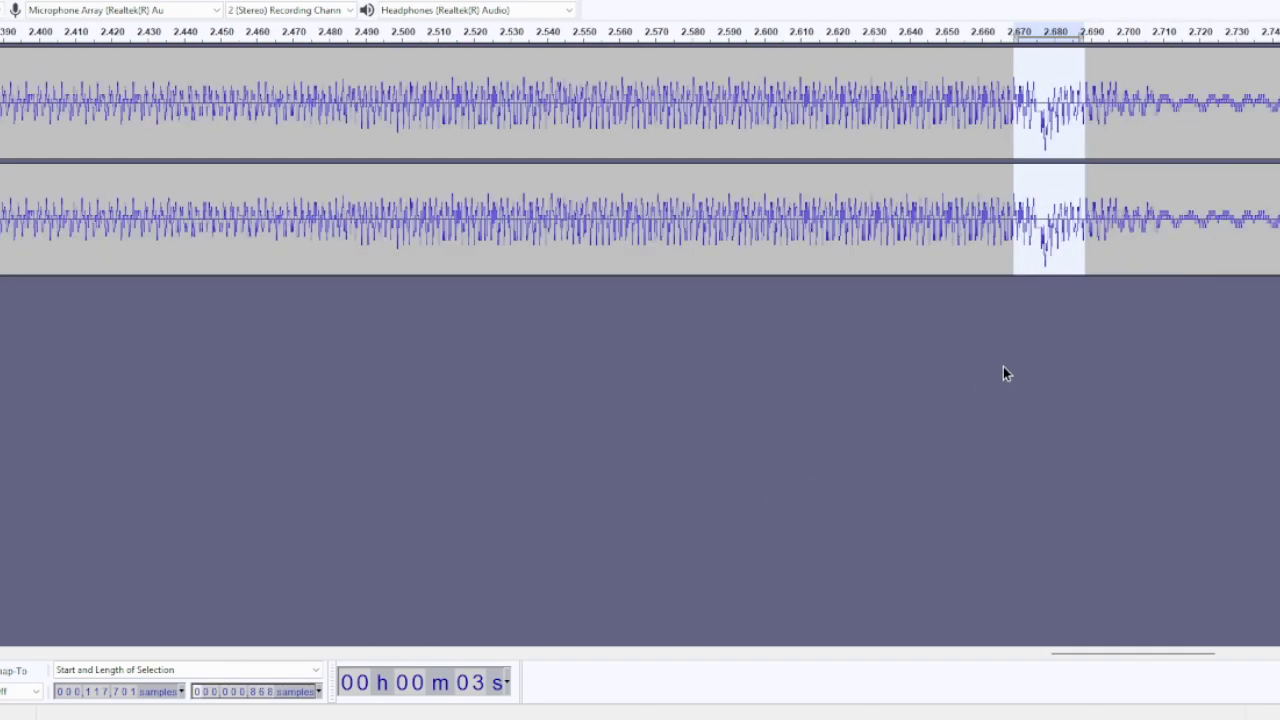
scroll(1005, 373, down, 1)
click(1099, 244)
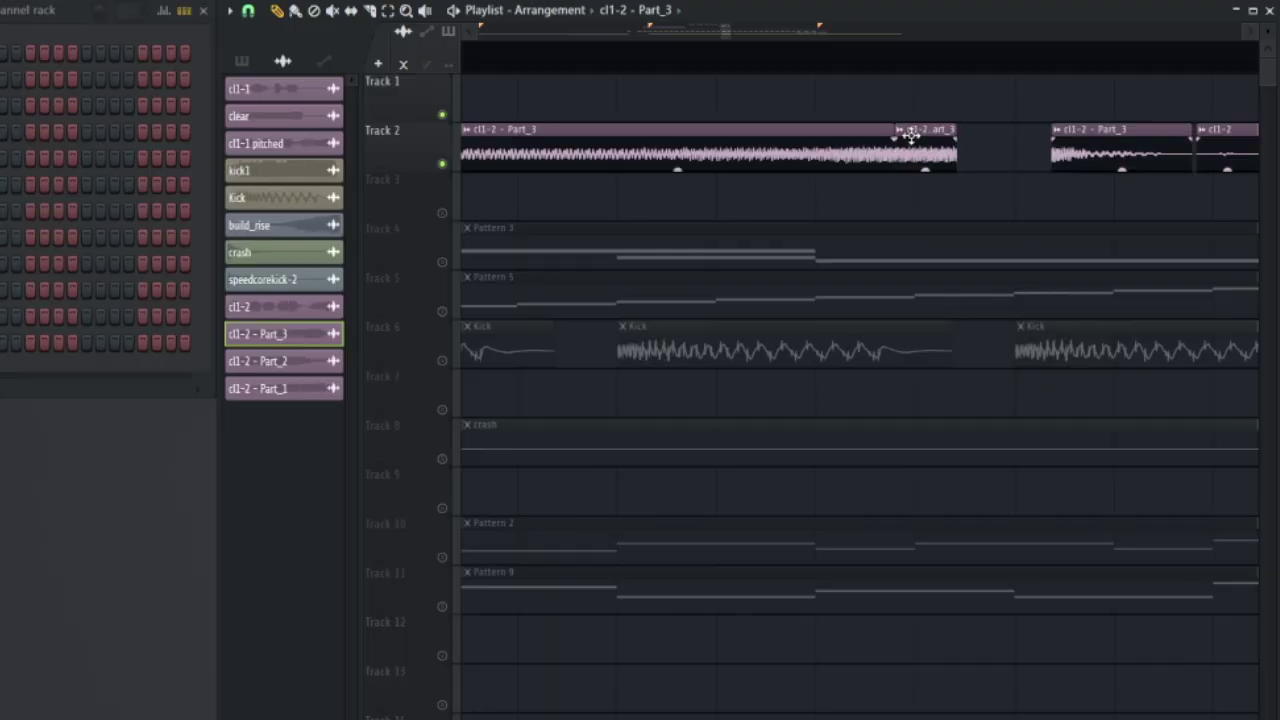
Switch to FL Studio, make the short cl1-2 - Part_3 clip on Track 2 a unique sample and open its channel settings
right_click(903, 134)
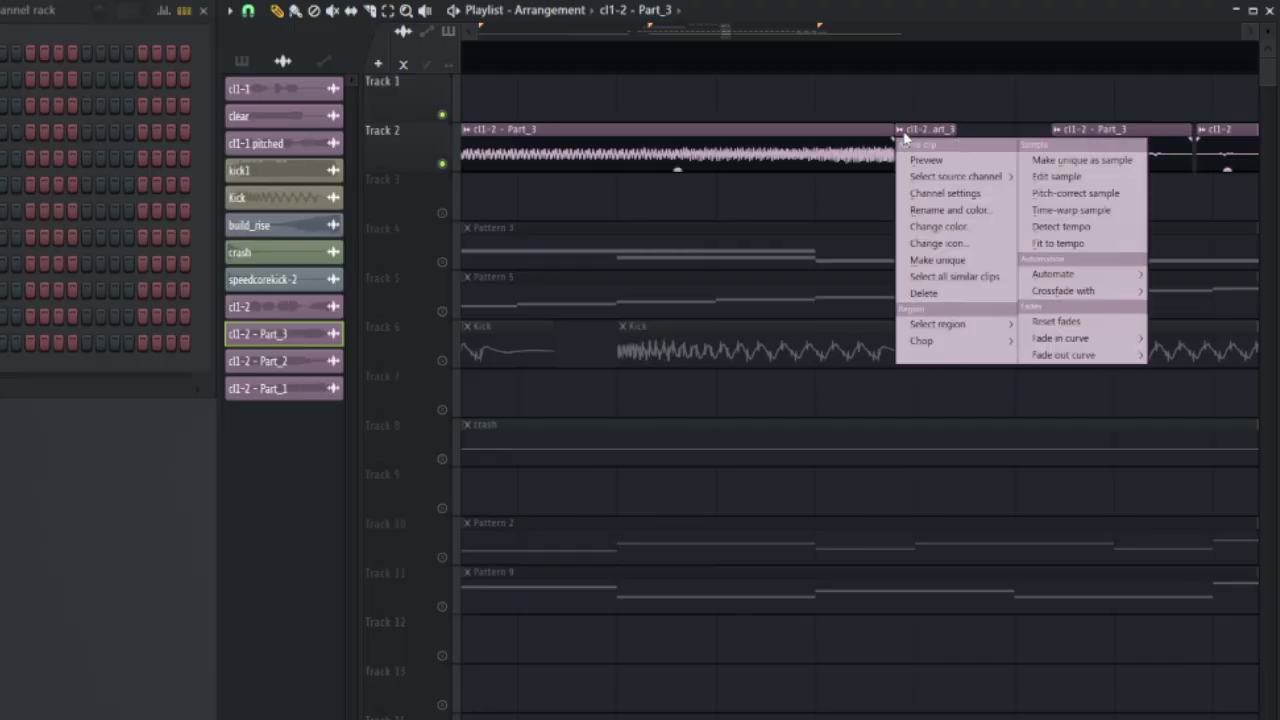
click(1040, 160)
click(285, 415)
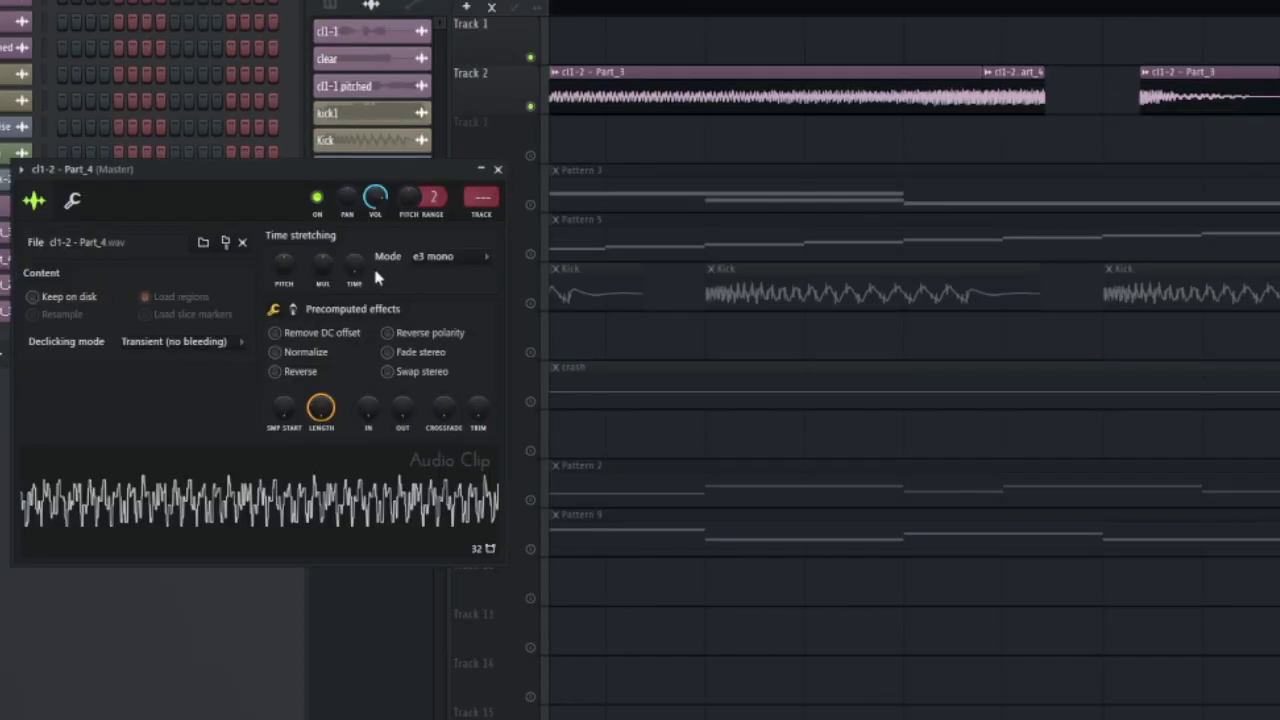
Lengthen the cl1-2 - Part_4 clip by raising its time-stretching multiplier in e3 mono mode
mouse_move(323, 262)
mouse_down()
mouse_move(324, 230)
mouse_move(332, 270)
mouse_up()
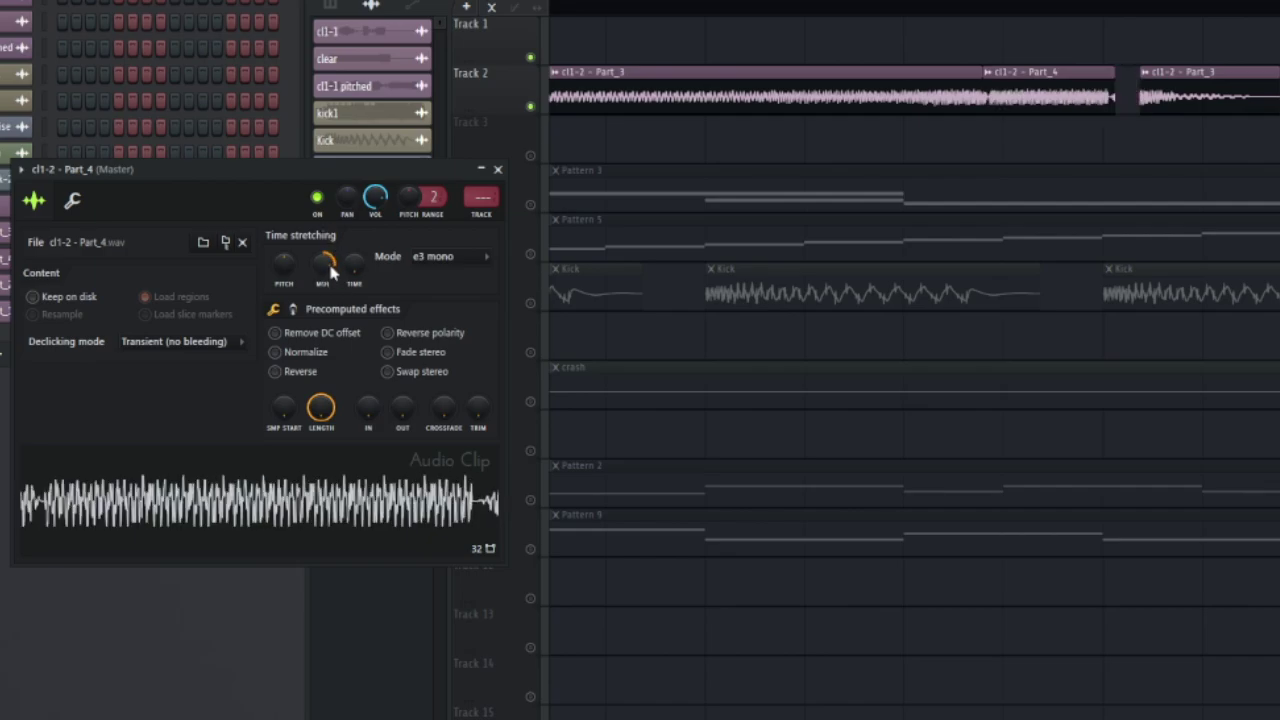
click(437, 260)
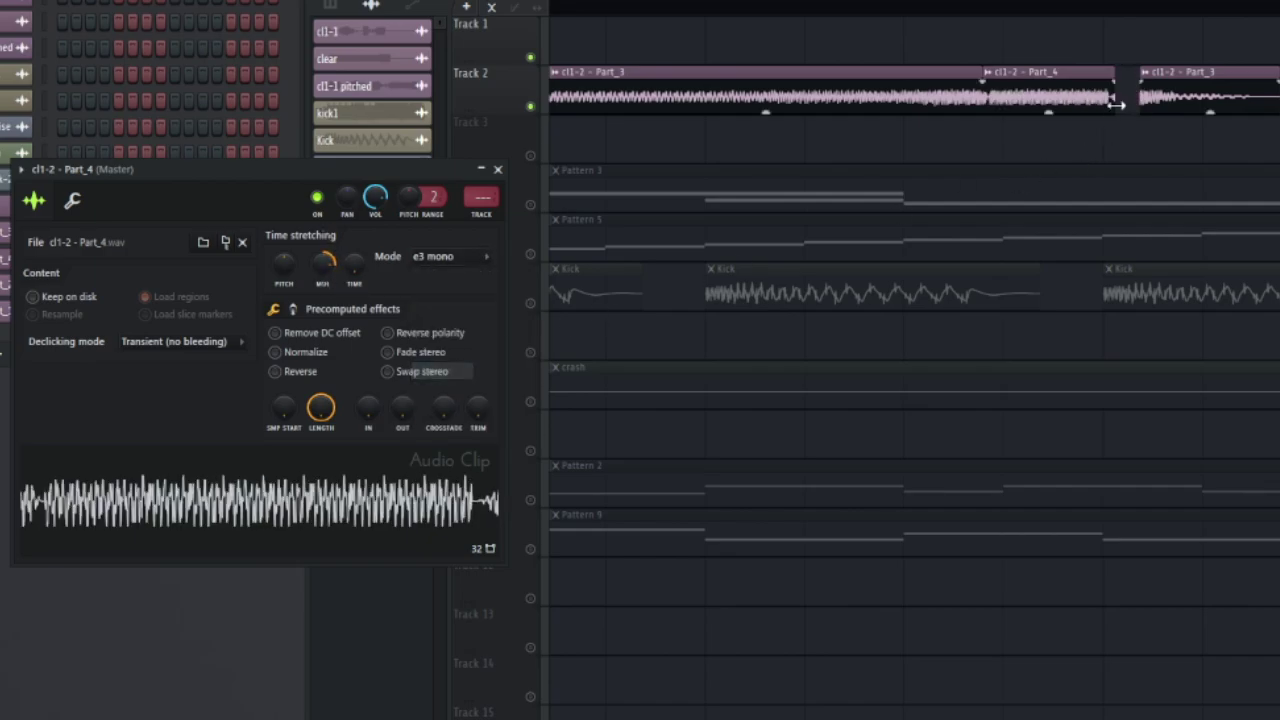
Move the cl1-2 - Part_4 clip up to Track 1 and trim its start slightly
drag(1095, 95, 1223, 45)
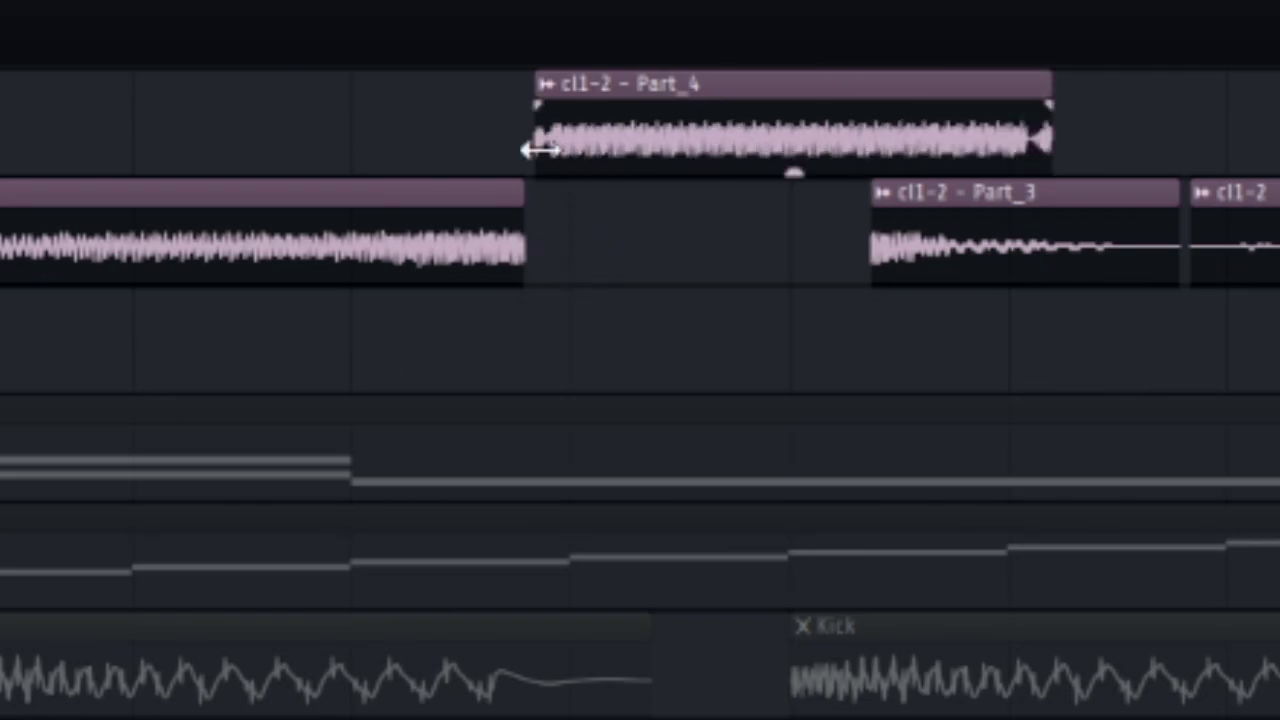
drag(538, 150, 557, 168)
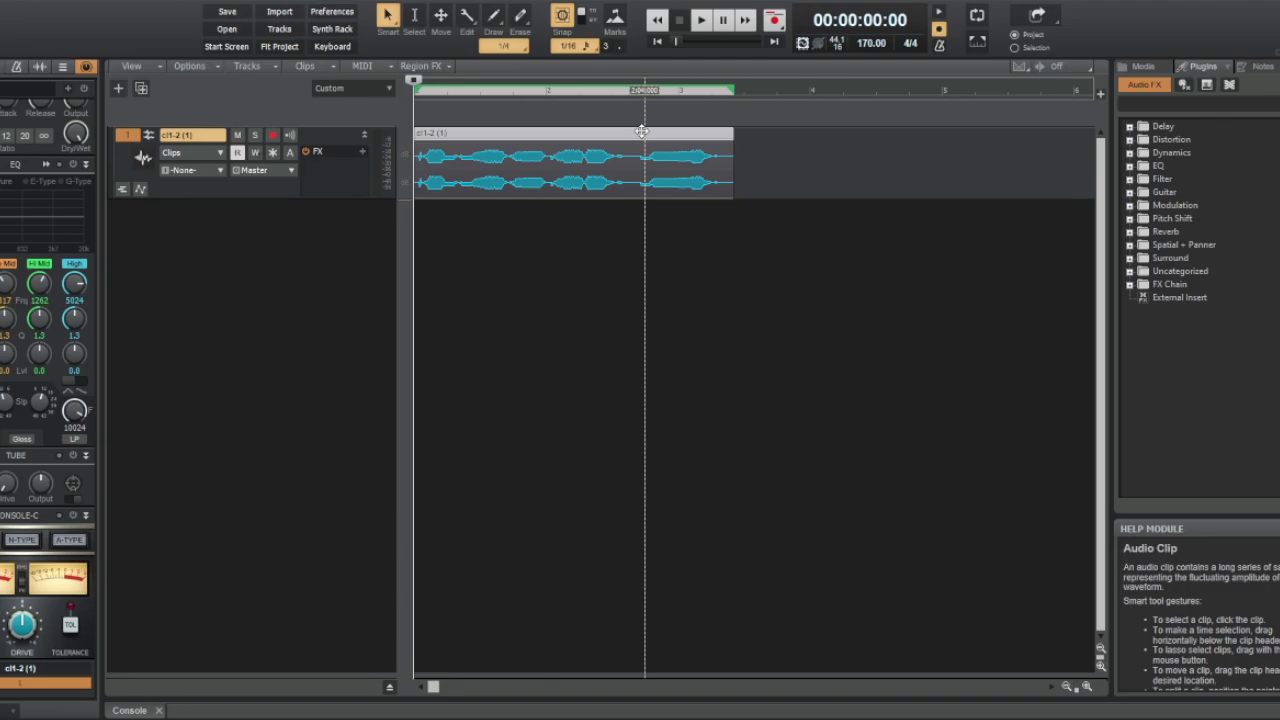
Switch to Cakewalk, open AudioSnap and enable it for the cl1-2 (1) clip
key(a)
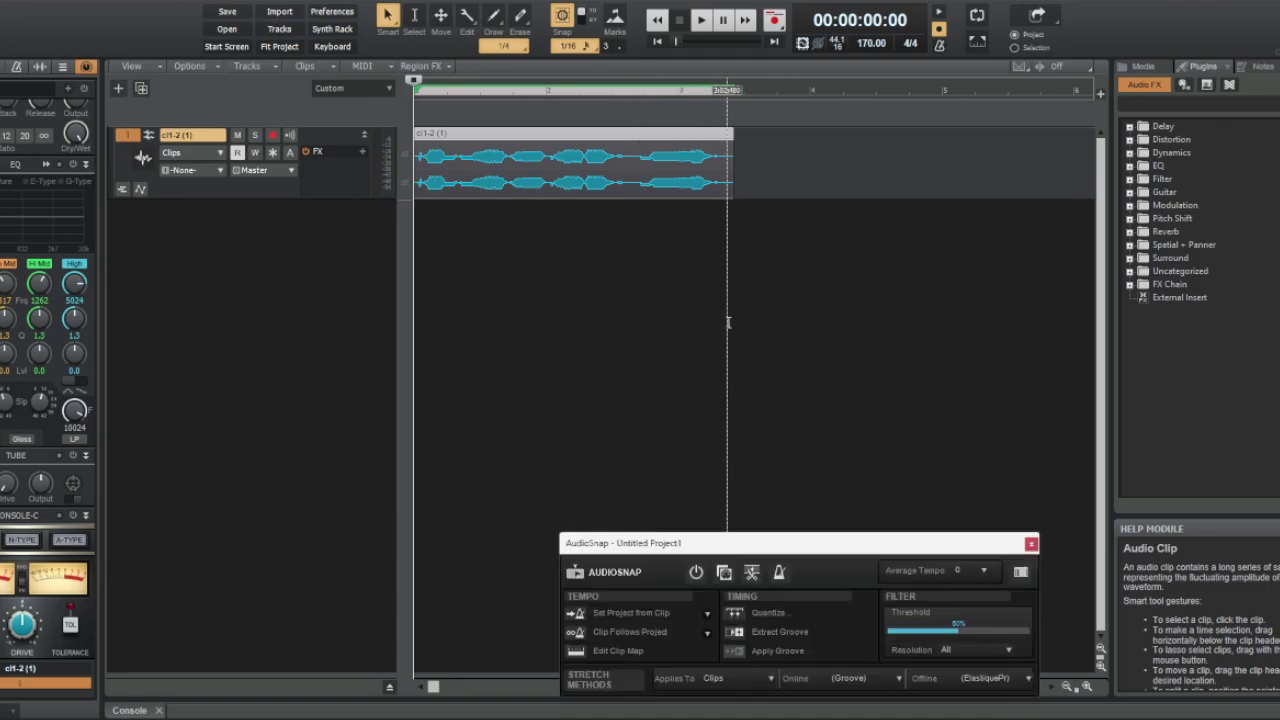
click(695, 573)
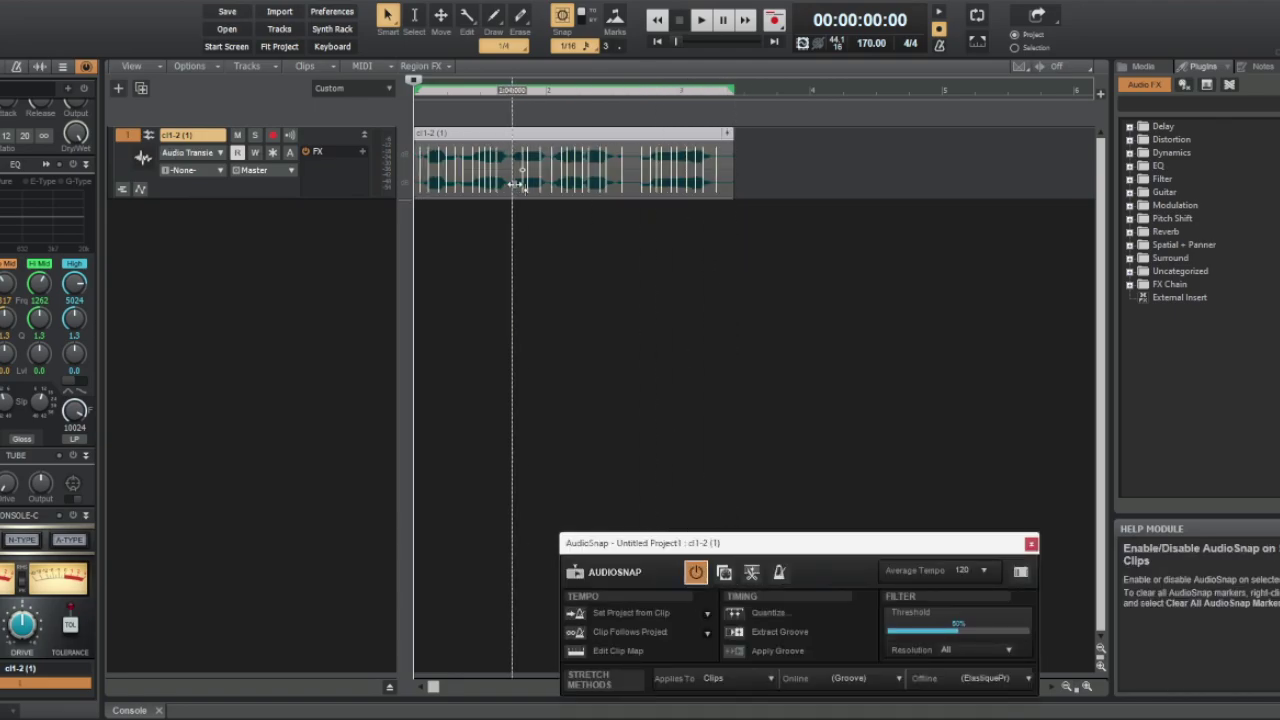
drag(891, 550, 474, 334)
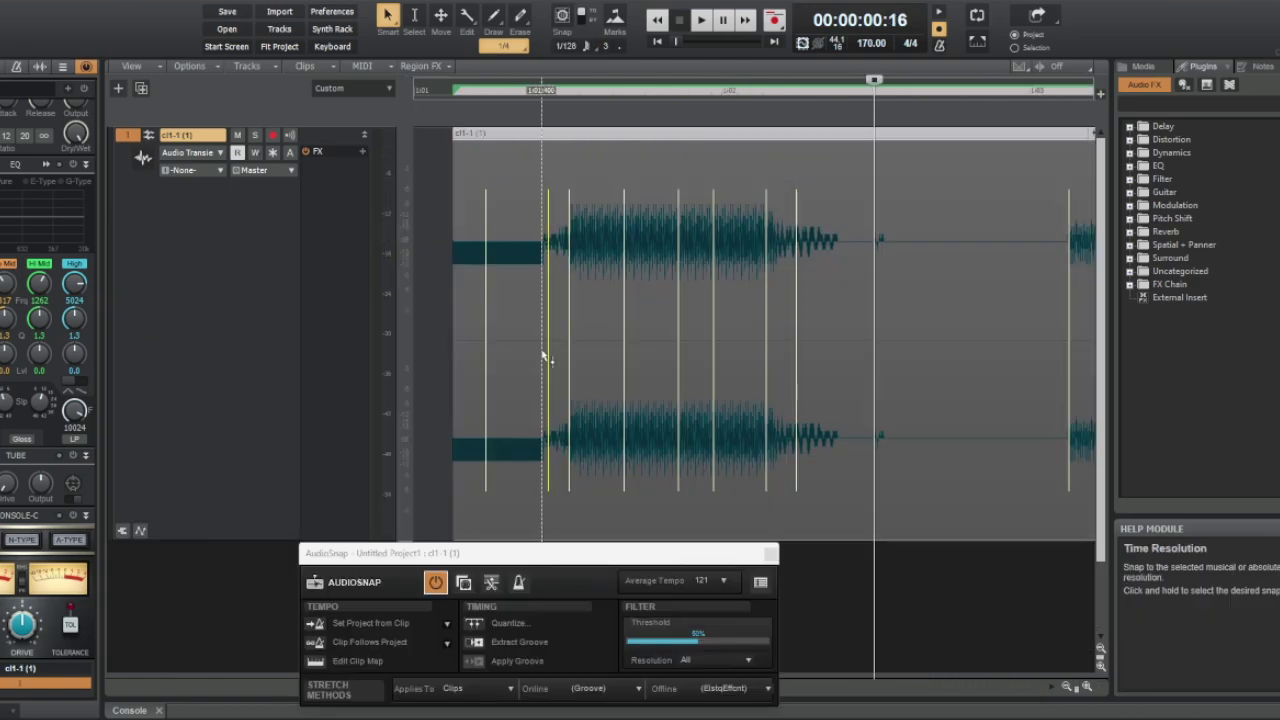
Align the second transient marker of the cl1-1 (1) clip with the sound's onset and shift it slightly earlier
drag(543, 357, 542, 346)
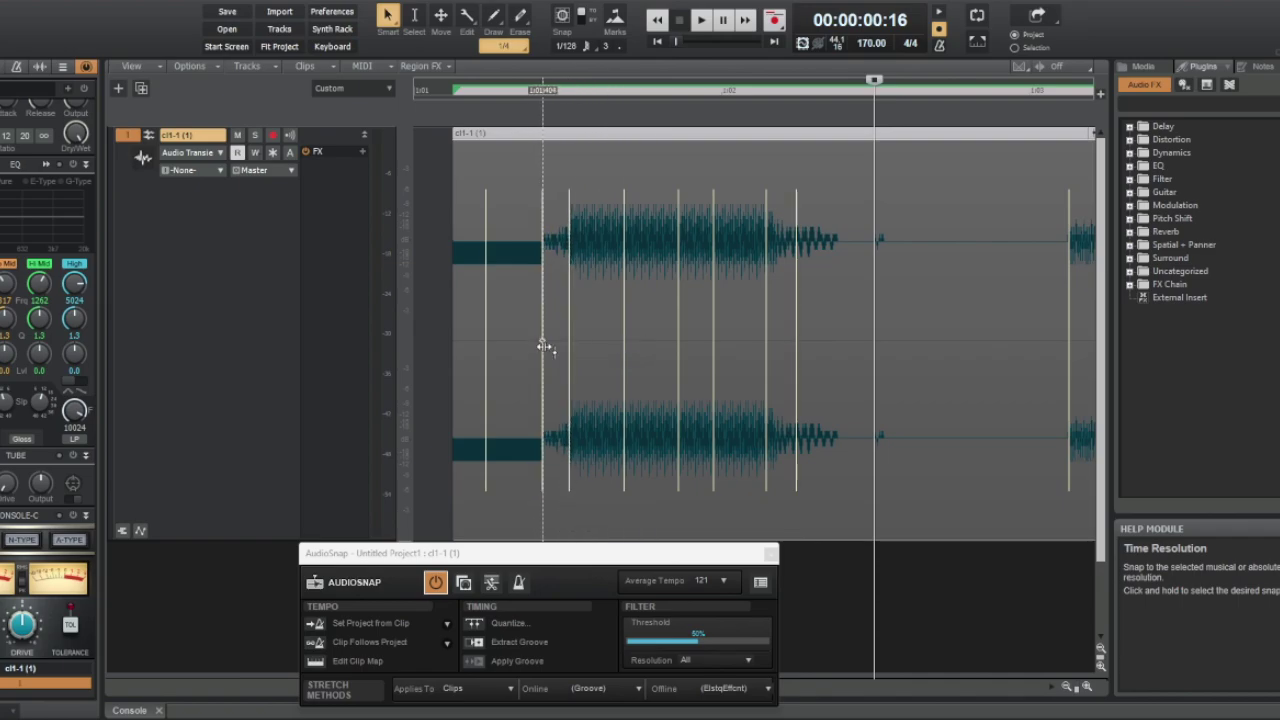
drag(542, 202, 528, 206)
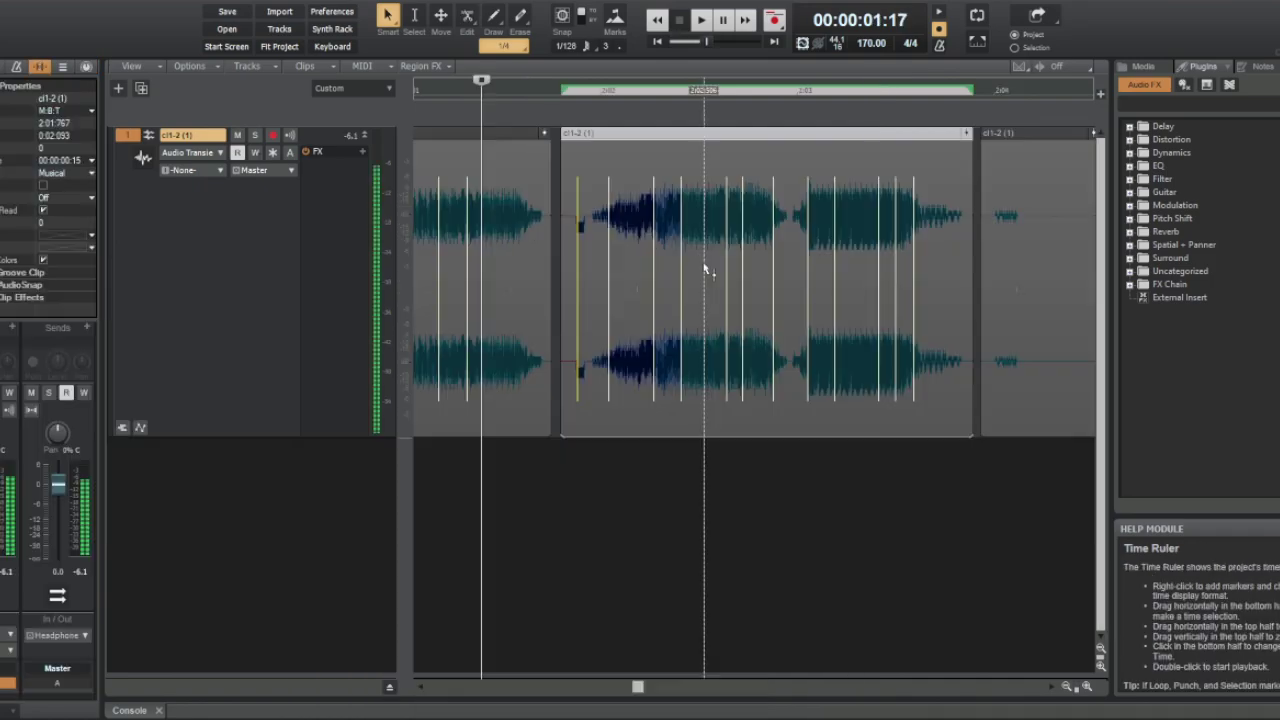
Select the group of transient markers in the middle of the cl1-2 (1) clip
mouse_move(638, 165)
mouse_down()
mouse_move(691, 191)
mouse_move(798, 409)
mouse_up()
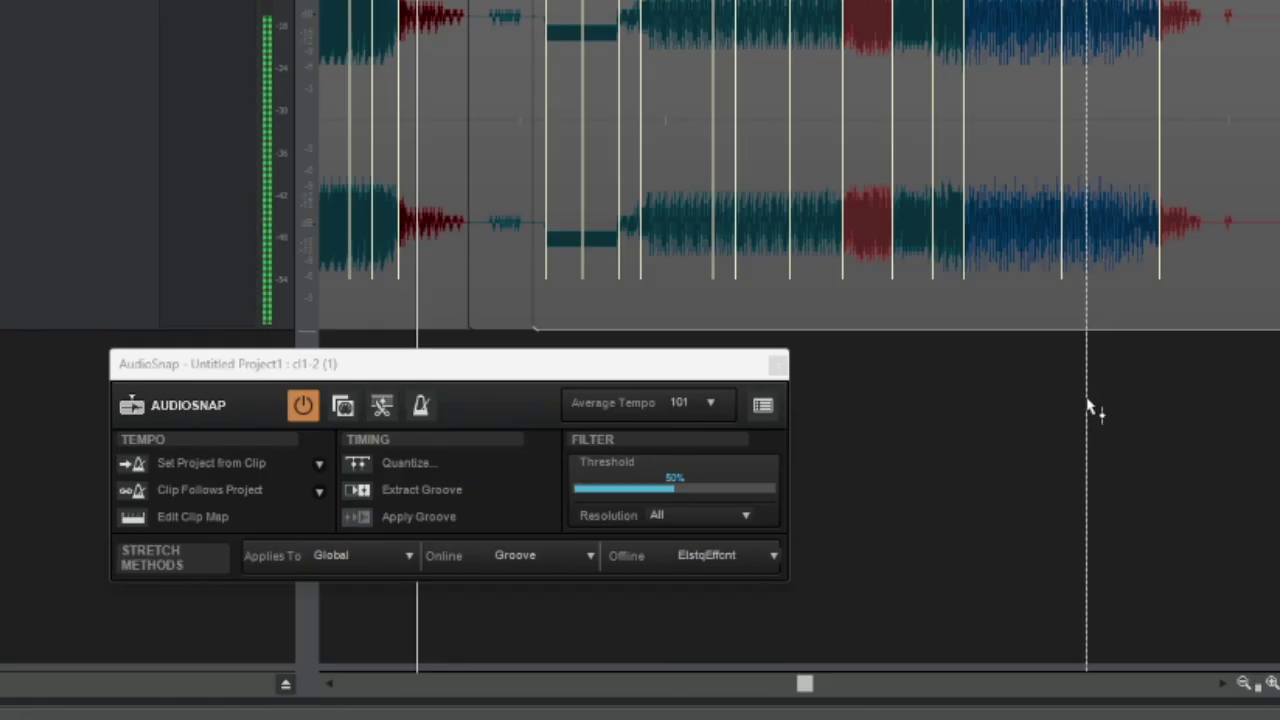
Set AudioSnap's online stretch method for the cl1-2 (1) clip to Percussion
click(560, 568)
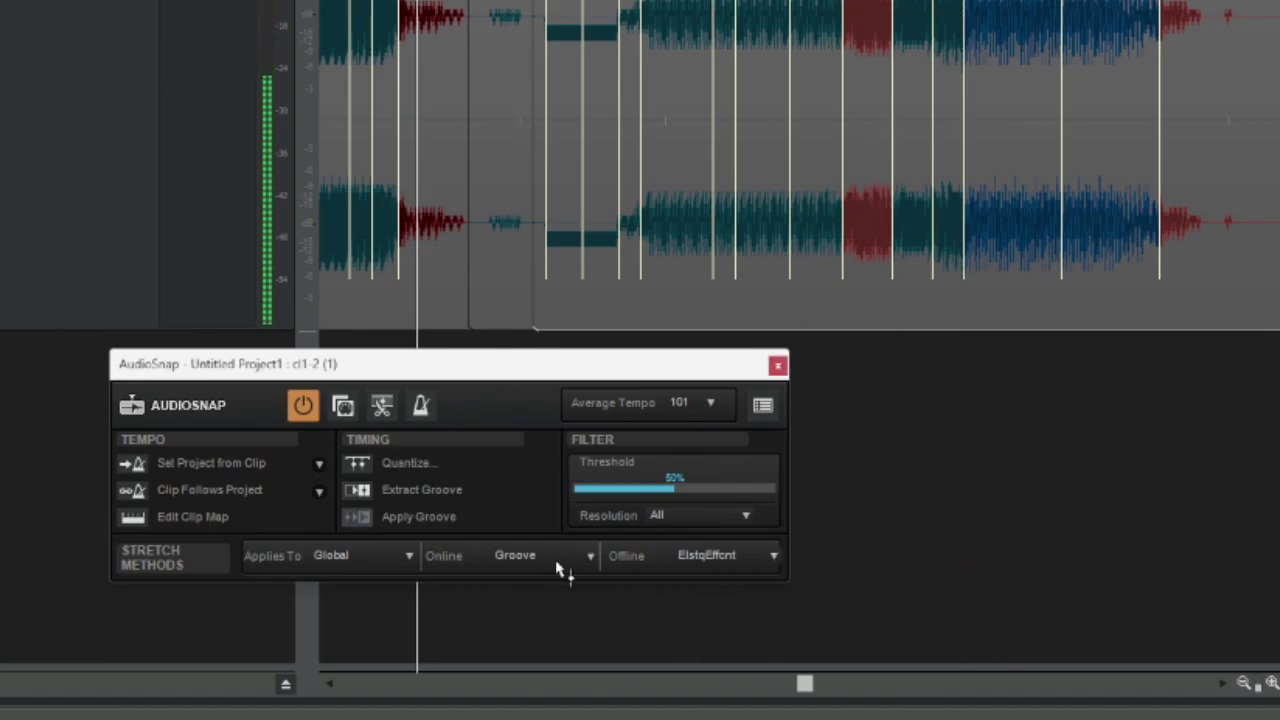
click(533, 578)
scroll(531, 570, down, 1)
drag(500, 374, 514, 420)
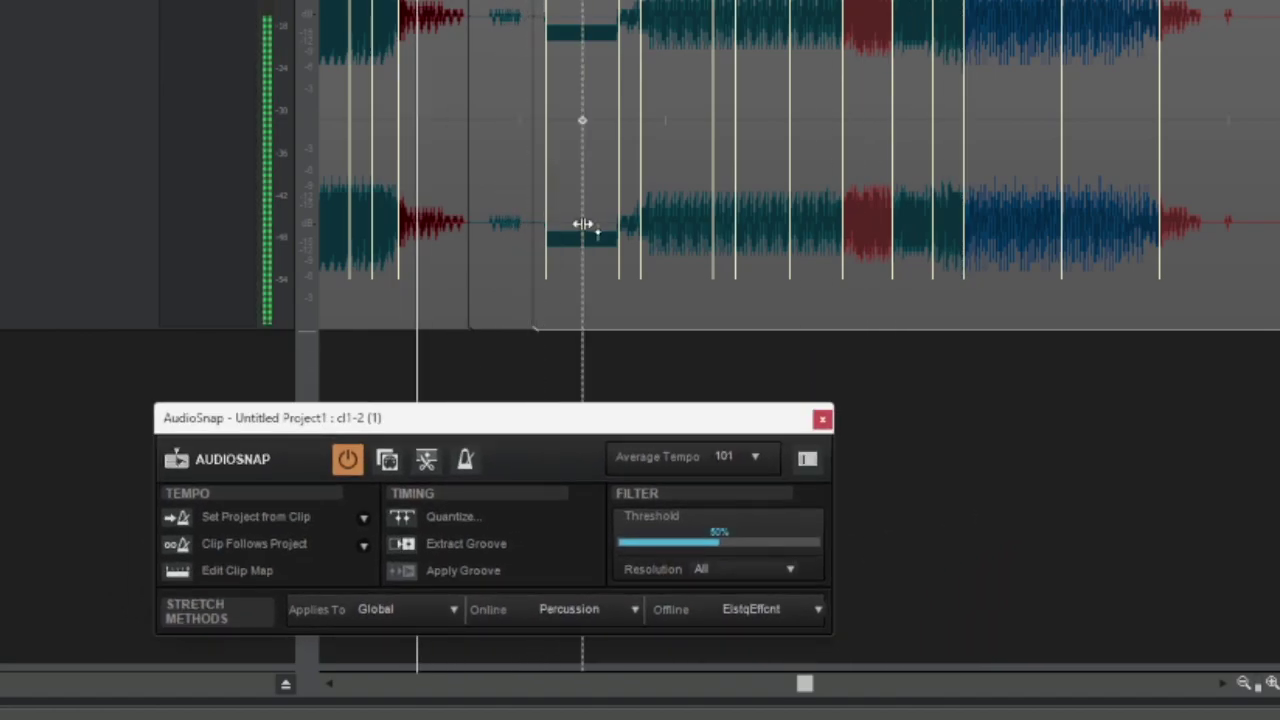
scroll(645, 395, right, 5)
click(580, 612)
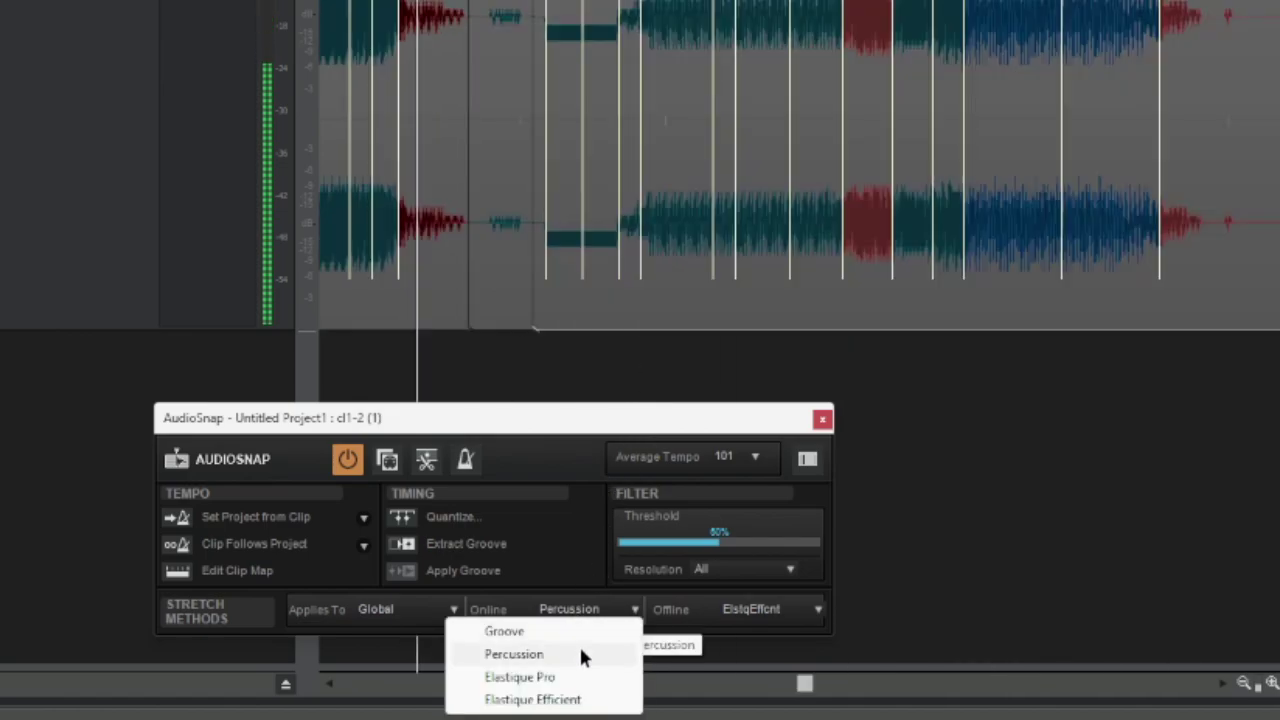
click(586, 657)
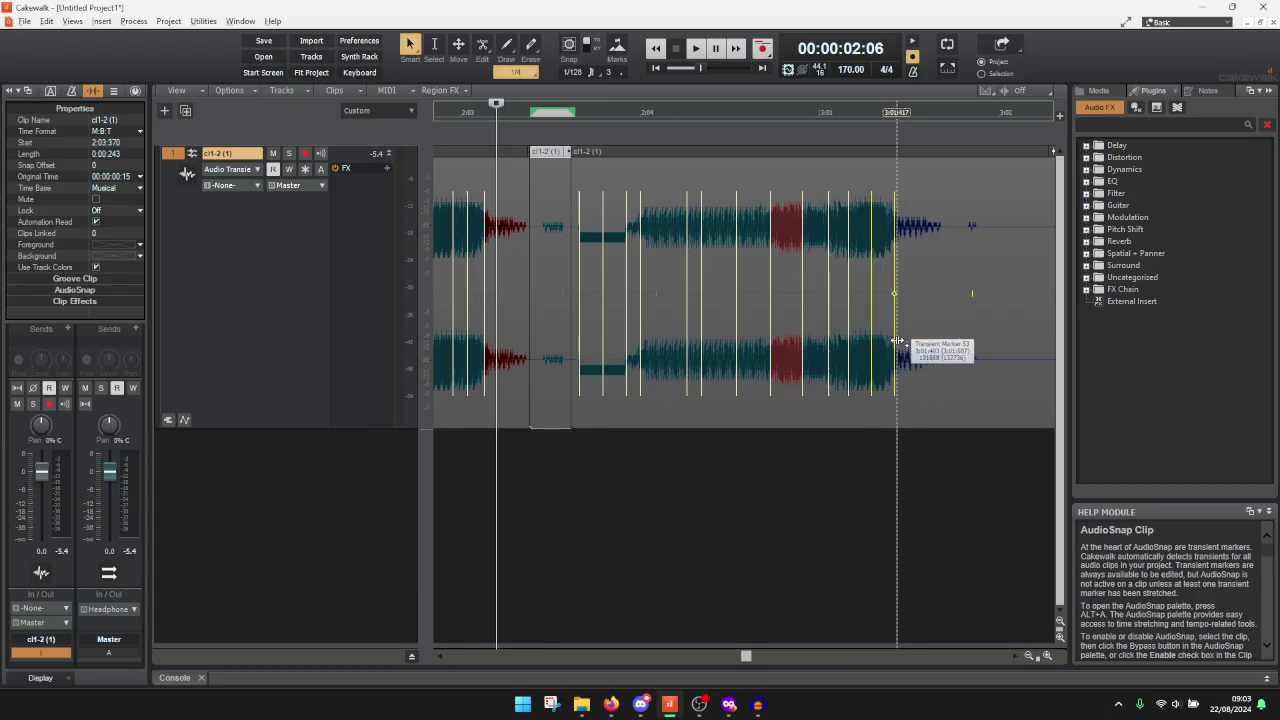
Shift the selected transient markers at the end of the sustained sound in the cl1-2 (1) clip later and play the result
drag(897, 342, 935, 350)
key(space)
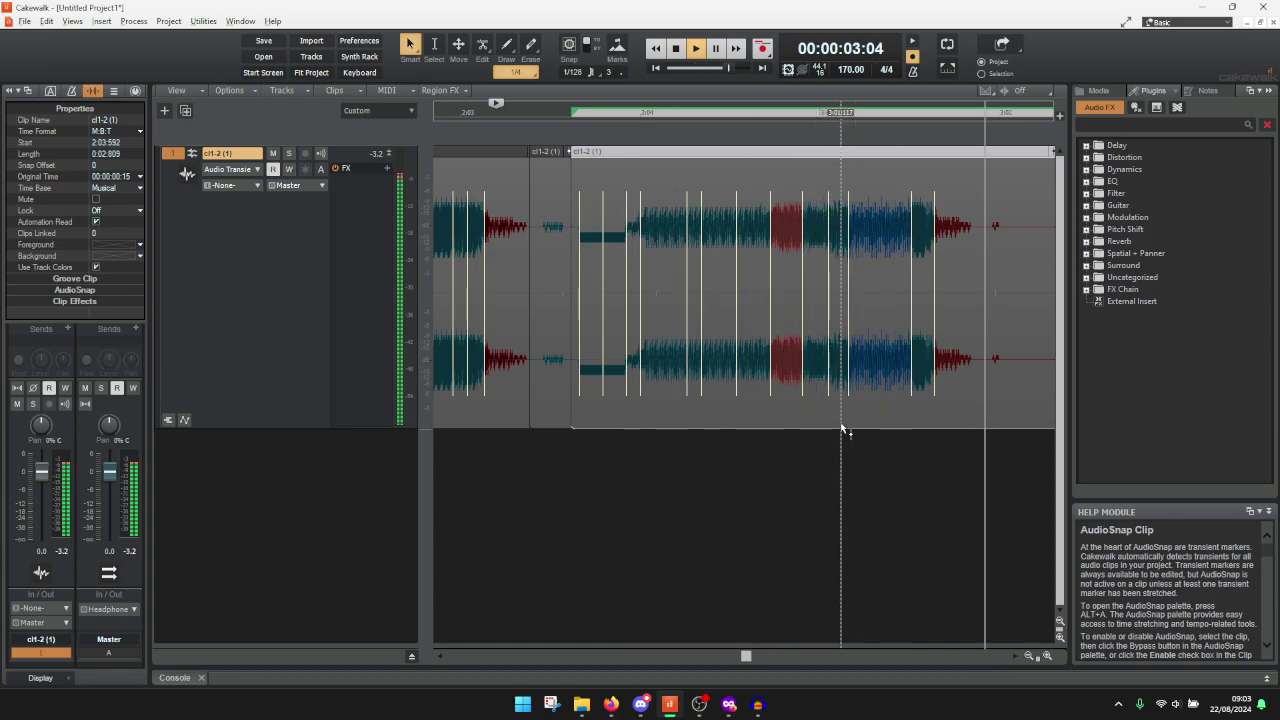
key(space)
drag(935, 214, 1040, 428)
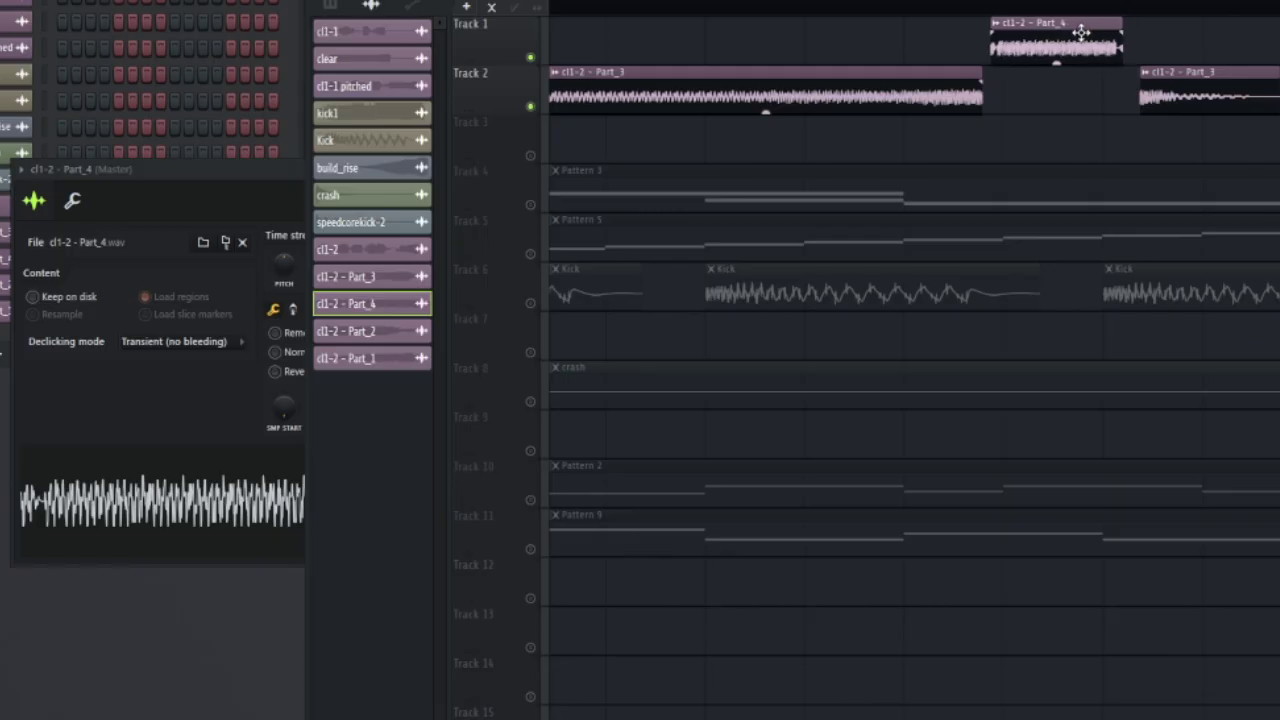
Switch to FL Studio, lengthen the cl1-2 - Part_4 clip with the time stretch multiplier in e3 mono mode, and trim its start
click(199, 172)
drag(329, 265, 330, 268)
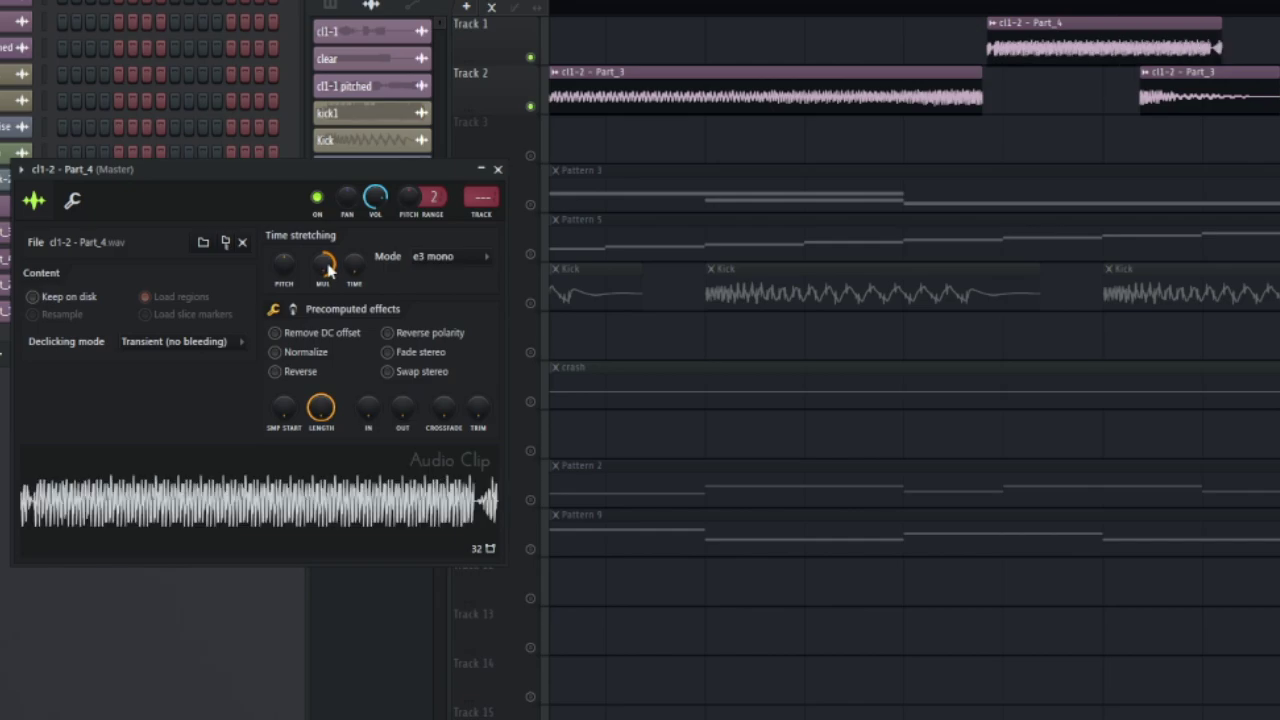
drag(988, 52, 996, 57)
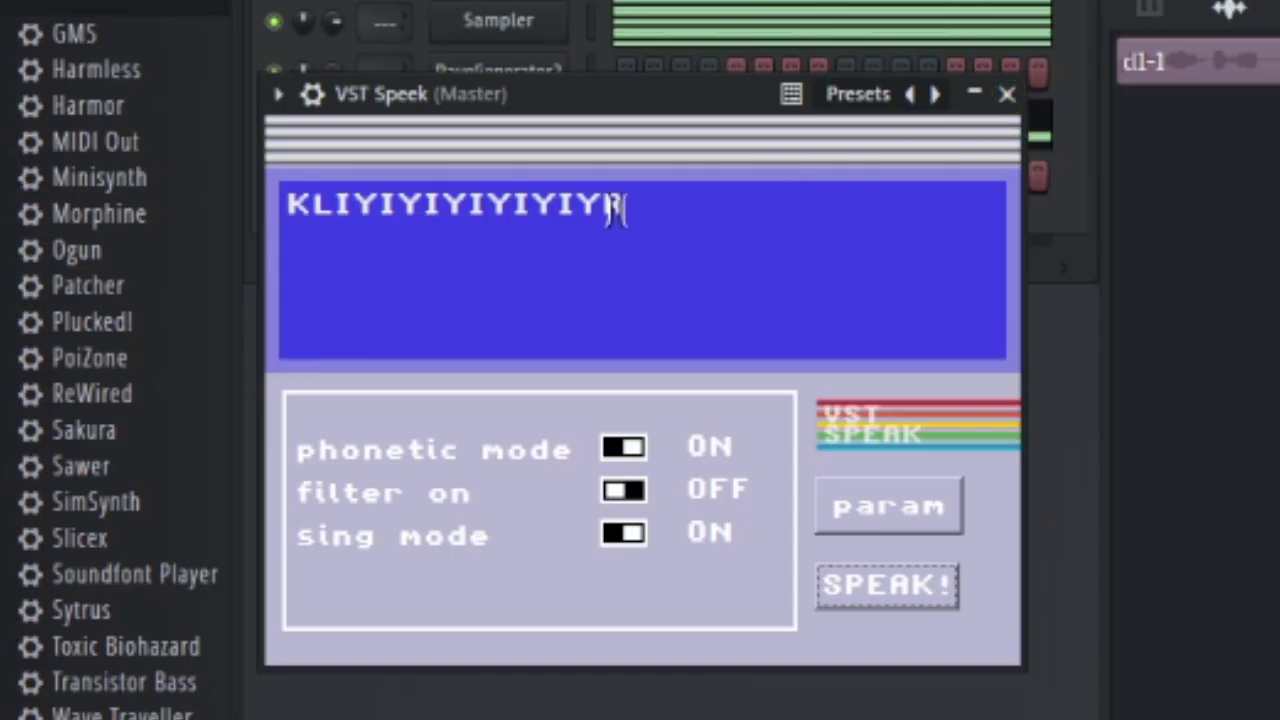
Extend the phonetic text in VST Speek by repeating IY before the final R
click(605, 205)
text(IYIYR)
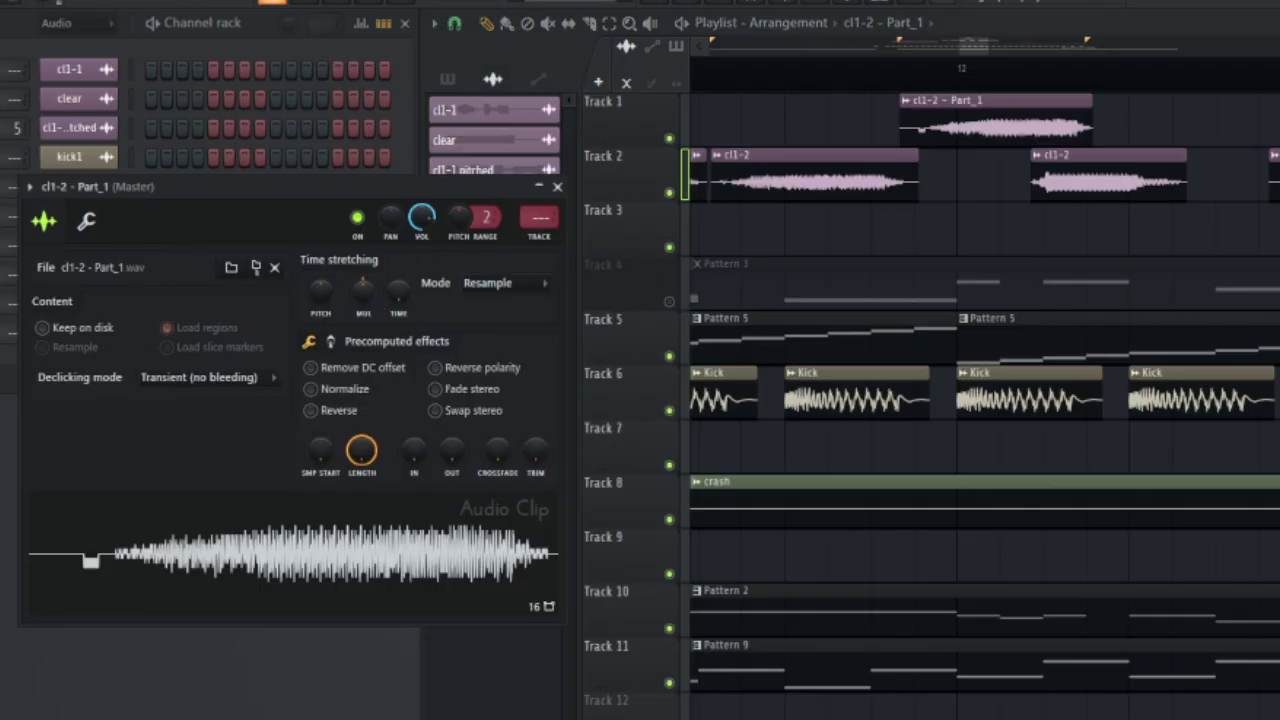
Fit the cl1-2 - Part_1 clip into the gap between the cl1-2 clips on Track 2
drag(1090, 120, 996, 195)
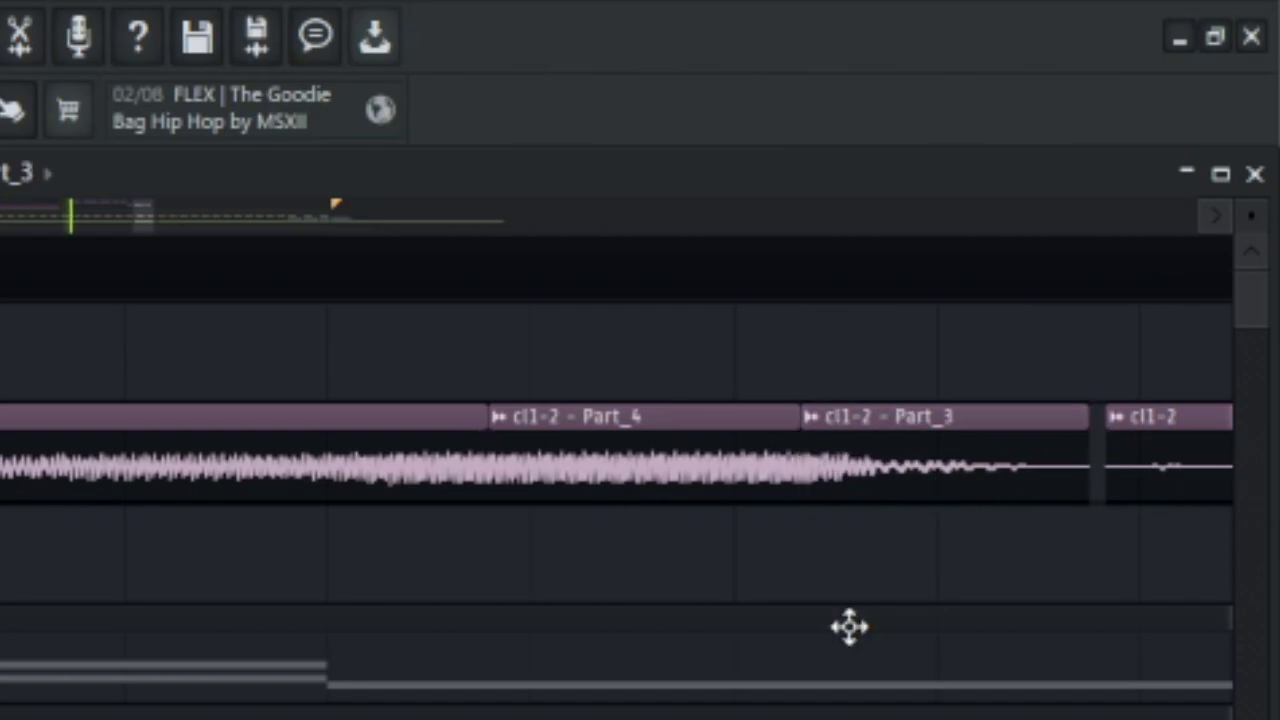
Play the reassembled cl1-2 clips on Track 2 and examine the joins around Part_4
scroll(849, 627, down, 3)
scroll(114, 314, down, 3)
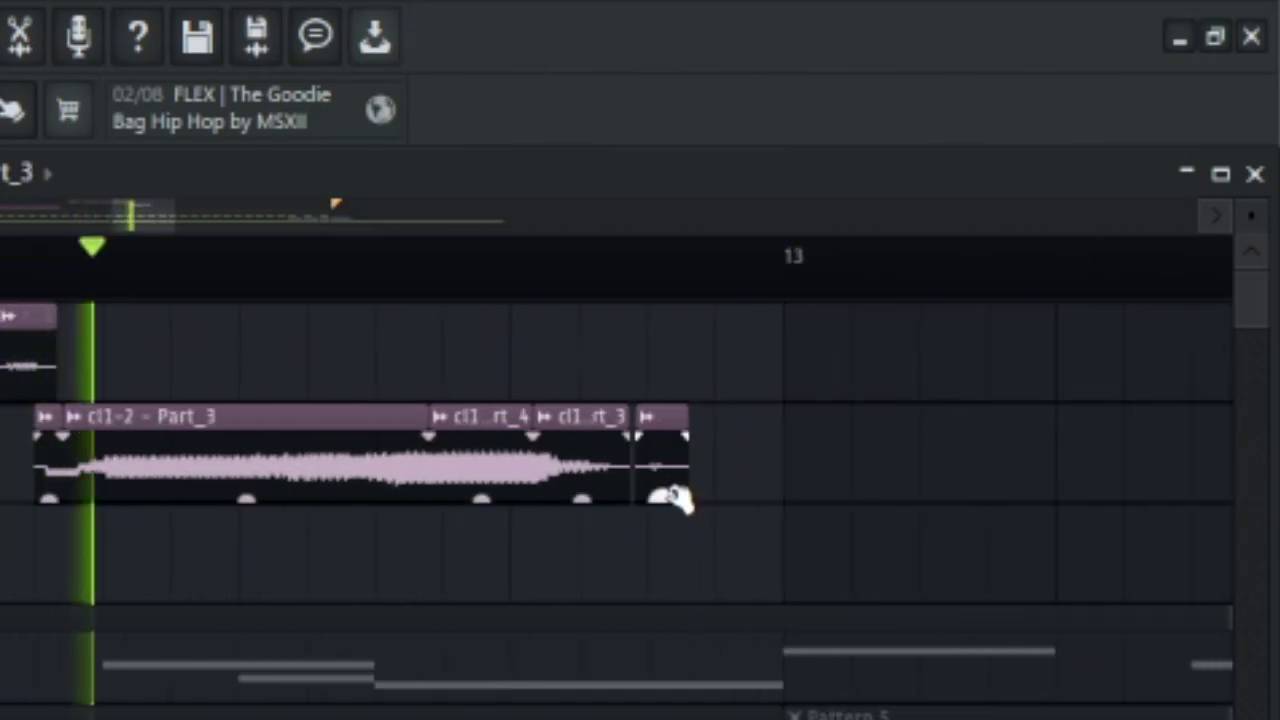
key(space)
scroll(540, 572, up, 2)
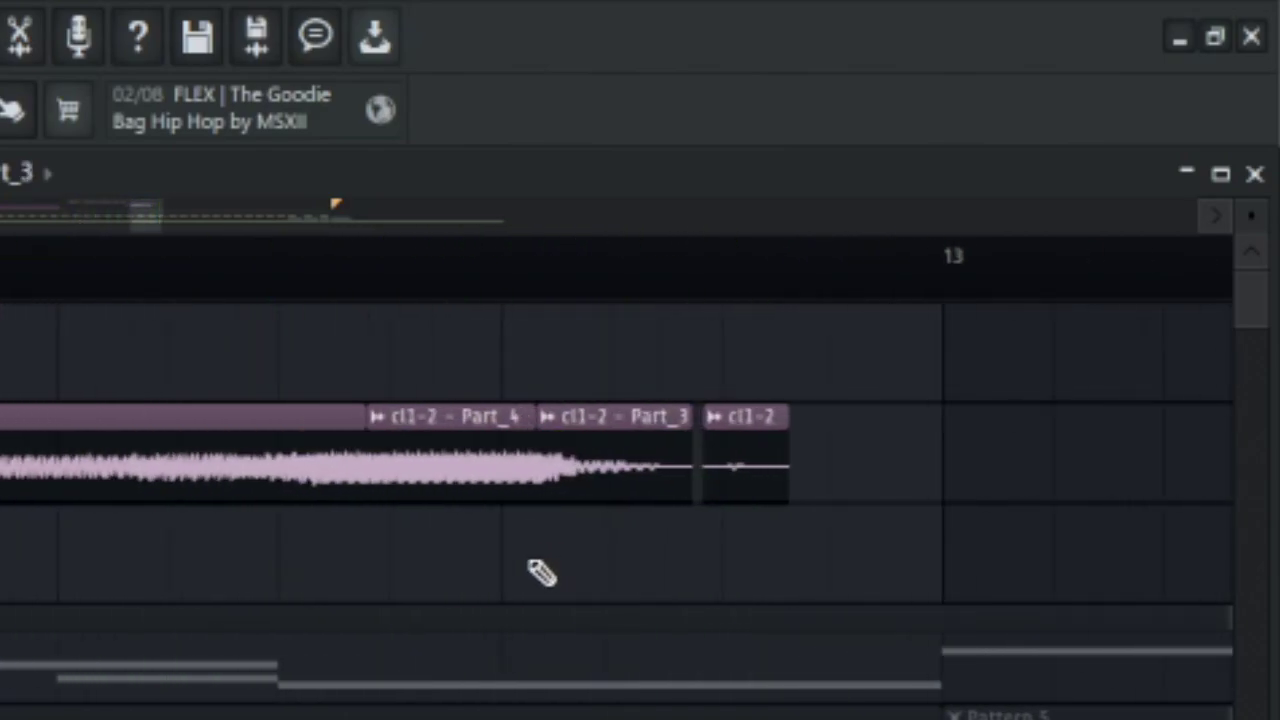
scroll(540, 572, up, 2)
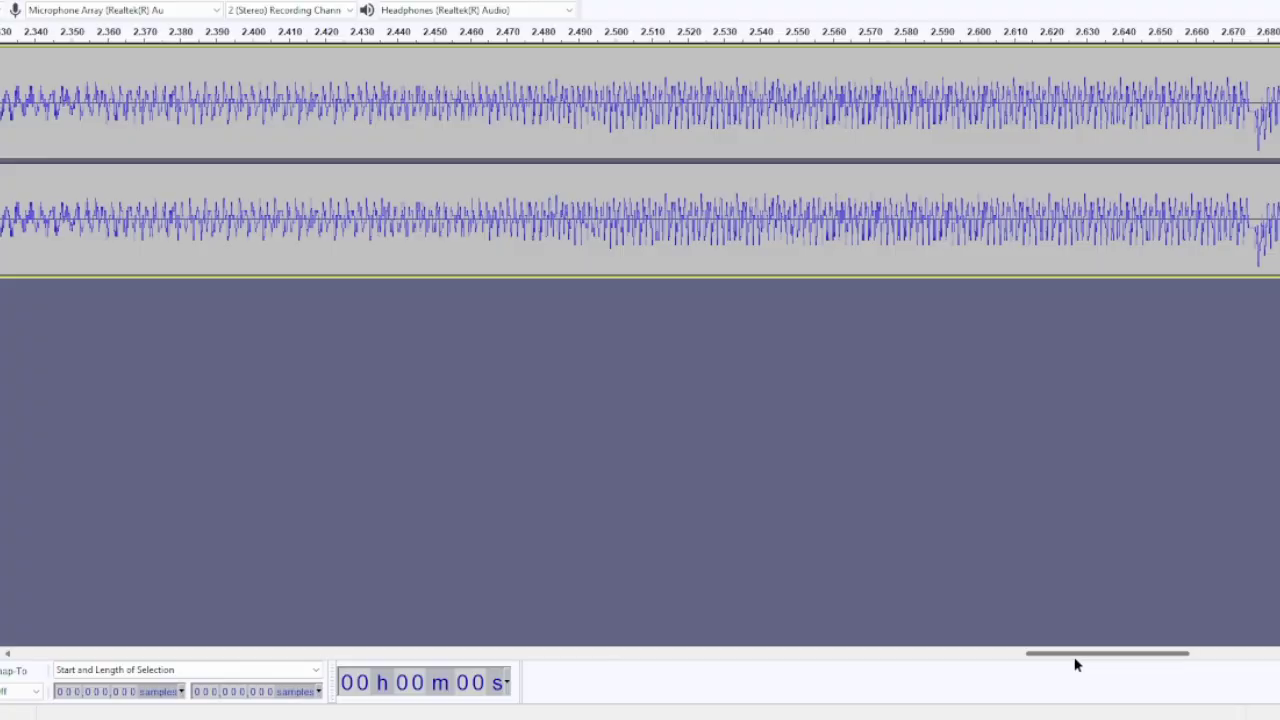
Switch to Audacity, locate the glitch near 2.68 s, and set the selection display to Start and Length of Selection in samples
drag(1074, 663, 1131, 663)
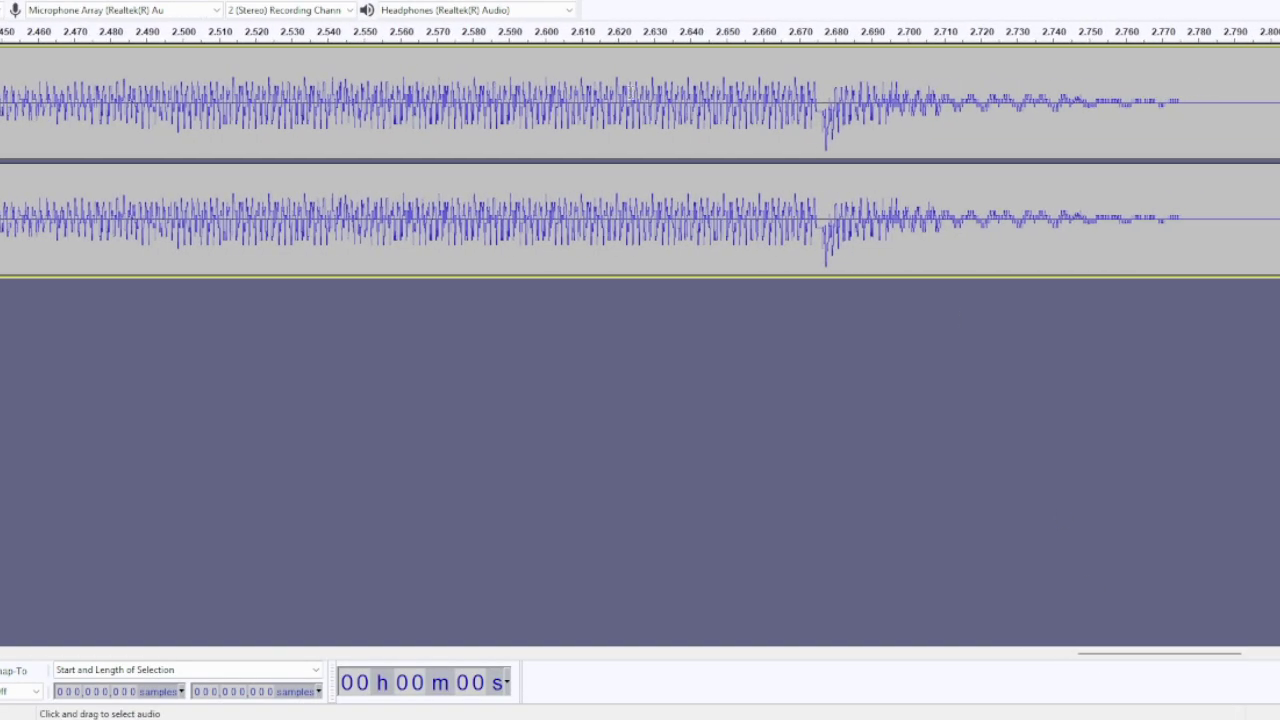
scroll(865, 151, up, 2)
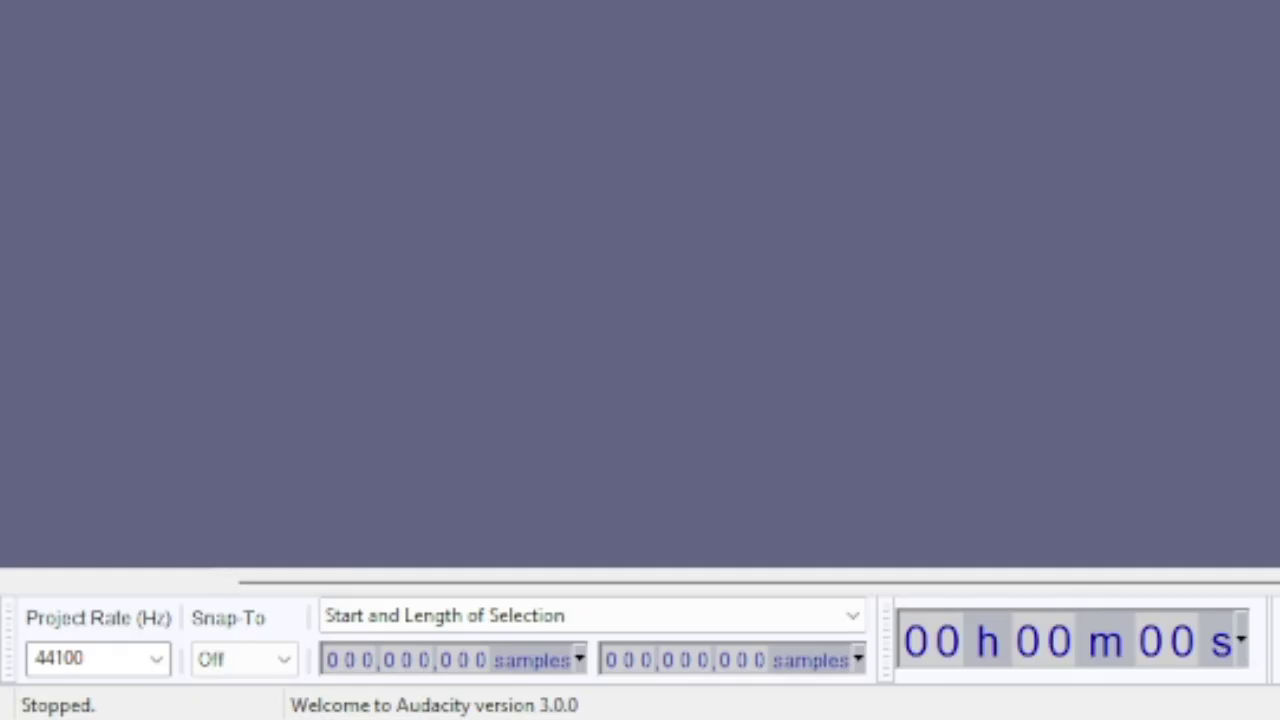
click(812, 618)
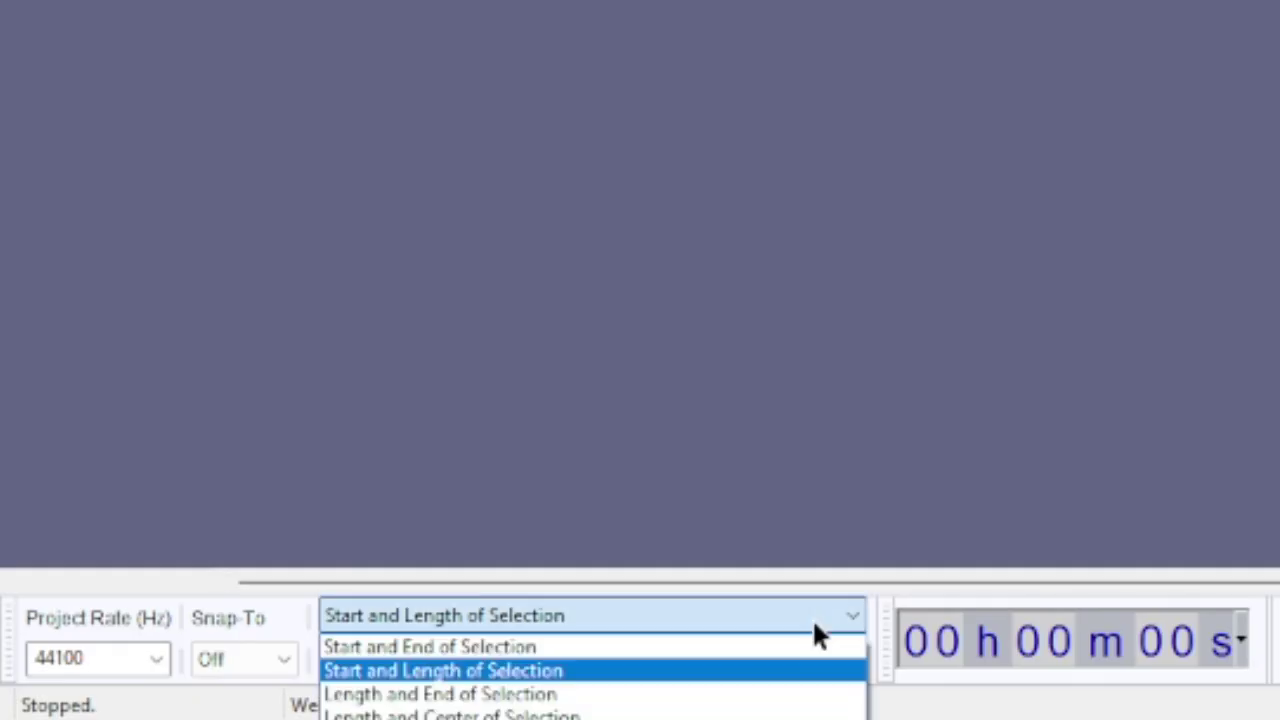
click(448, 672)
click(580, 660)
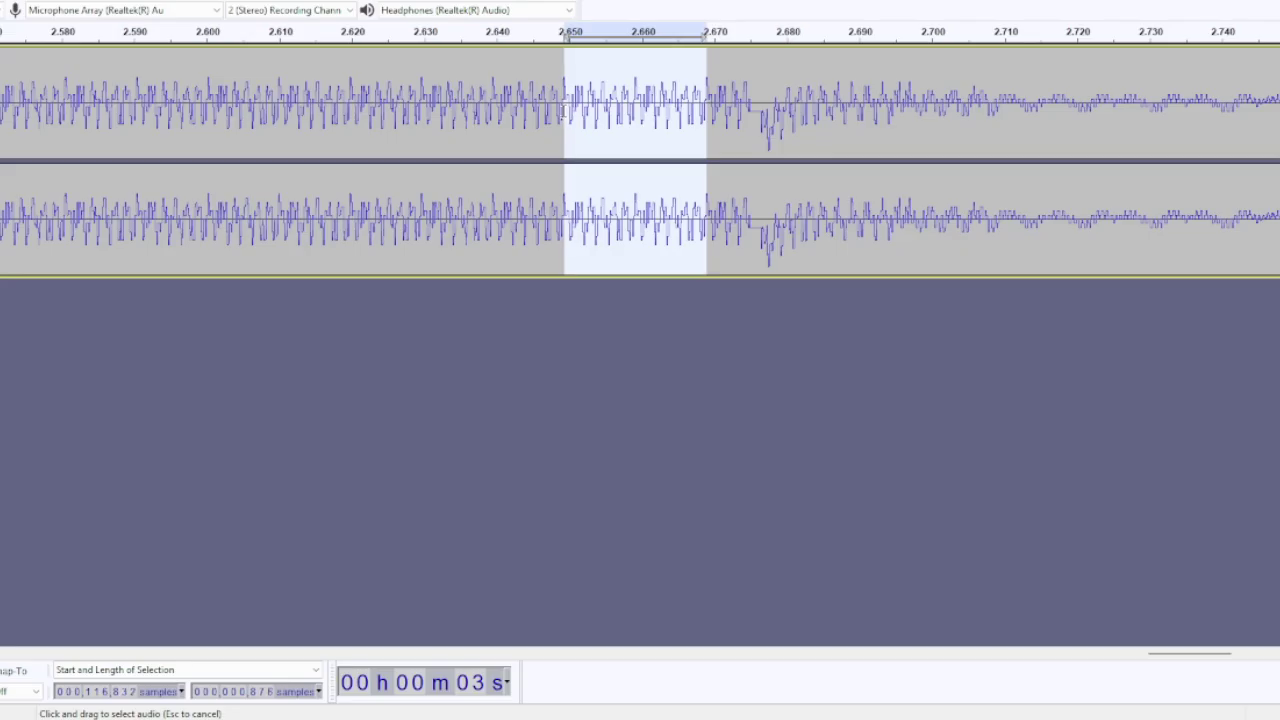
Select a clean repeating waveform section just before the glitch, aligning both ends to matching peaks for a length of 868 samples
ctrl+scroll(574, 112, up, 6)
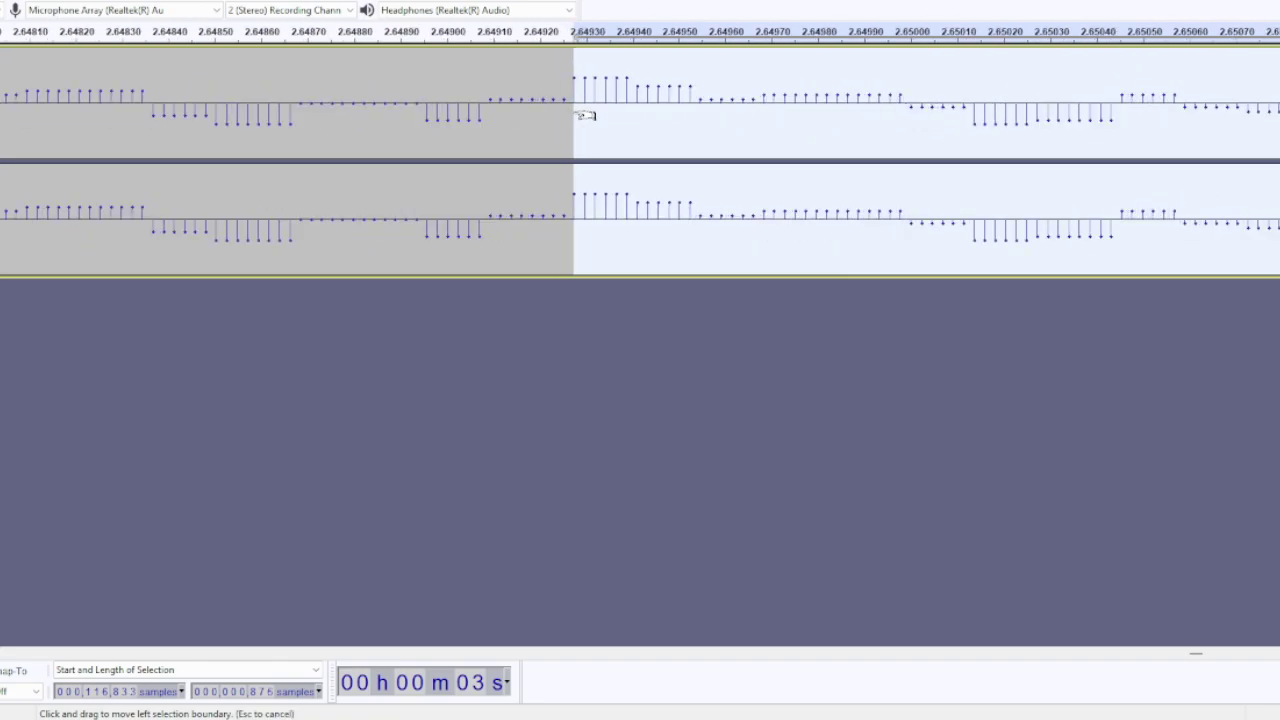
ctrl+scroll(514, 123, down, 4)
ctrl+scroll(1076, 128, up, 5)
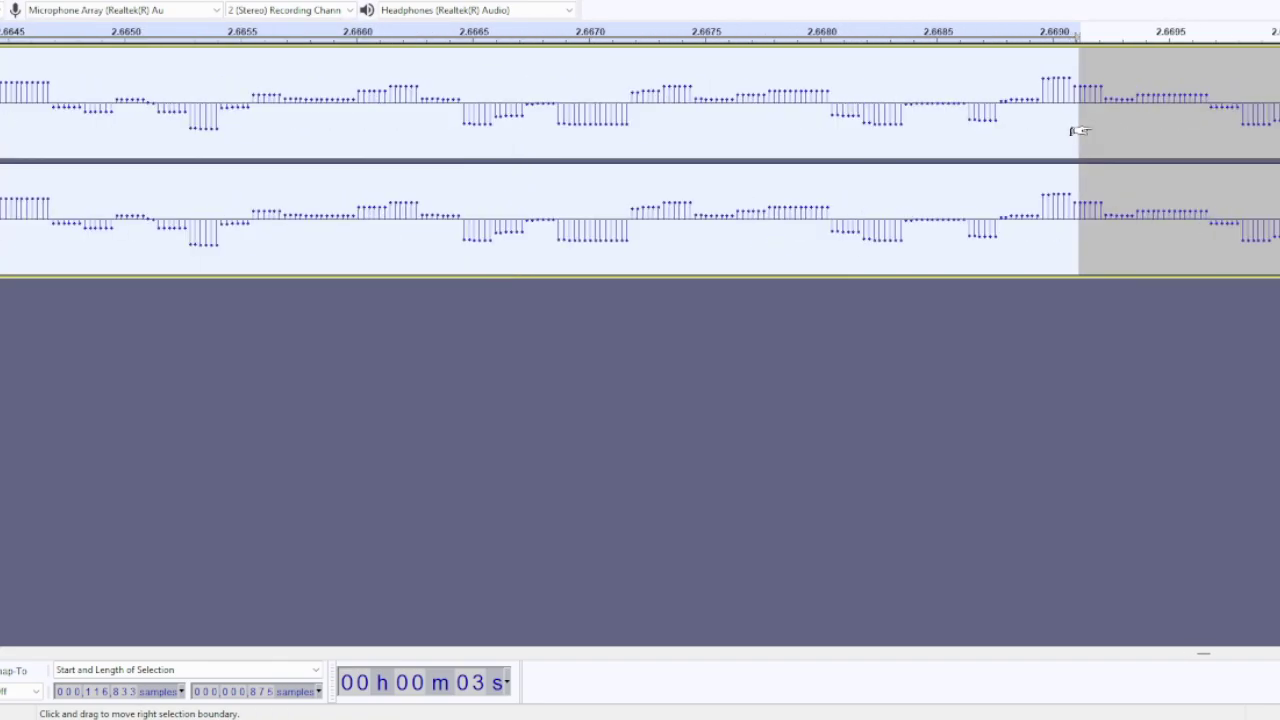
drag(1067, 127, 1035, 125)
ctrl+scroll(892, 124, down, 5)
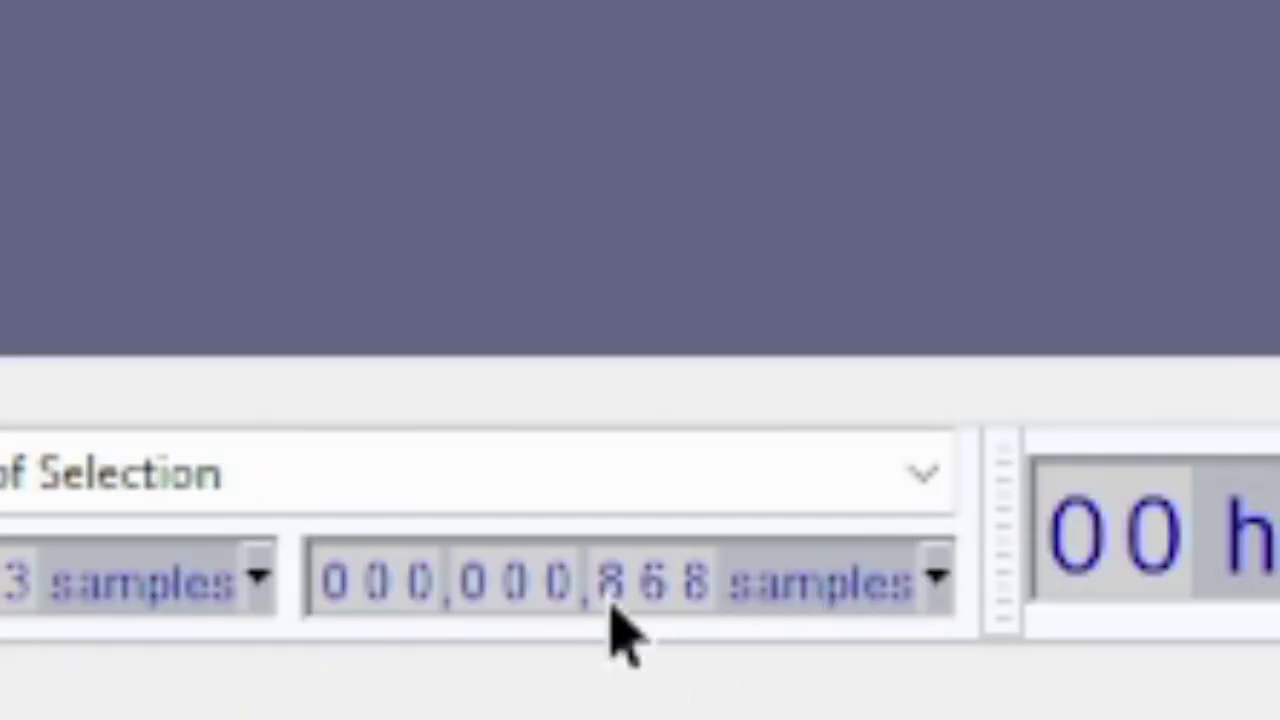
ctrl+scroll(772, 220, up, 2)
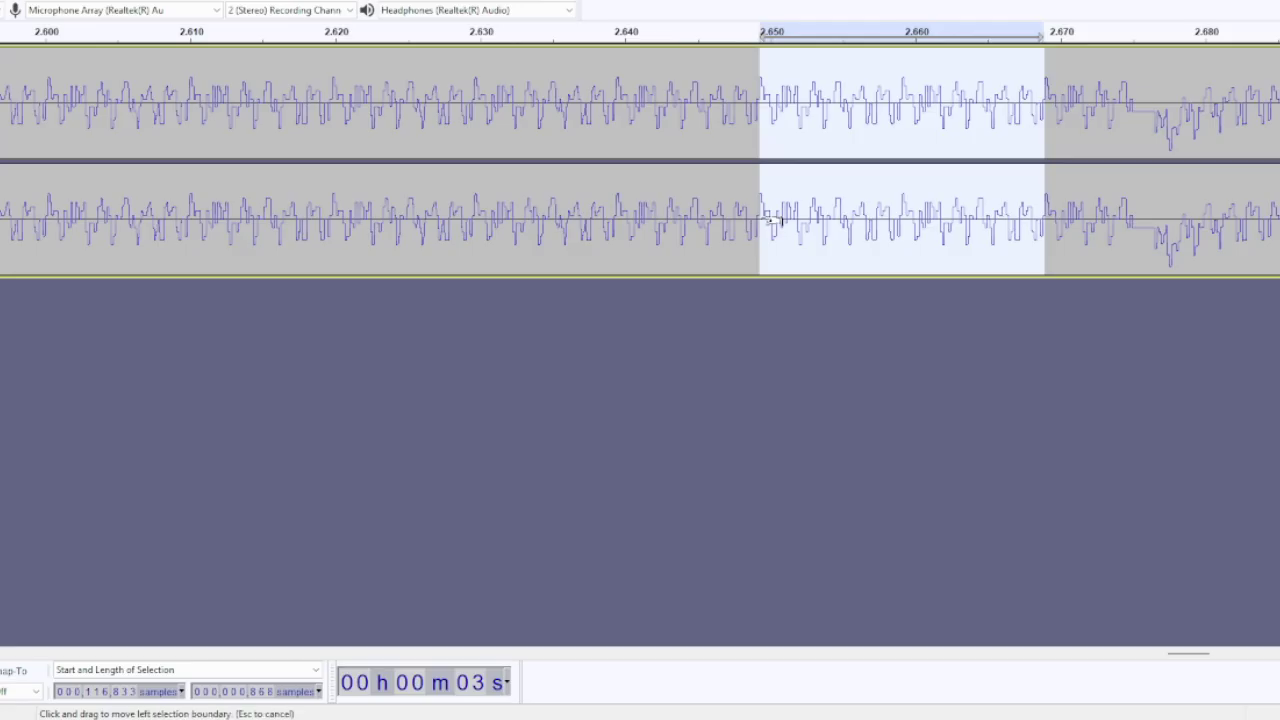
Copy the clean section, select 868 samples from its end across the glitch, and paste the copy over them
drag(772, 220, 1240, 230)
click(254, 692)
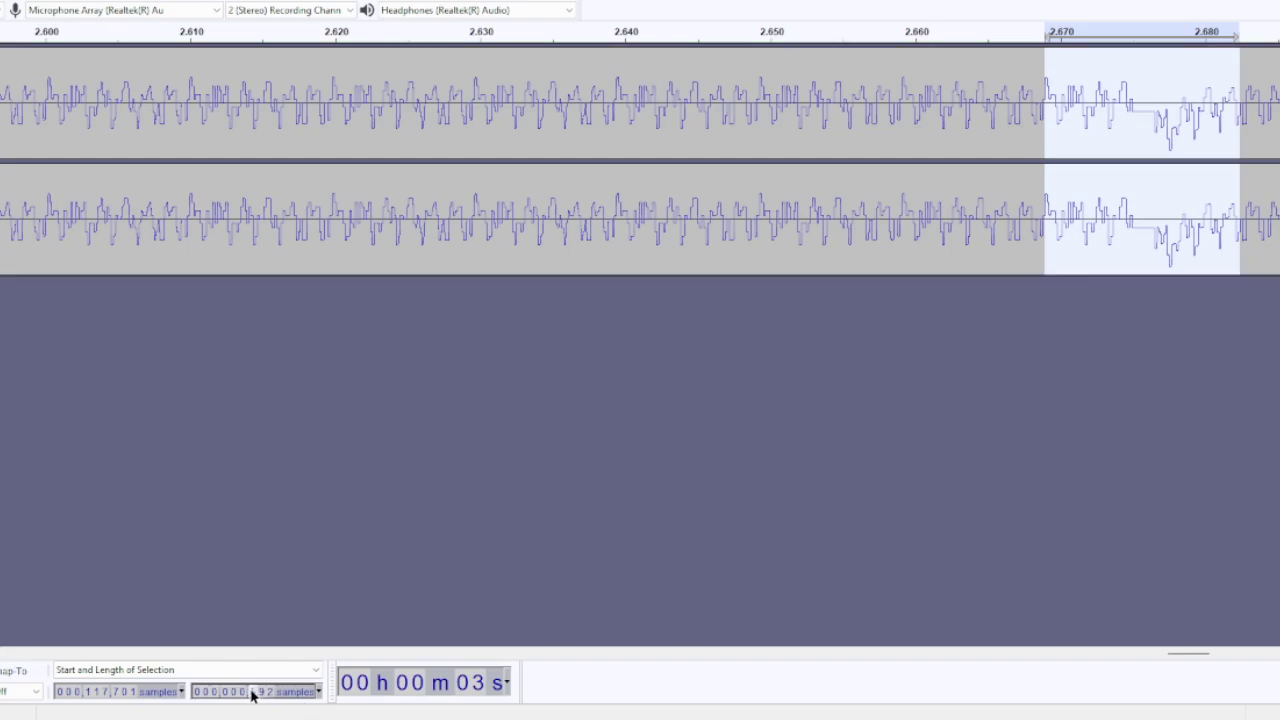
scroll(254, 692, up, 1)
ctrl+scroll(1000, 372, down, 3)
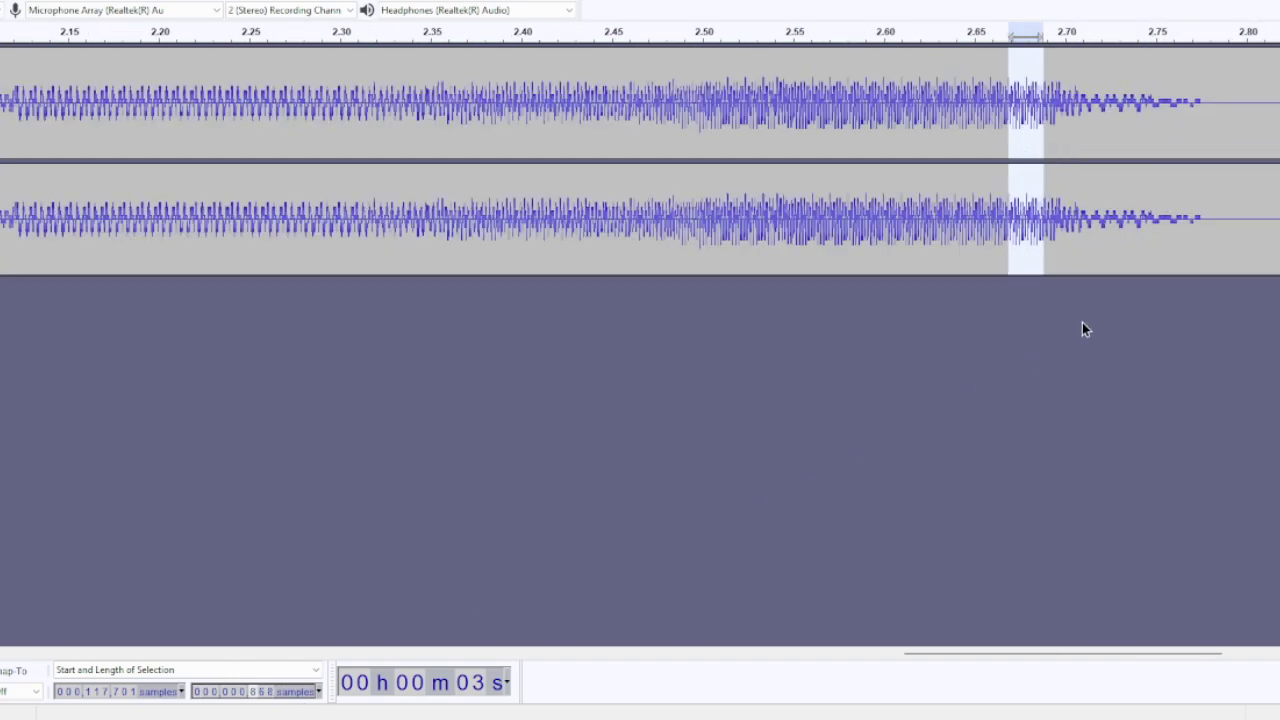
click(1099, 243)
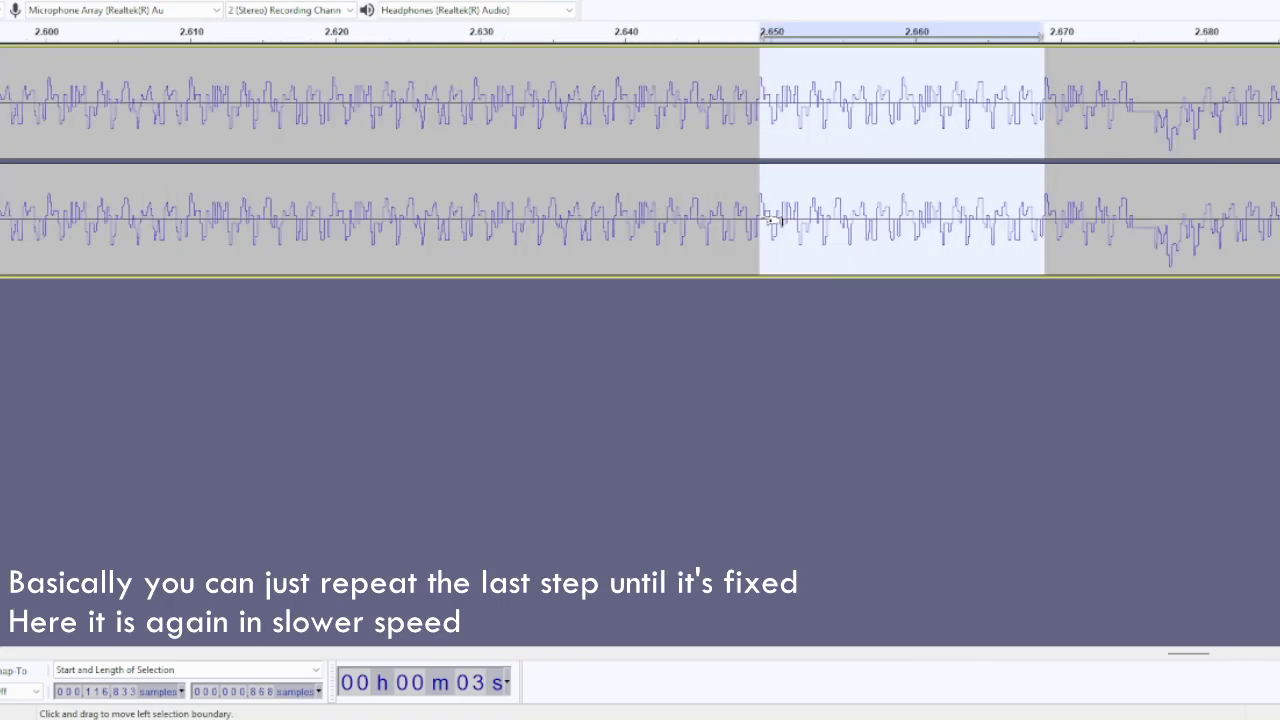
Repeat the glitch repair by selecting 868 samples starting at sample 117,701 and replacing them with the copied clean section
drag(772, 220, 1238, 220)
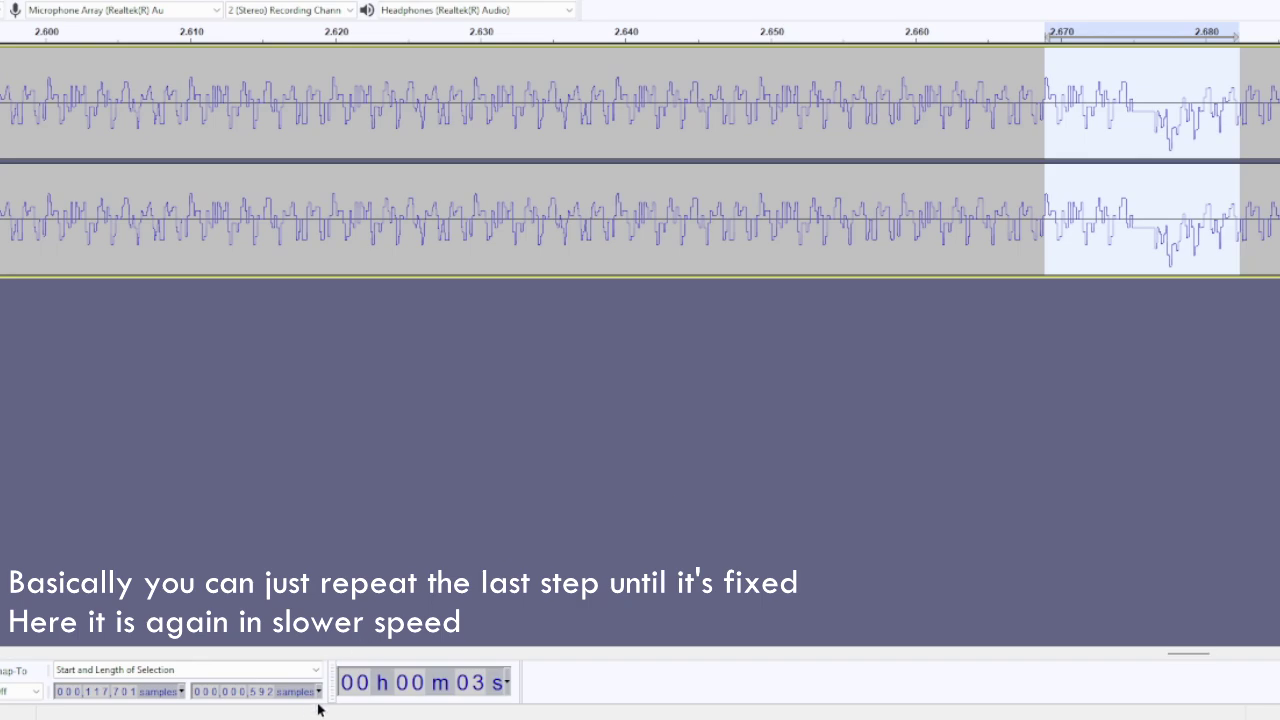
click(252, 692)
text(768)
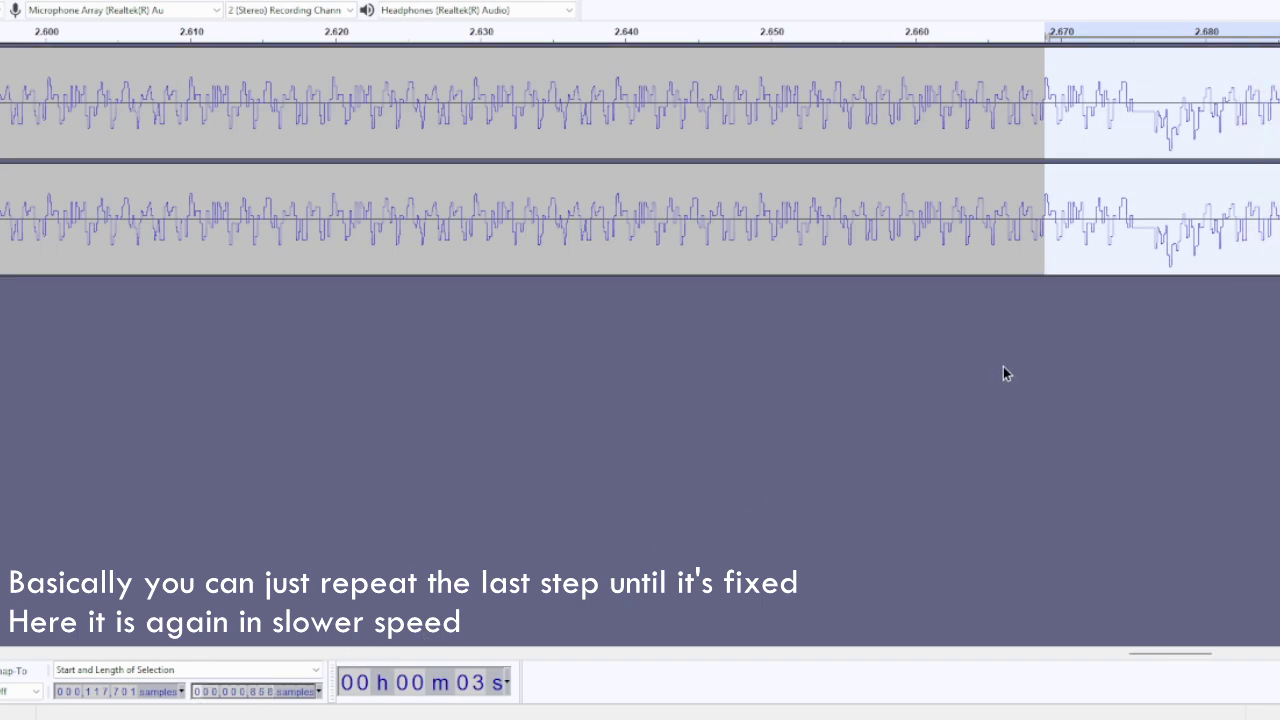
ctrl+scroll(1003, 366, down, 3)
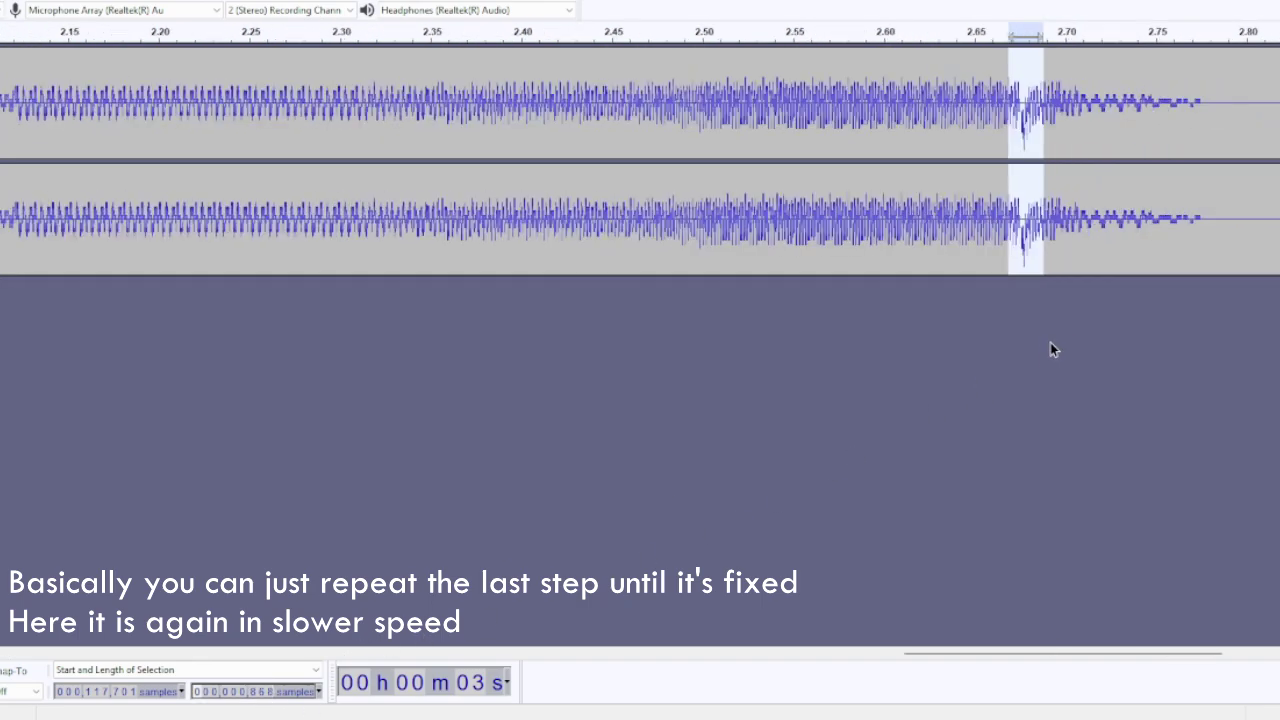
click(1097, 242)
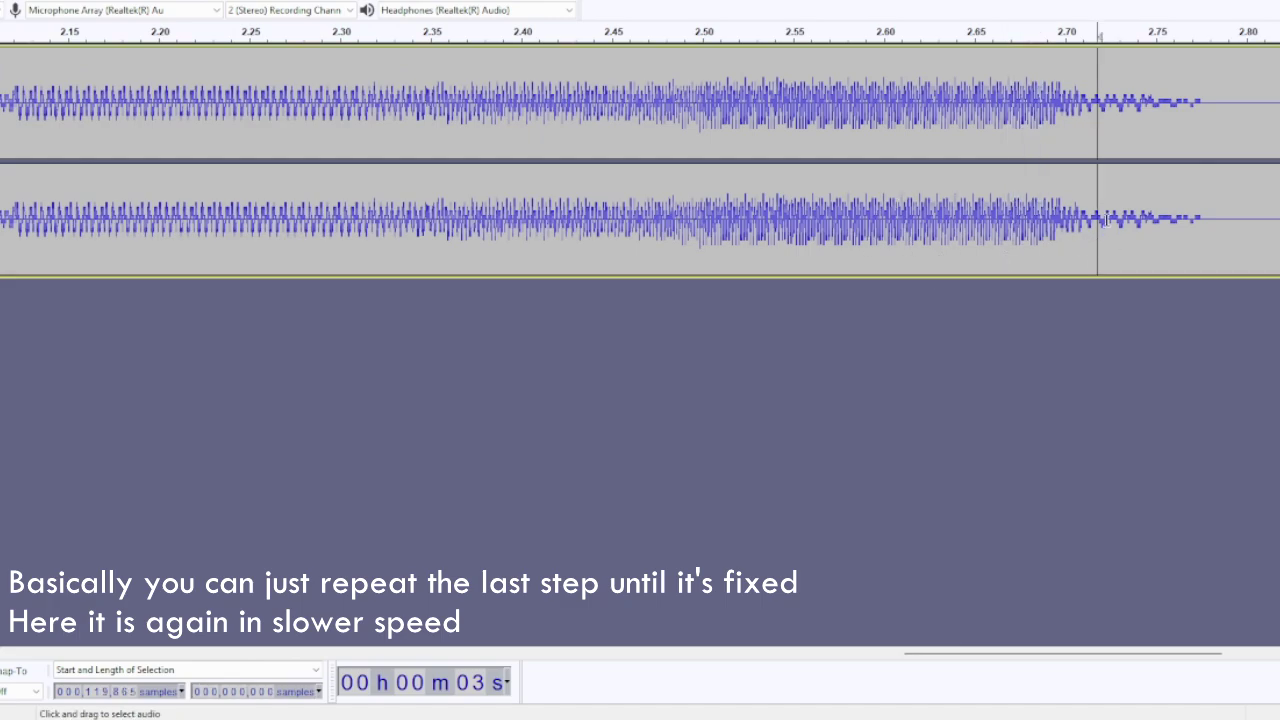
ctrl+scroll(1098, 222, down, 2)
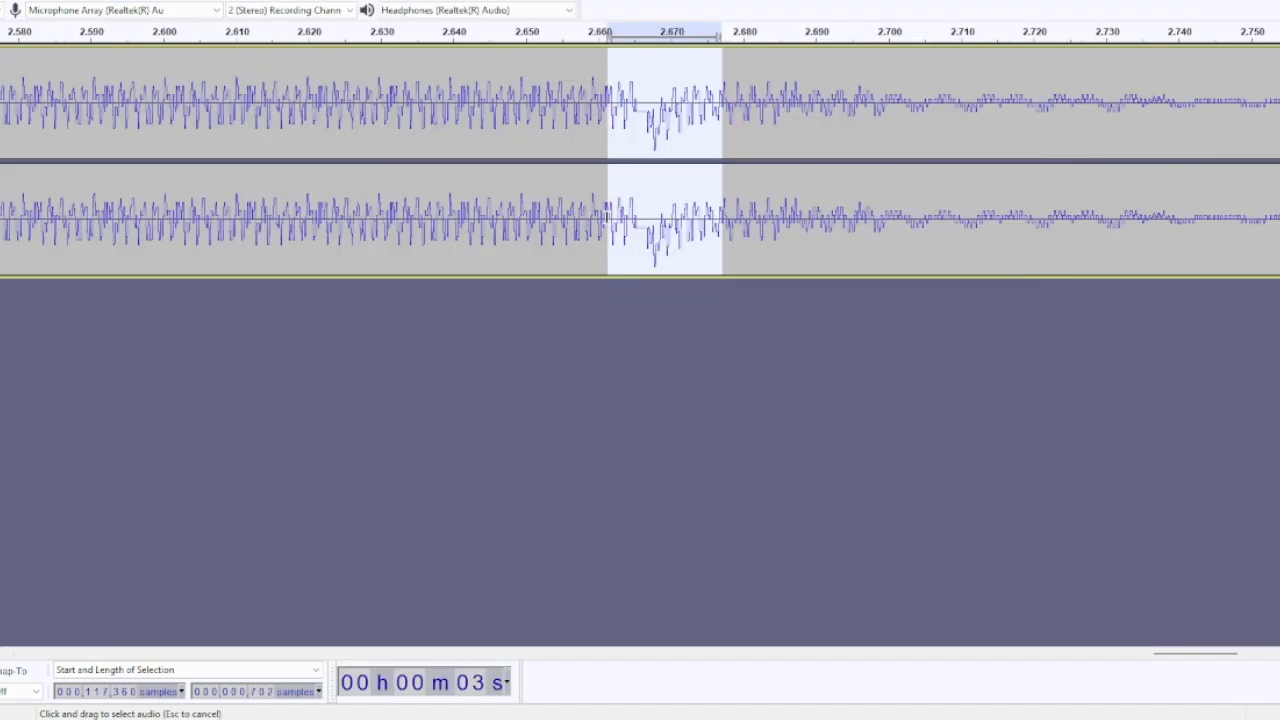
Extend the selection around the glitch to a matching waveform peak, about 787 samples long, and delete it
drag(606, 216, 593, 216)
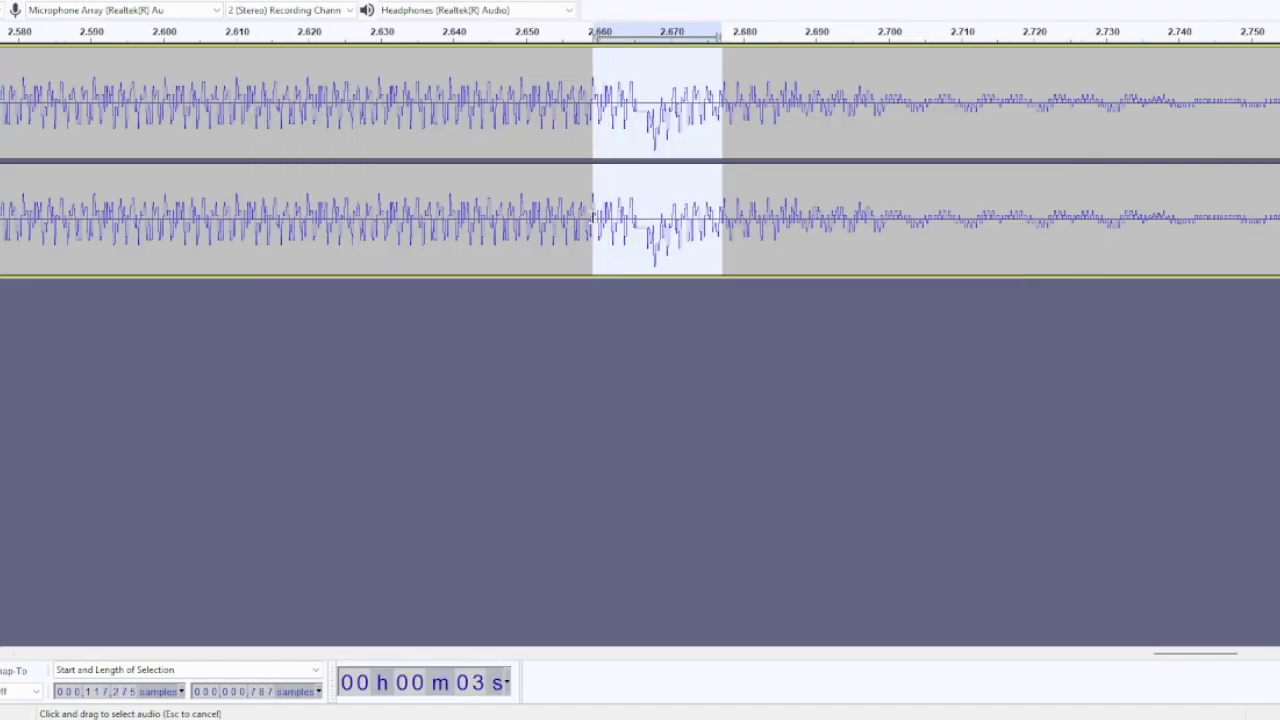
click(758, 215)
ctrl+scroll(849, 308, down, 3)
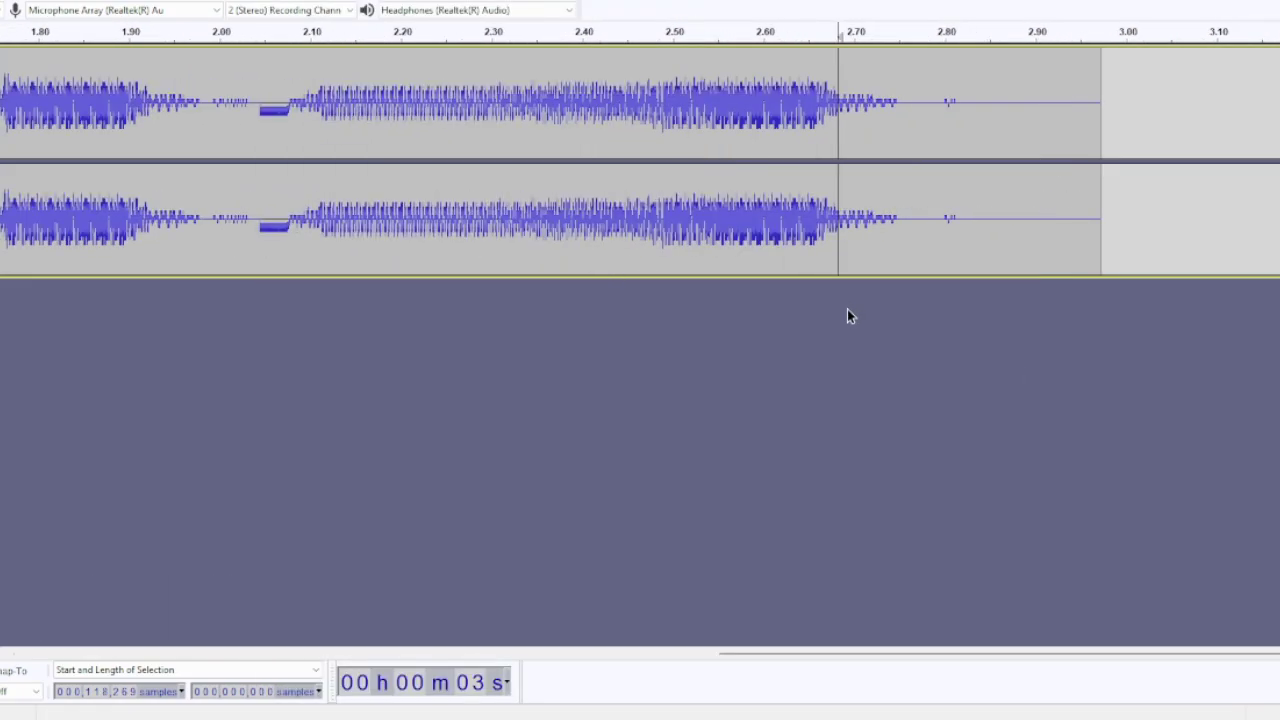
click(1077, 220)
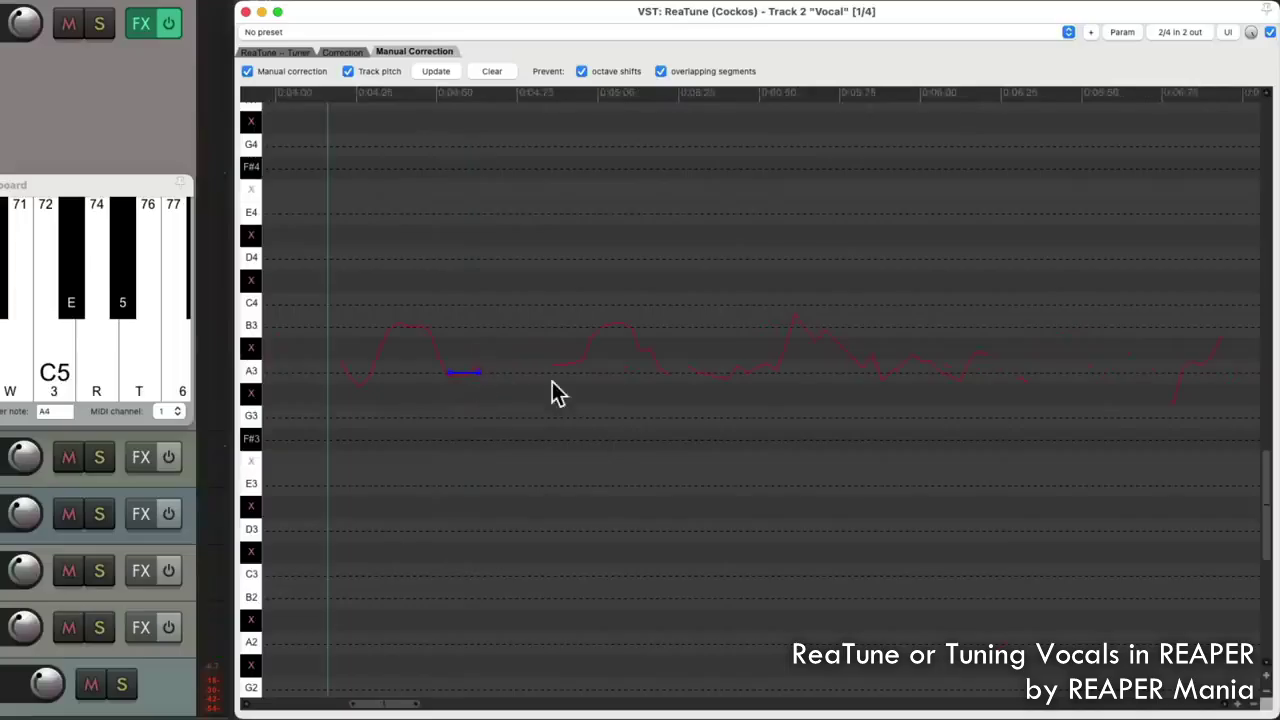
In ReaTune's manual correction view, draw a short pitch segment near B3 over the second pitch peak
drag(600, 332, 638, 329)
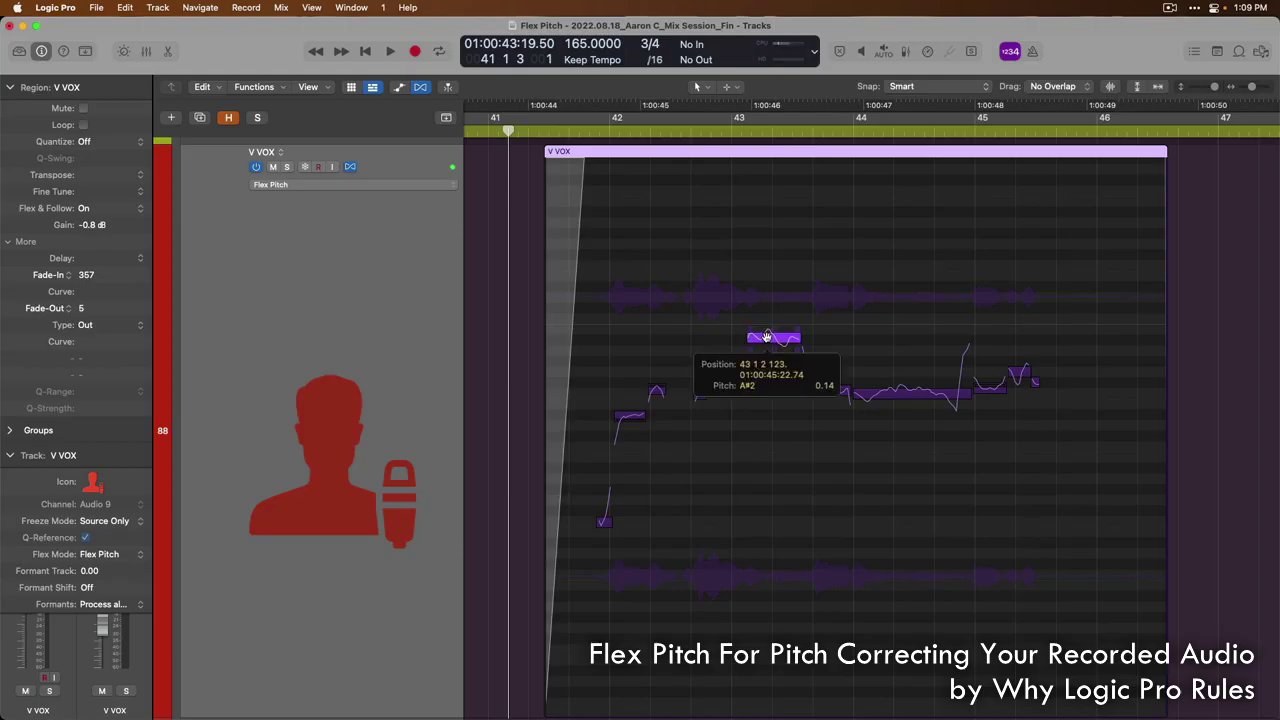
In Logic Pro's Flex Pitch view, raise the pitch of the V VOX note just after bar 43
drag(766, 336, 768, 308)
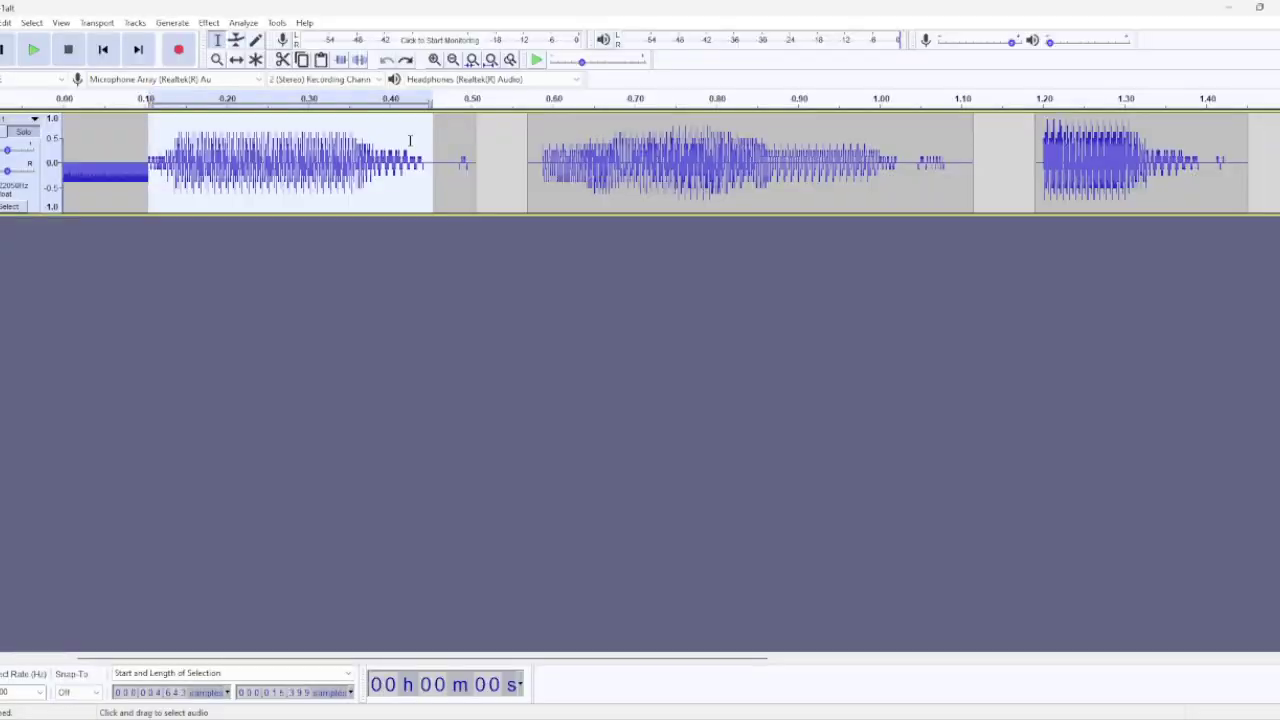
In Audacity, raise the pitch of the selected first word by 7 semitones with high quality stretching enabled
click(210, 22)
click(271, 120)
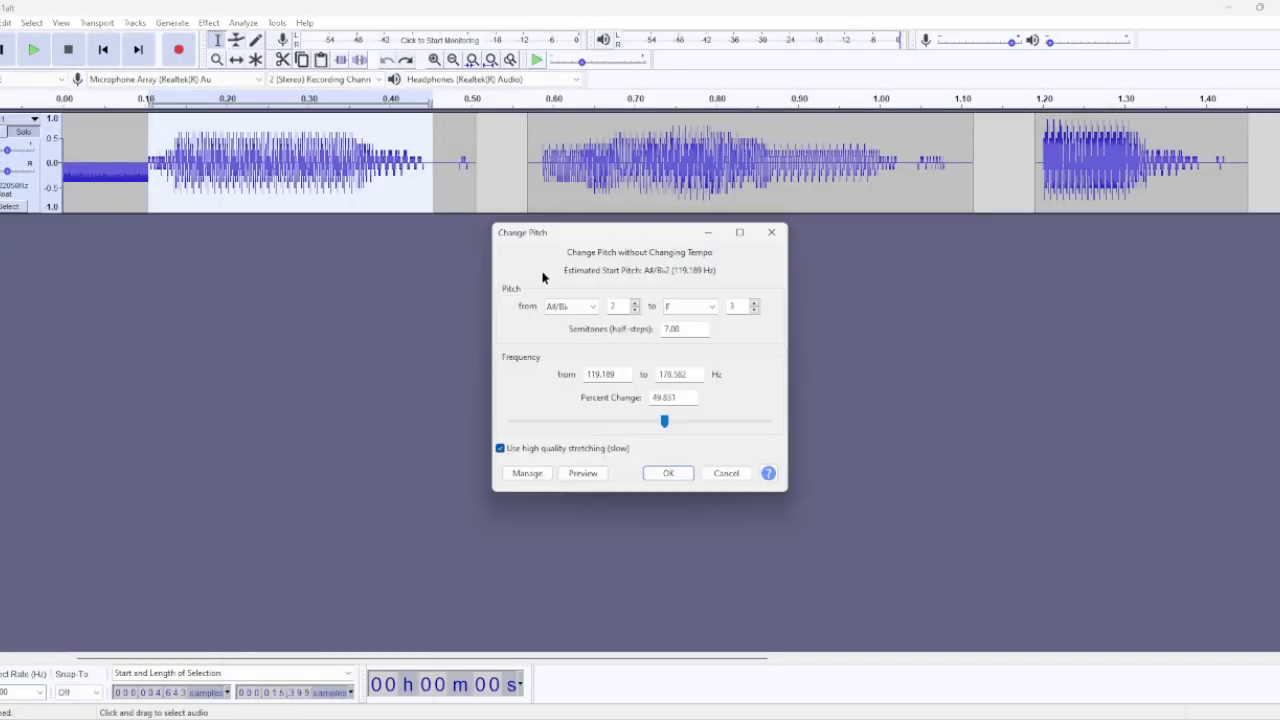
click(691, 473)
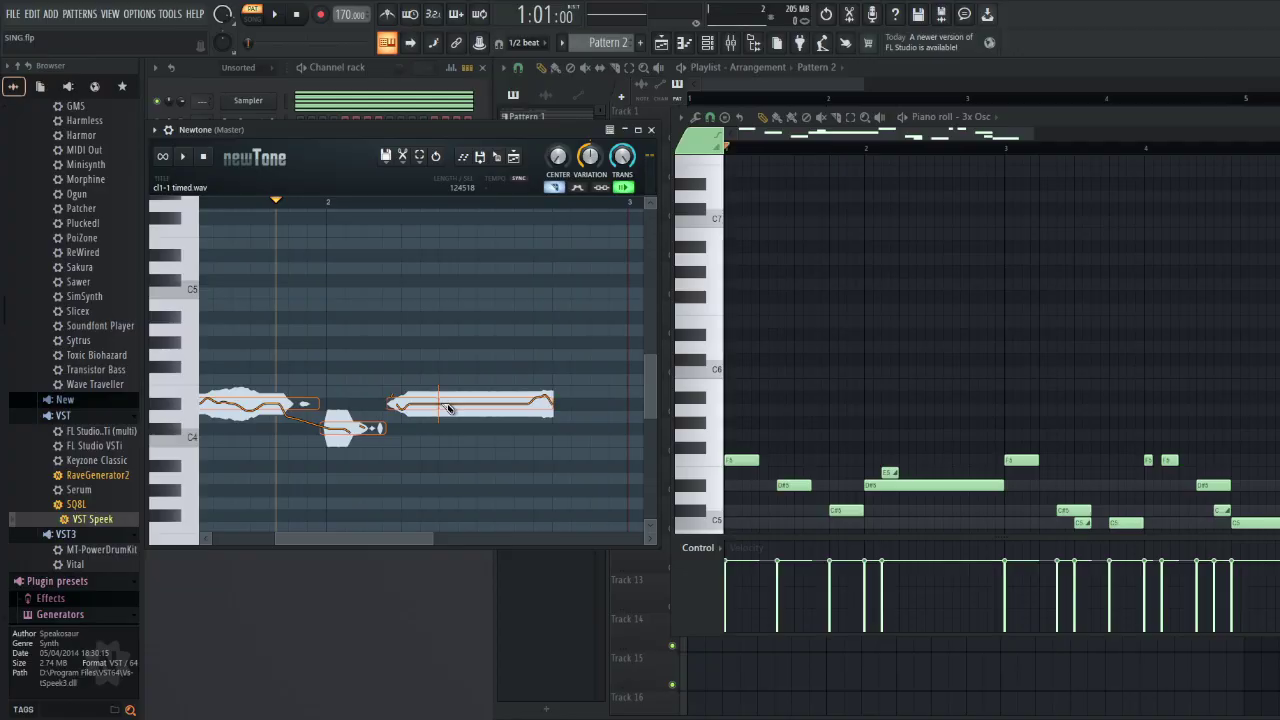
In NewTone, raise the pitch of the second half of the long last note in cl1-1 timed.wav
drag(505, 407, 505, 385)
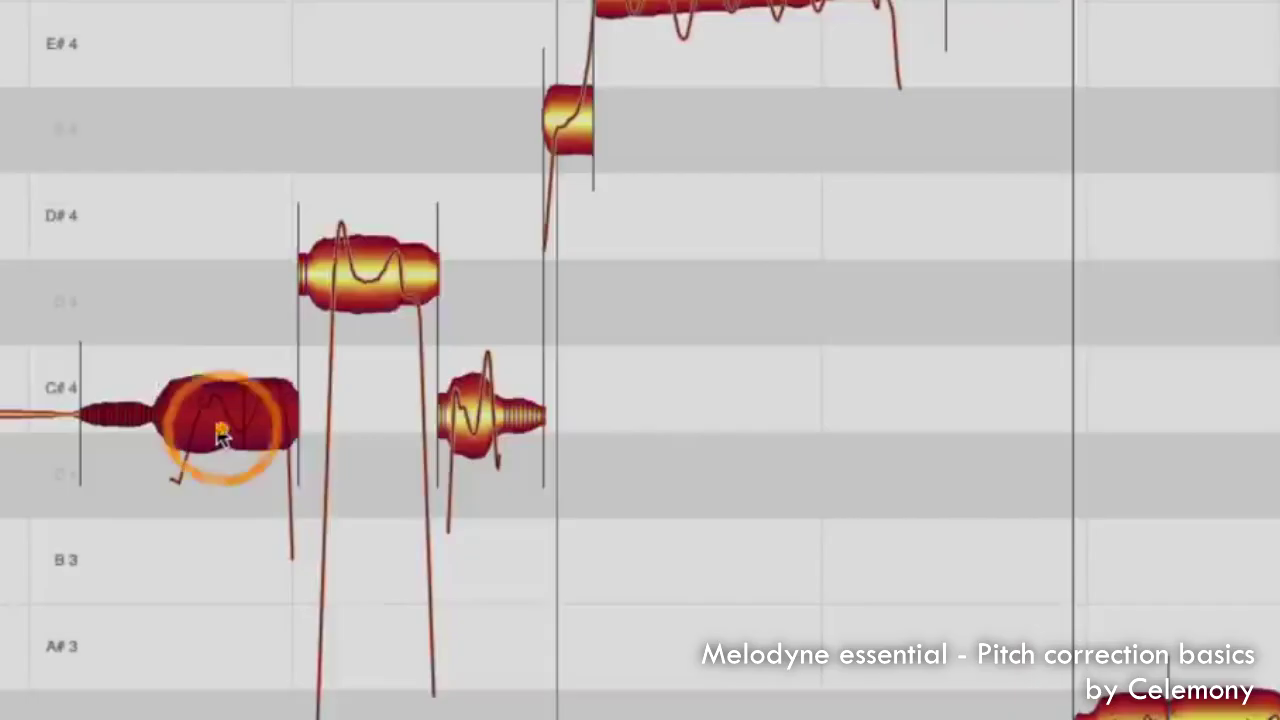
In Melodyne, nudge the note blob near C#4, just before the D4 note, slightly upward in pitch
drag(222, 432, 224, 425)
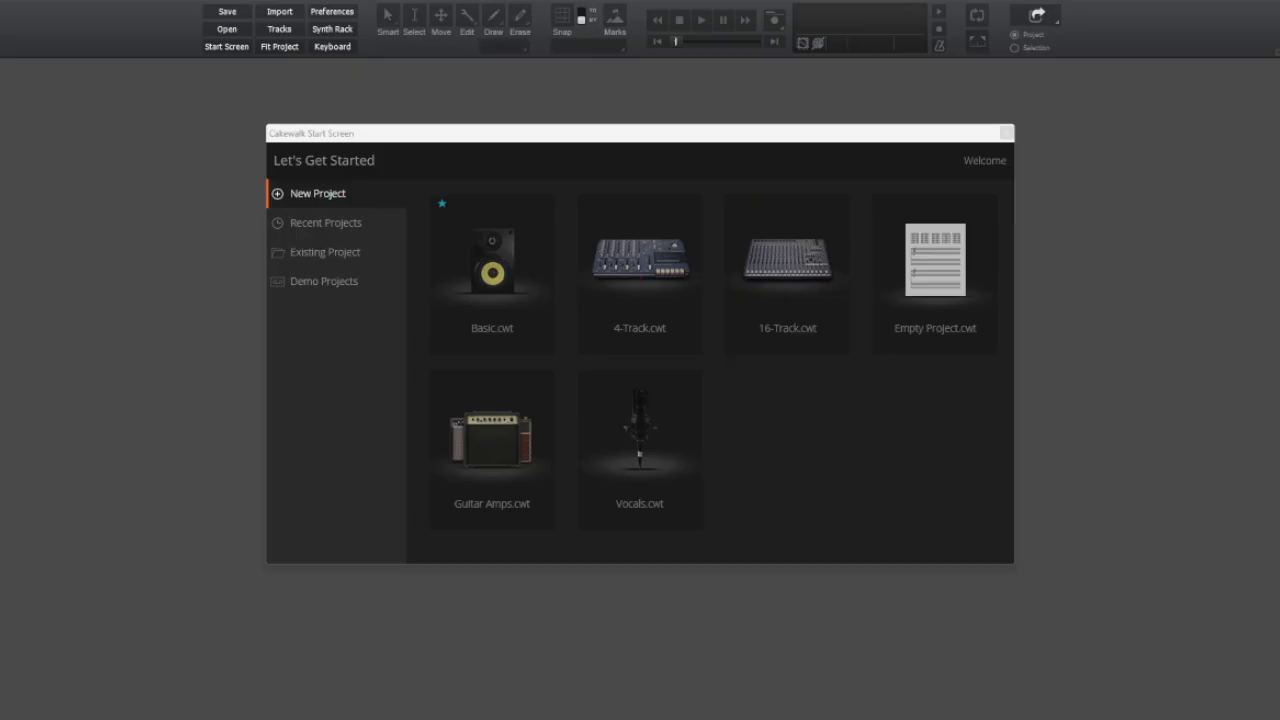
In Cakewalk, start an empty project and configure the Kerovee VST audio effect as a synth in the Plug-in Manager
click(952, 330)
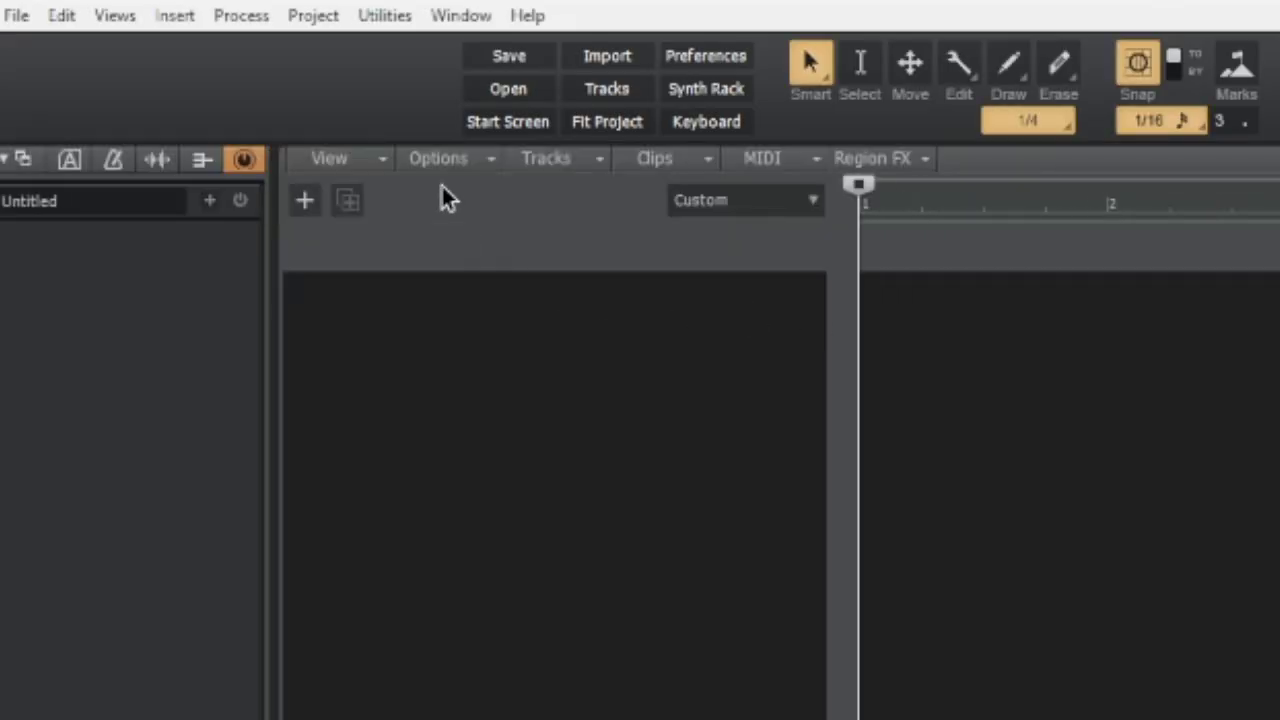
click(385, 15)
click(431, 226)
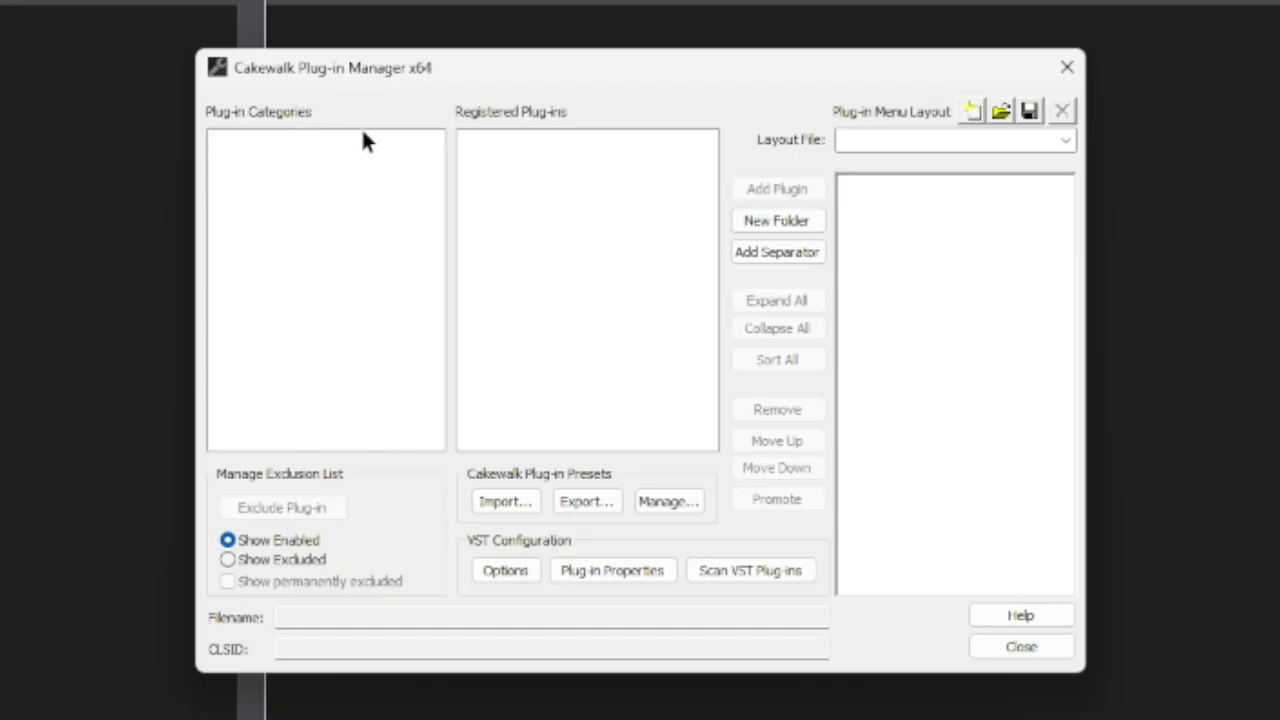
click(317, 155)
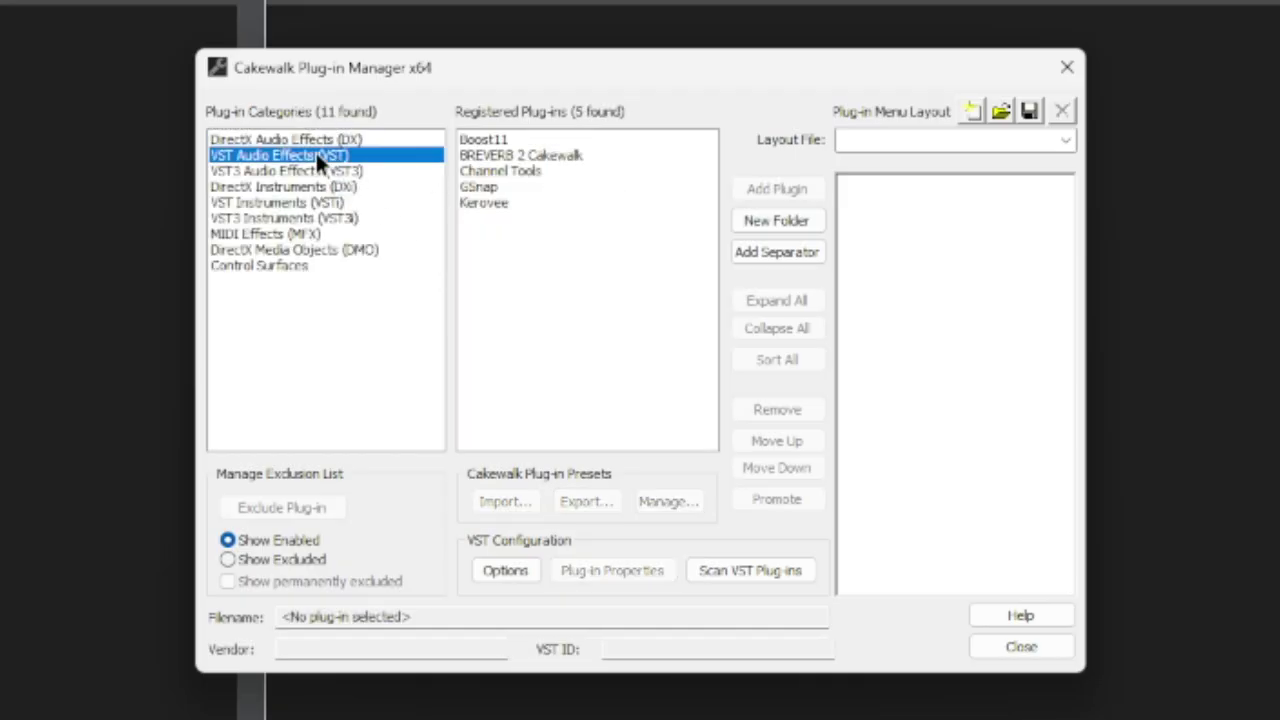
click(527, 205)
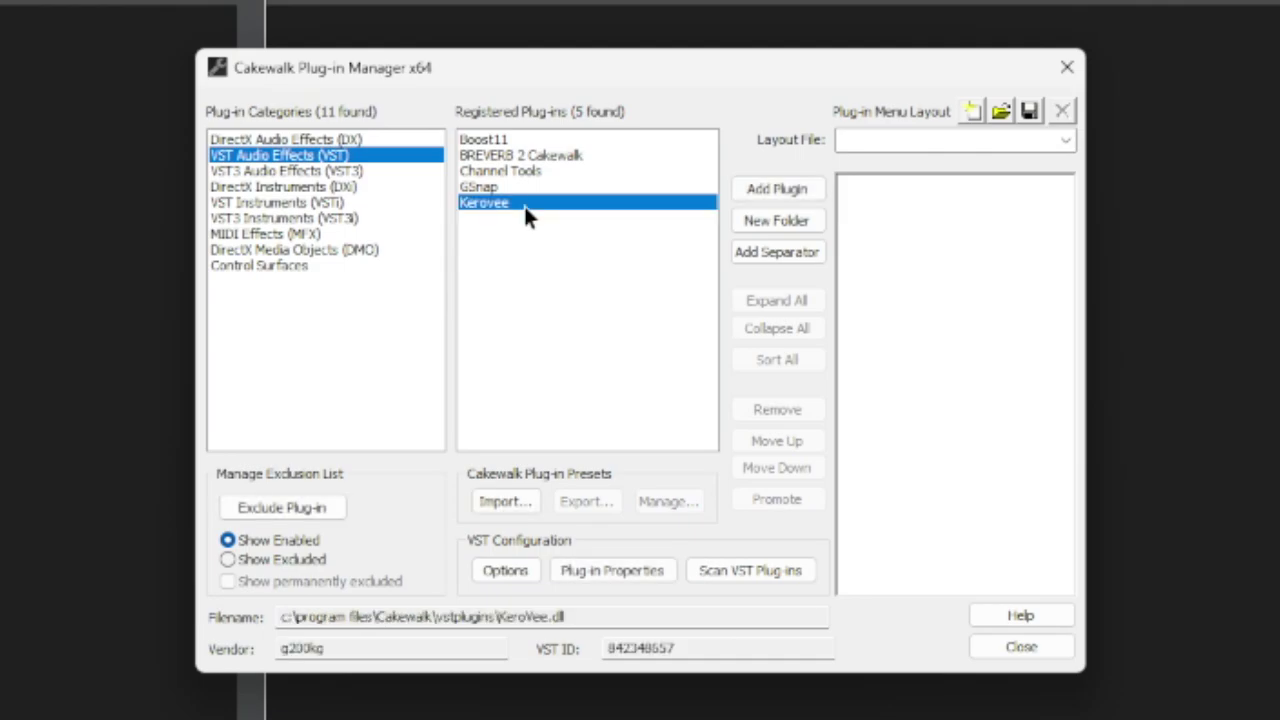
click(662, 576)
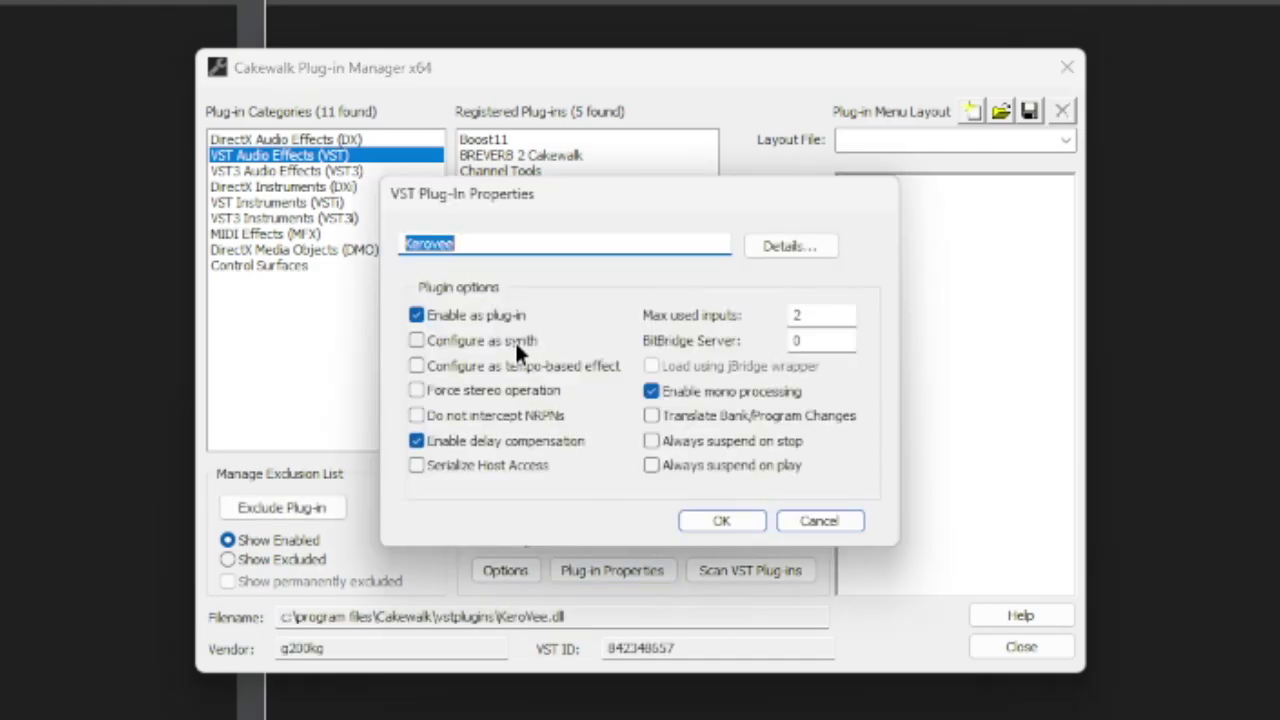
click(515, 340)
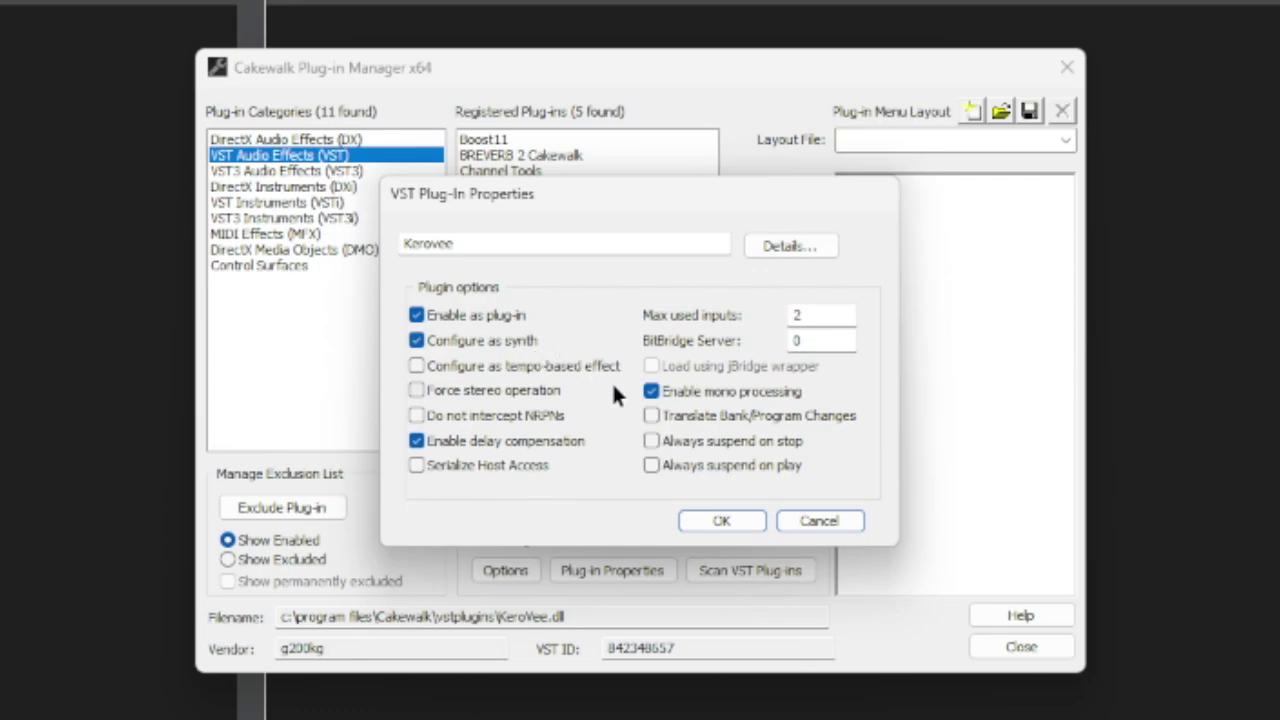
click(759, 520)
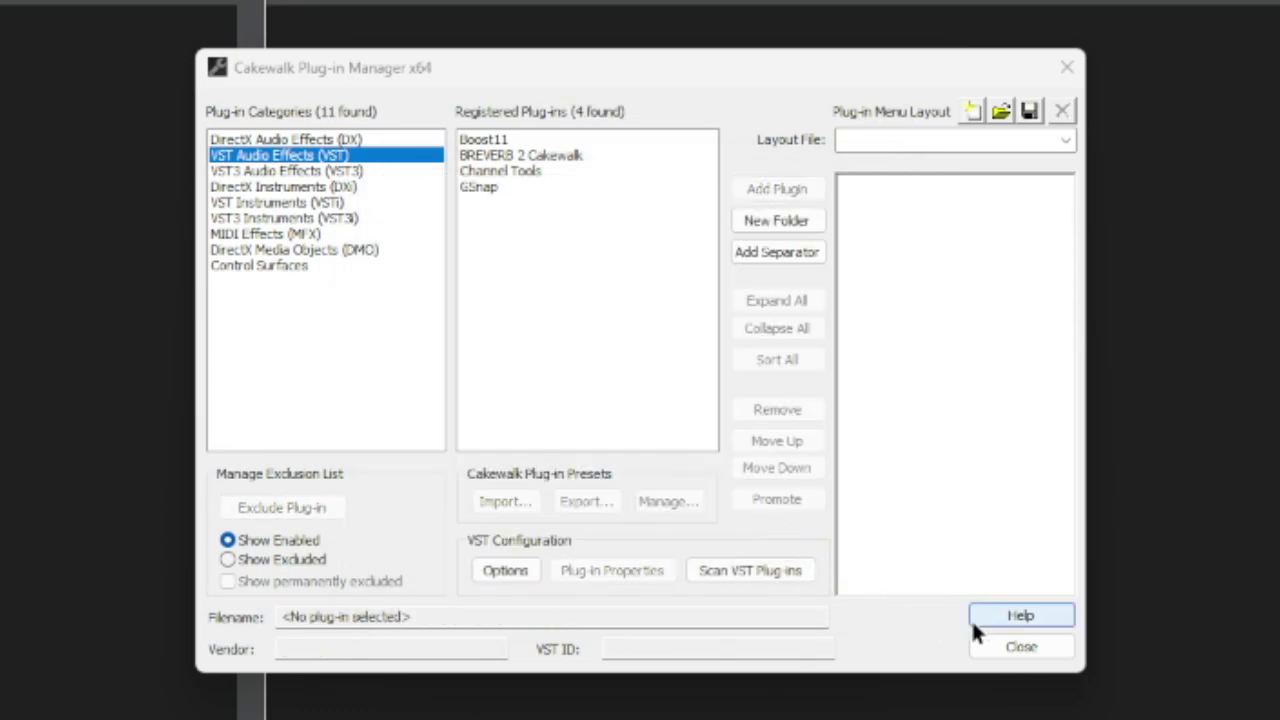
click(1021, 647)
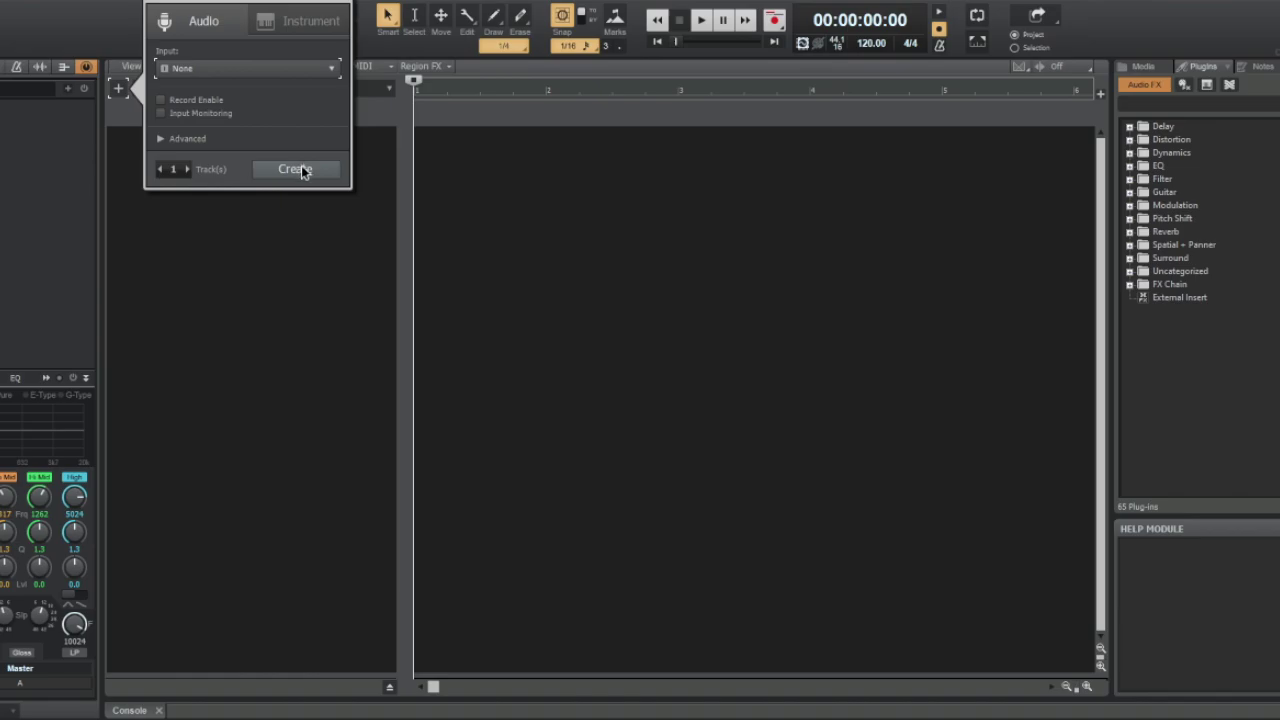
Create an audio track and insert Kerovee (32-bit) in its effects rack as a soft synth
click(304, 172)
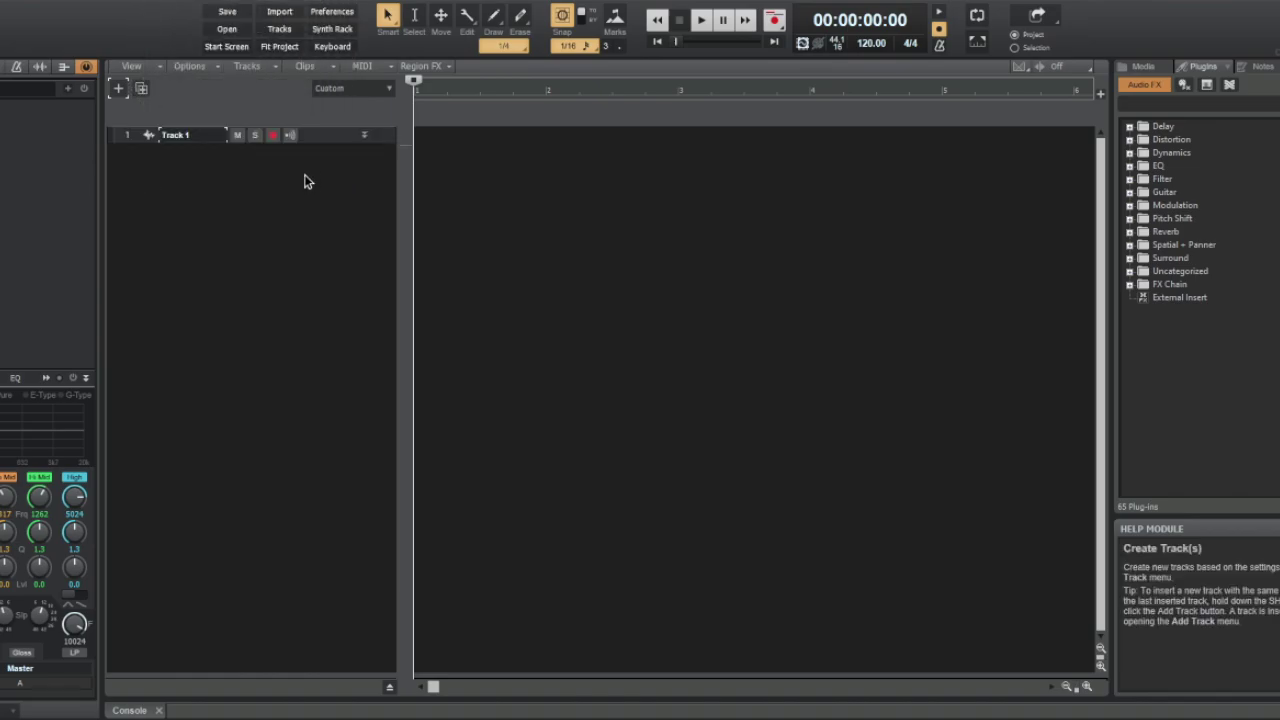
click(363, 138)
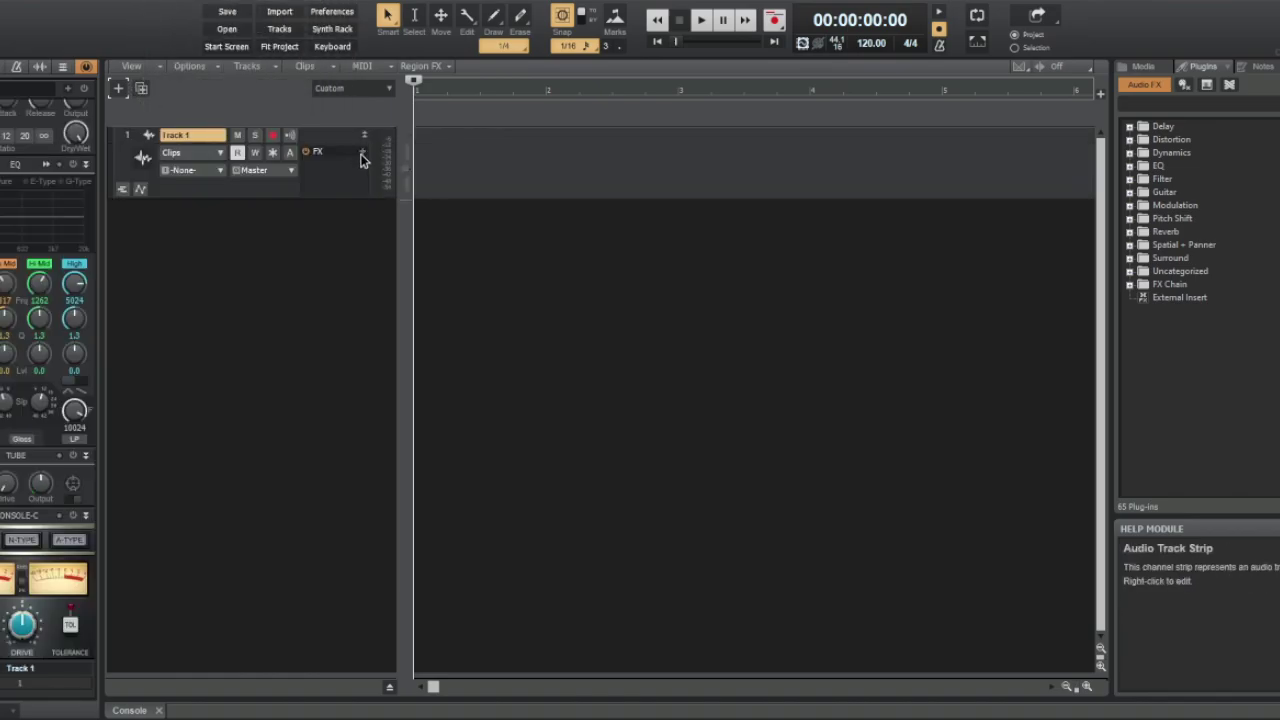
click(364, 153)
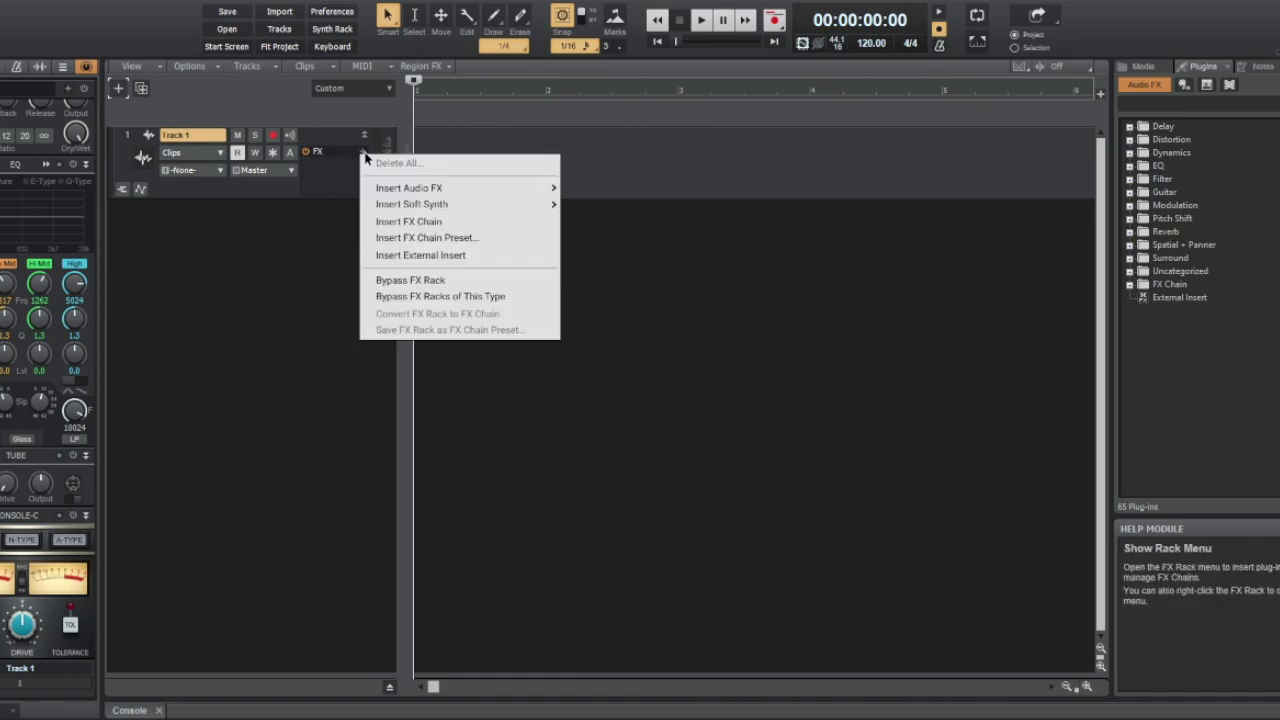
mouse_move(548, 210)
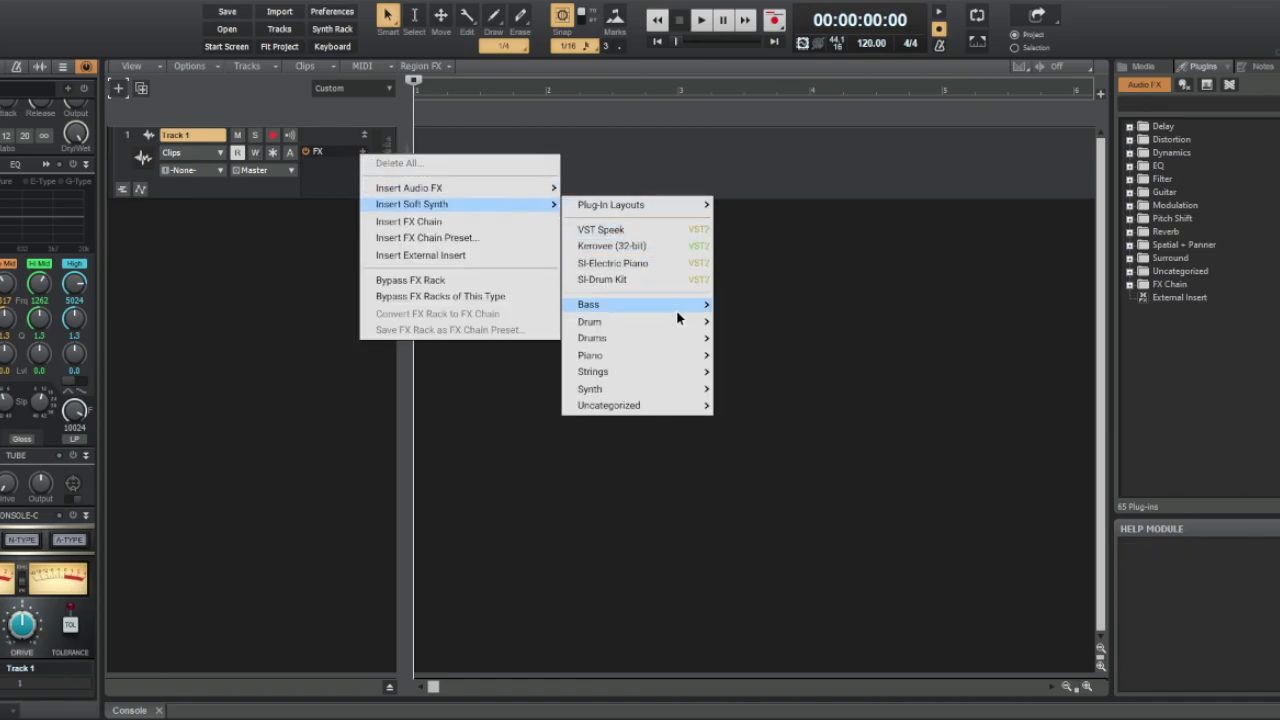
mouse_move(688, 410)
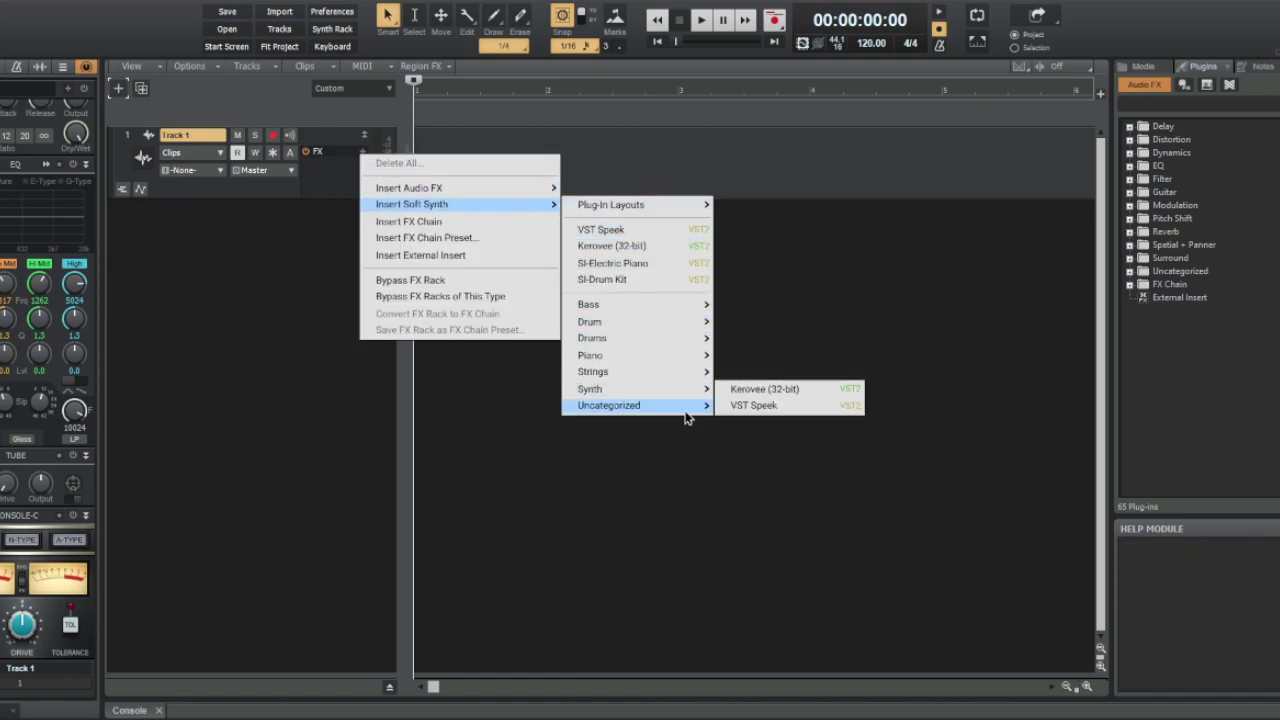
click(823, 388)
Add a MIDI track below the audio track and route its output to 1-Kerovee 1
click(301, 211)
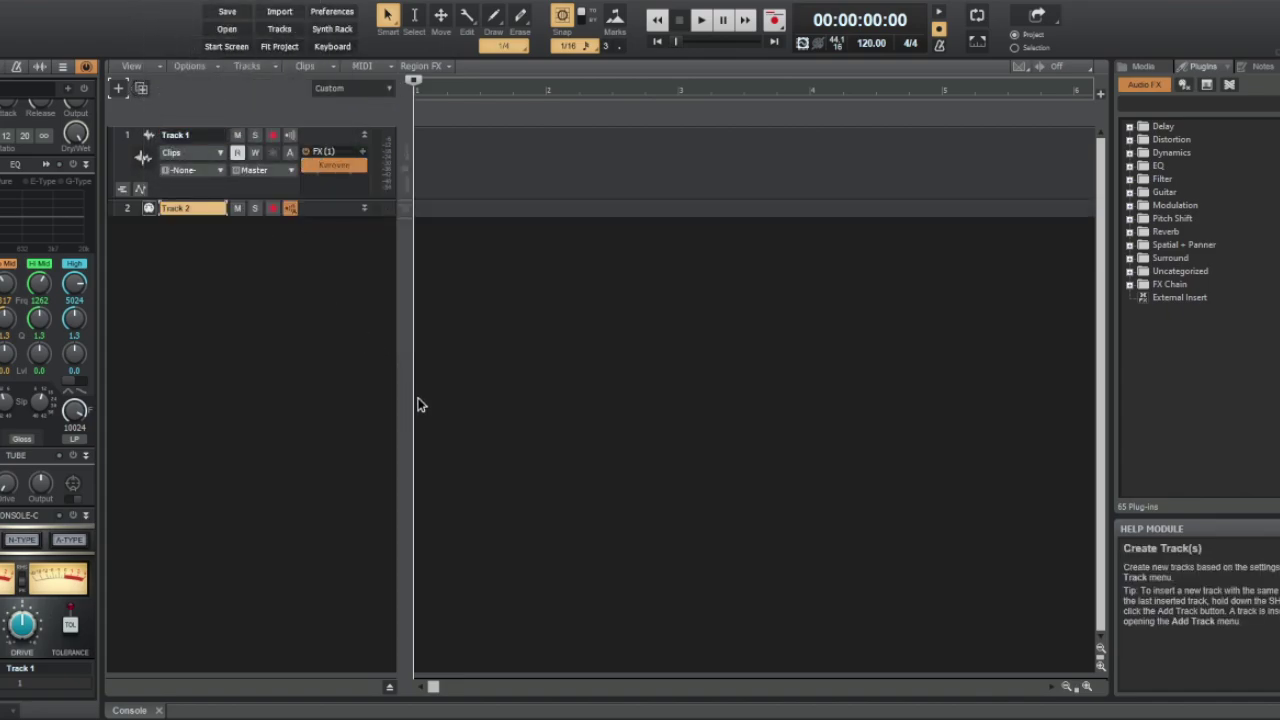
click(365, 209)
click(291, 244)
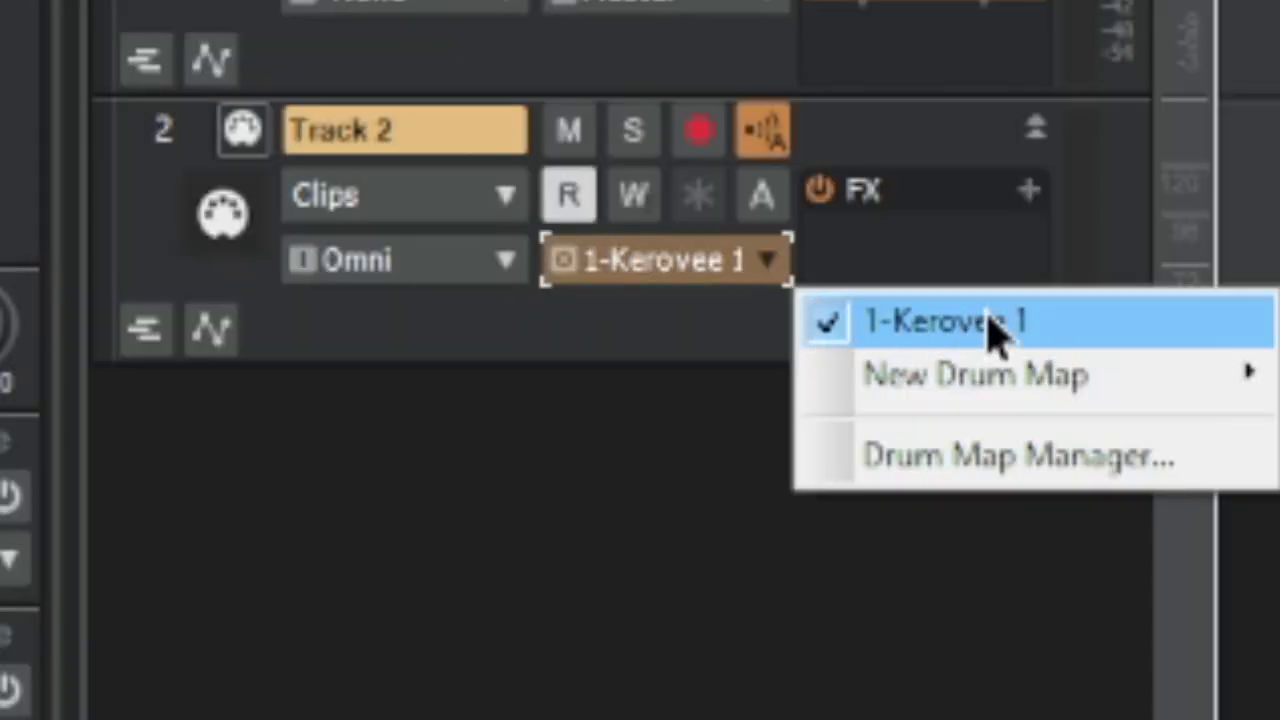
click(372, 269)
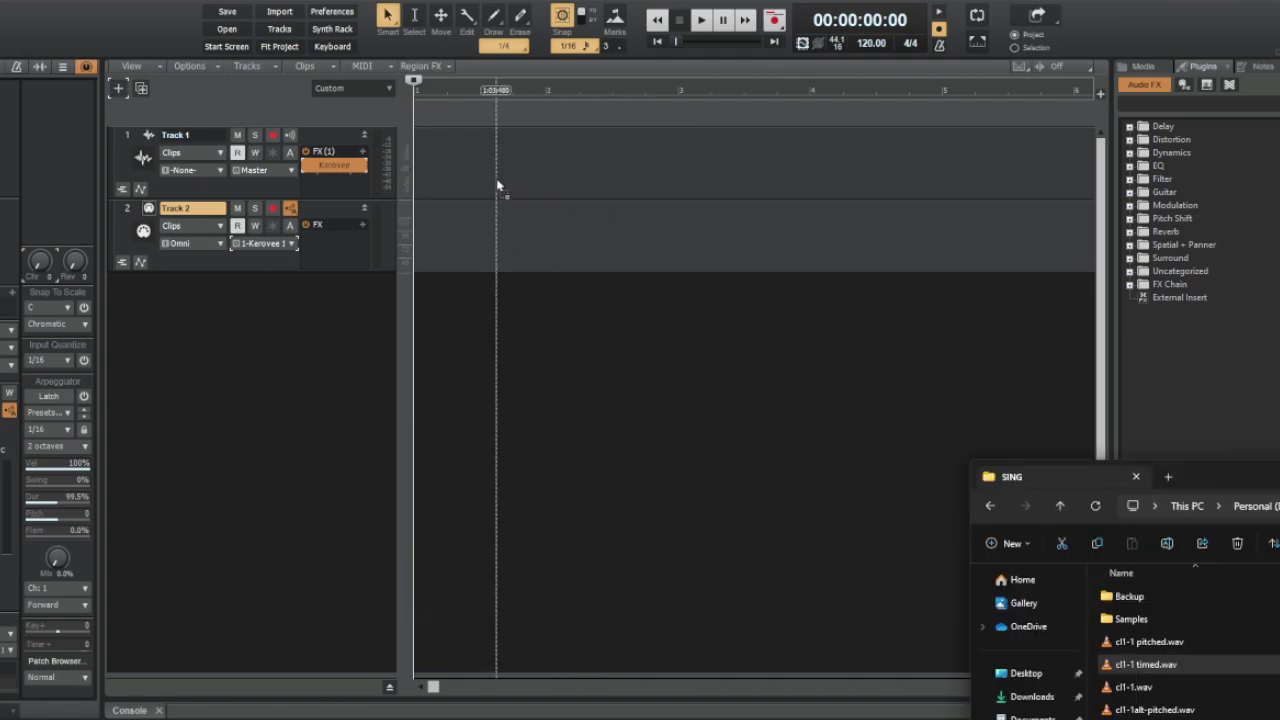
Import cl1-1 timed.wav into Track 1 and align the clip with the start of bar 1
drag(497, 188, 497, 170)
drag(505, 133, 489, 133)
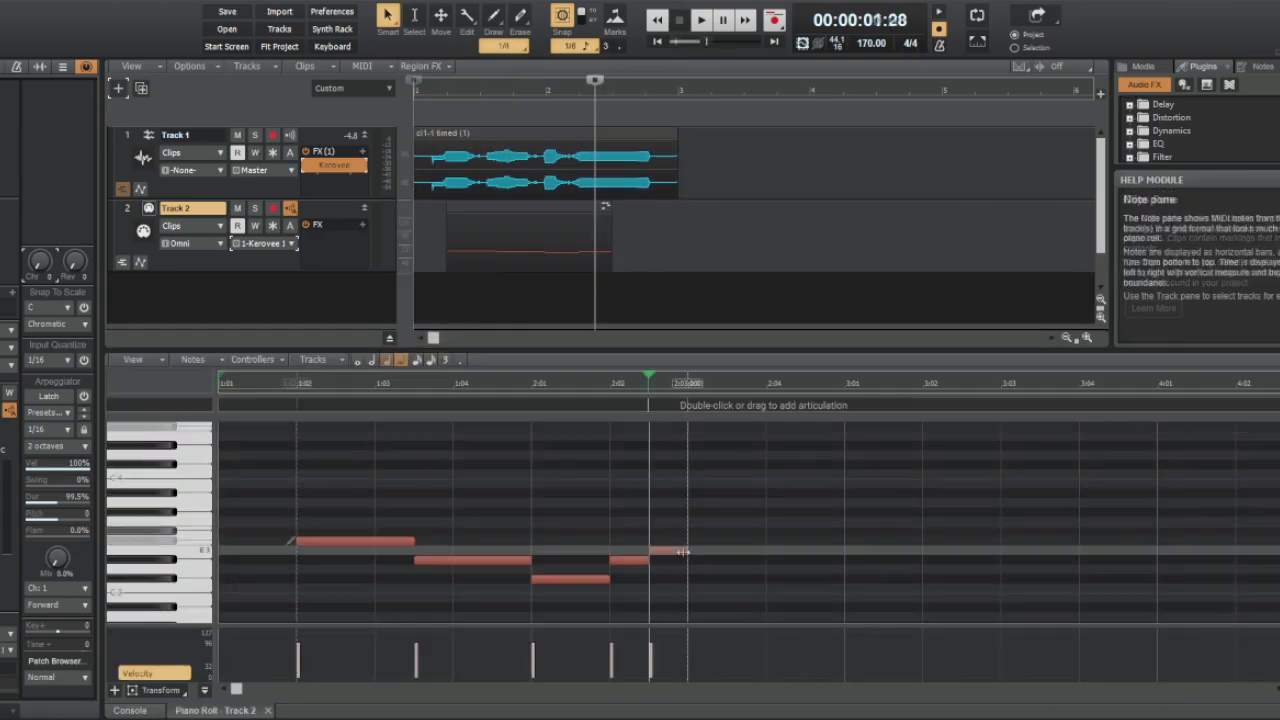
Extend the last piano roll note on Track 2 to nearly the end of bar 2, and lower KeroVee's Nuance toward Natural
drag(655, 551, 829, 546)
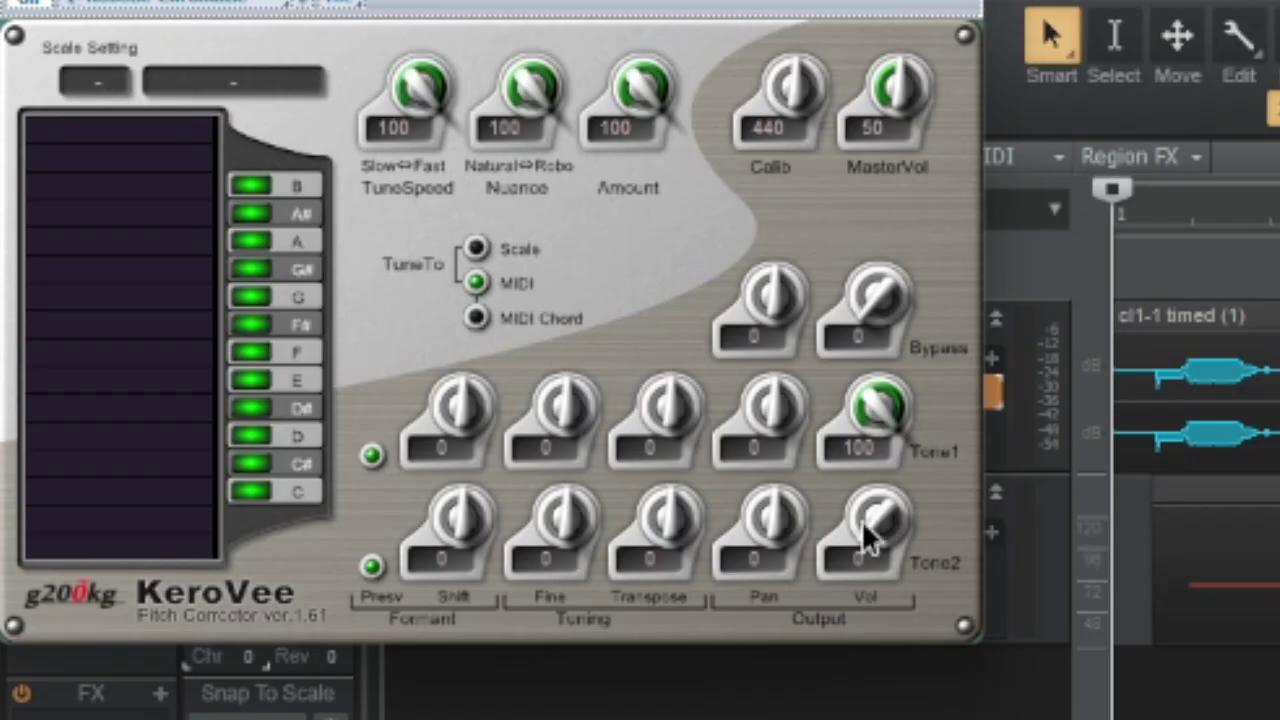
drag(530, 90, 555, 600)
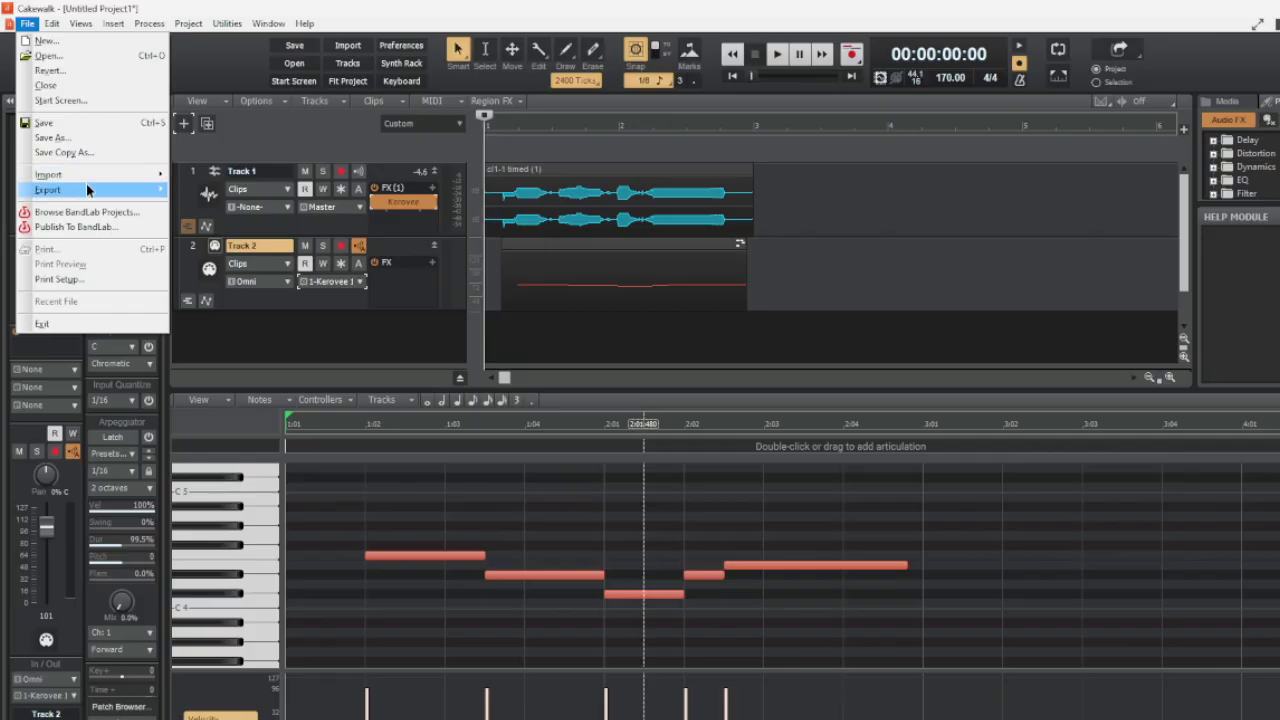
Start an audio export of the Cakewalk project
mouse_move(88, 185)
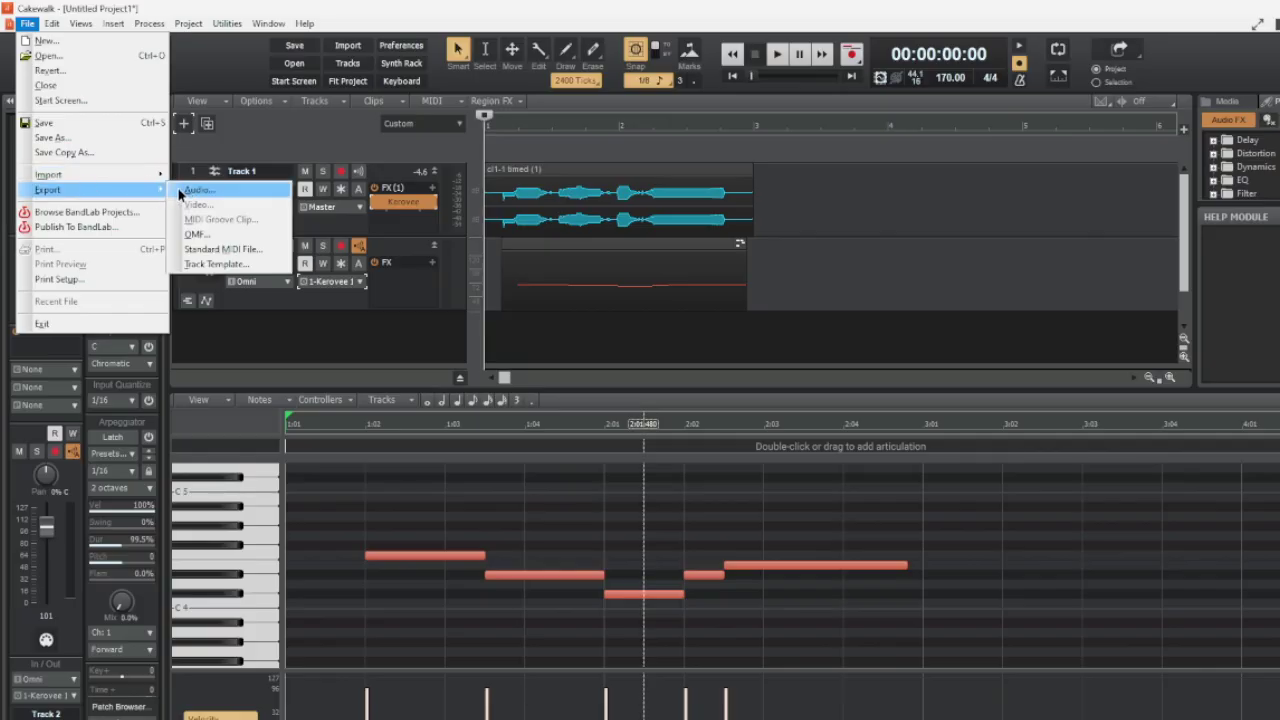
click(198, 190)
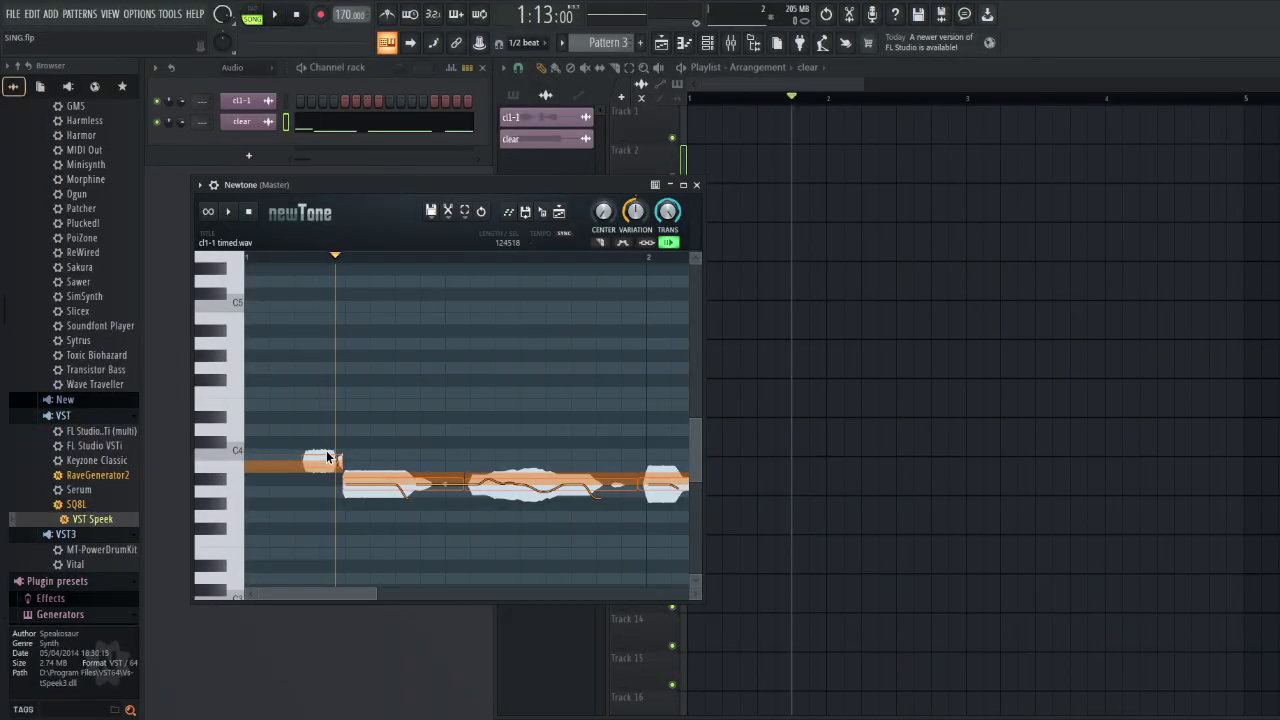
In NewTone, raise the short first note's pitch and move the second half of the last note up one semitone to E4
drag(340, 457, 340, 398)
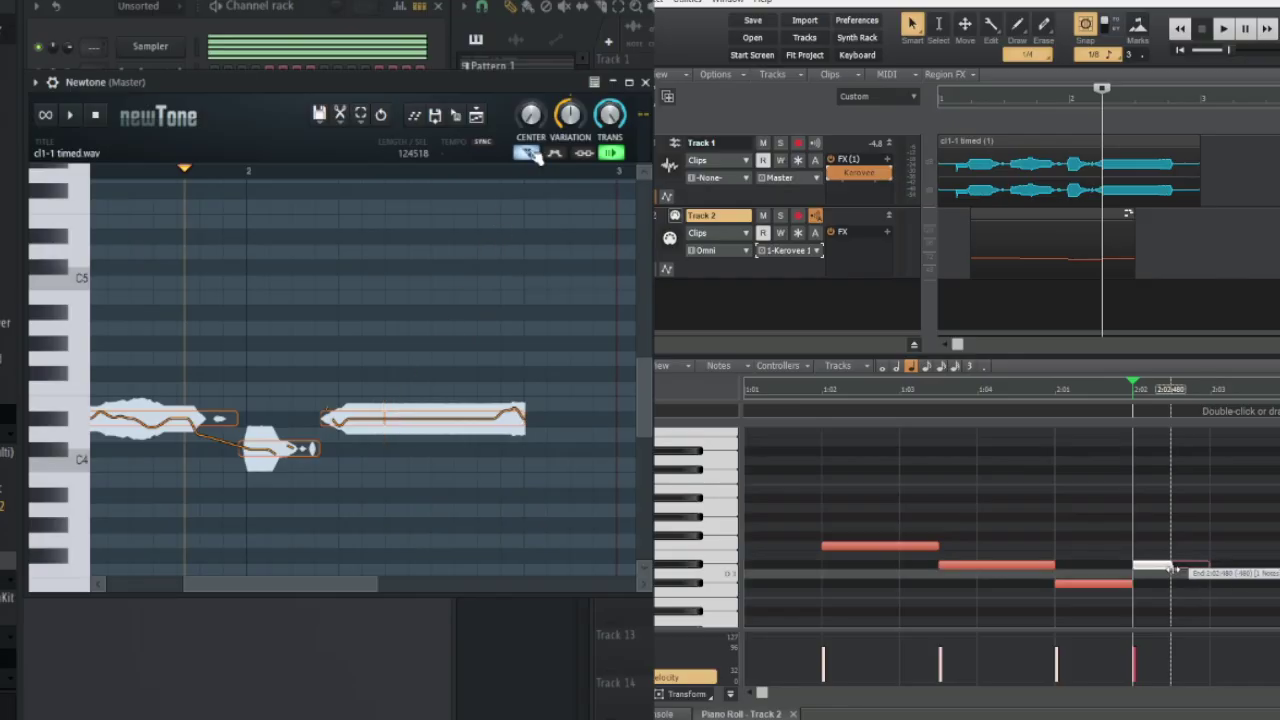
mouse_move(465, 423)
mouse_down()
mouse_move(458, 392)
mouse_move(458, 405)
mouse_up()
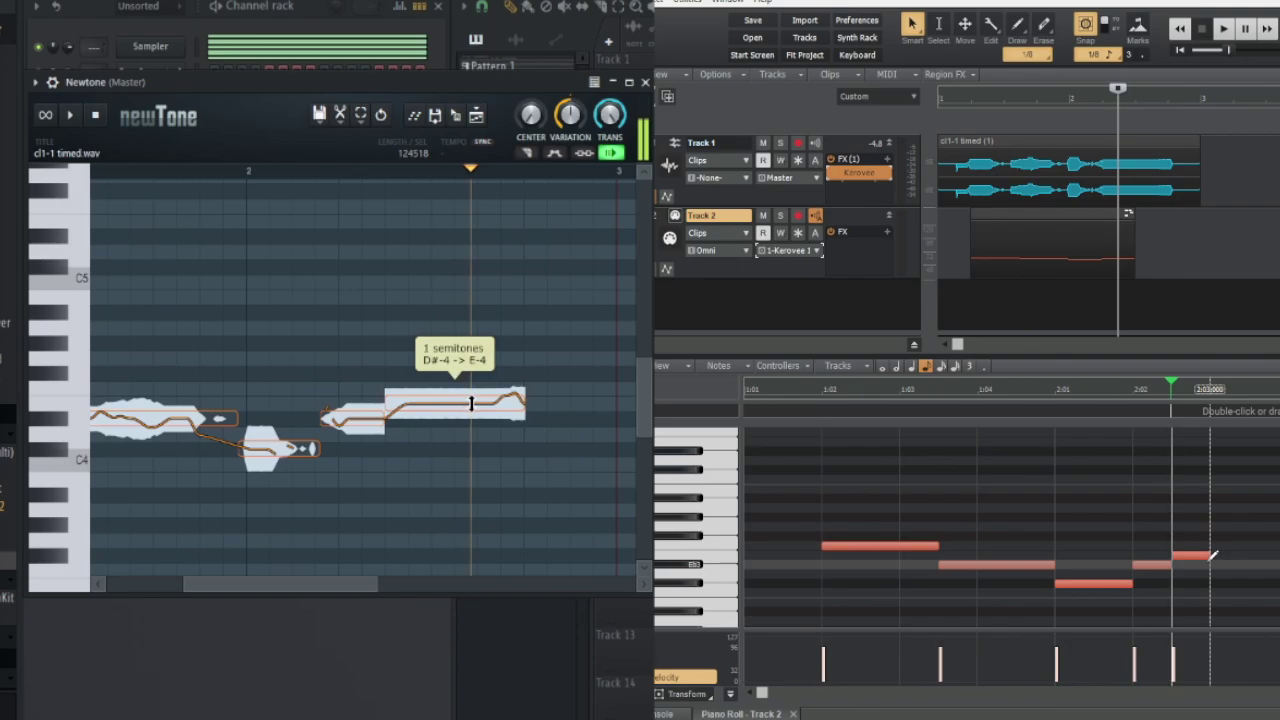
key(space)
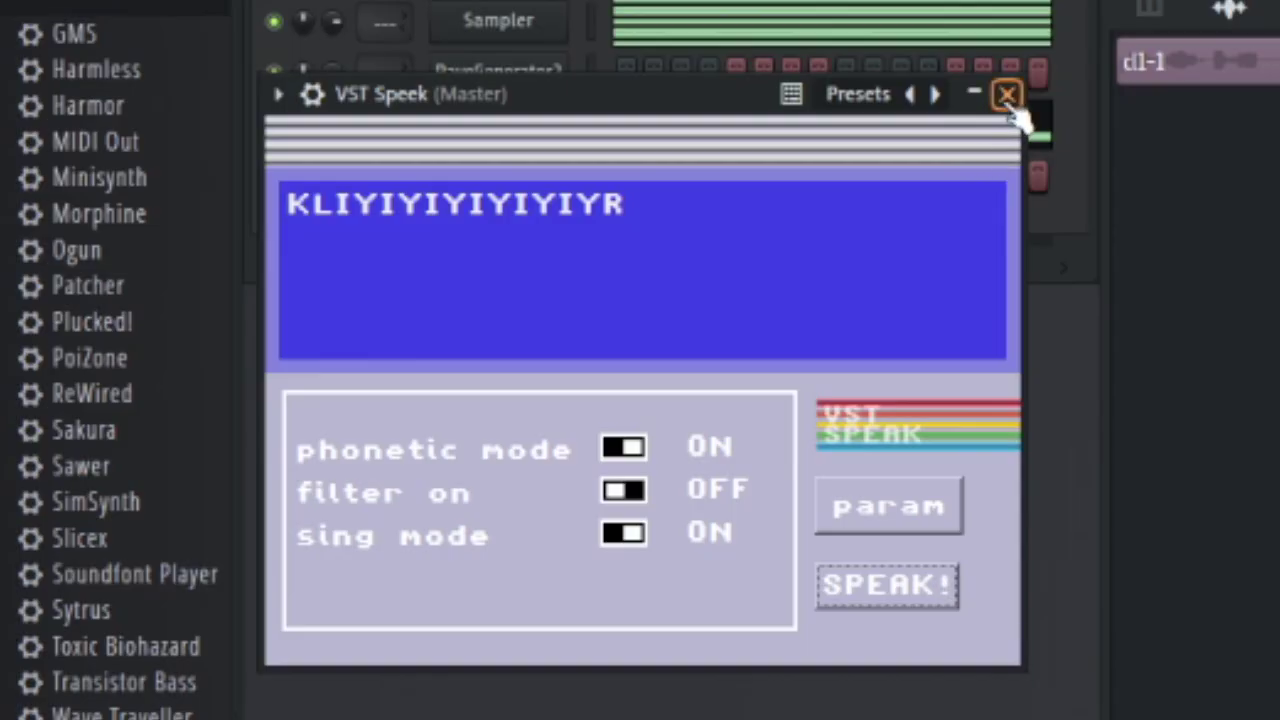
In VST Speek, lengthen the phonetic text to KLIYIYIYIYIYIYIYIYR and speak it
click(612, 204)
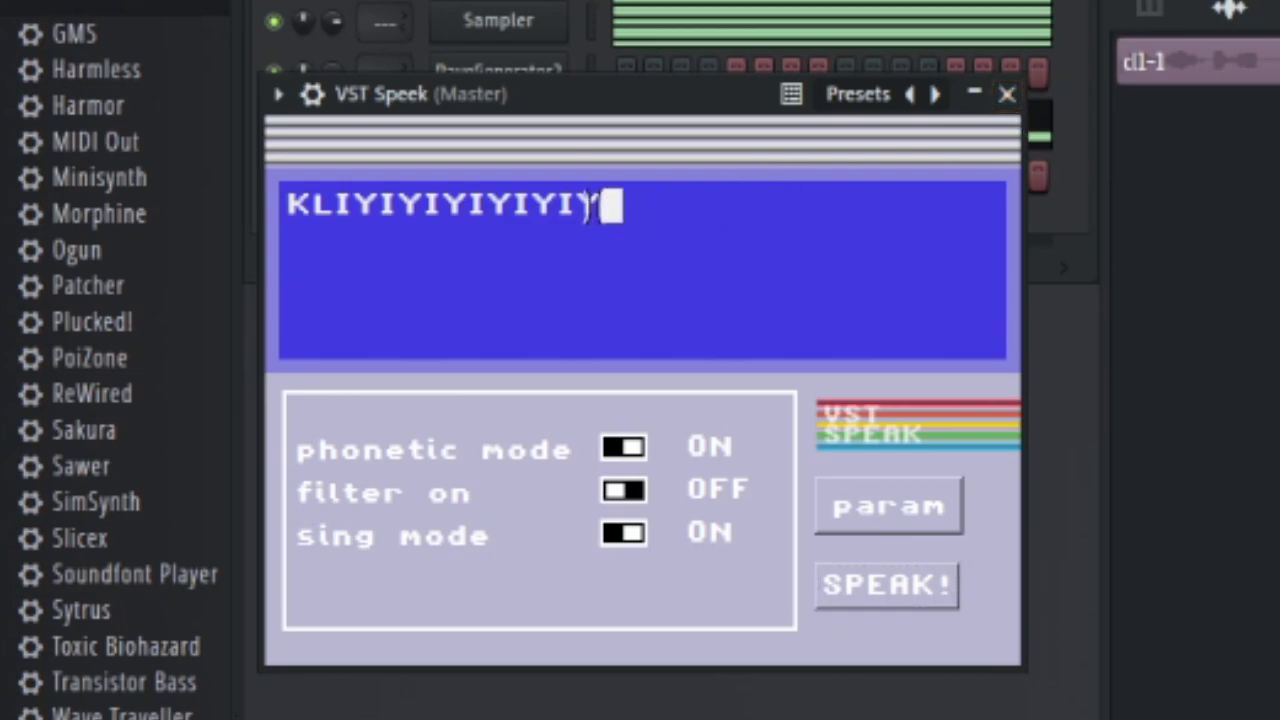
text(IYIYR)
click(857, 583)
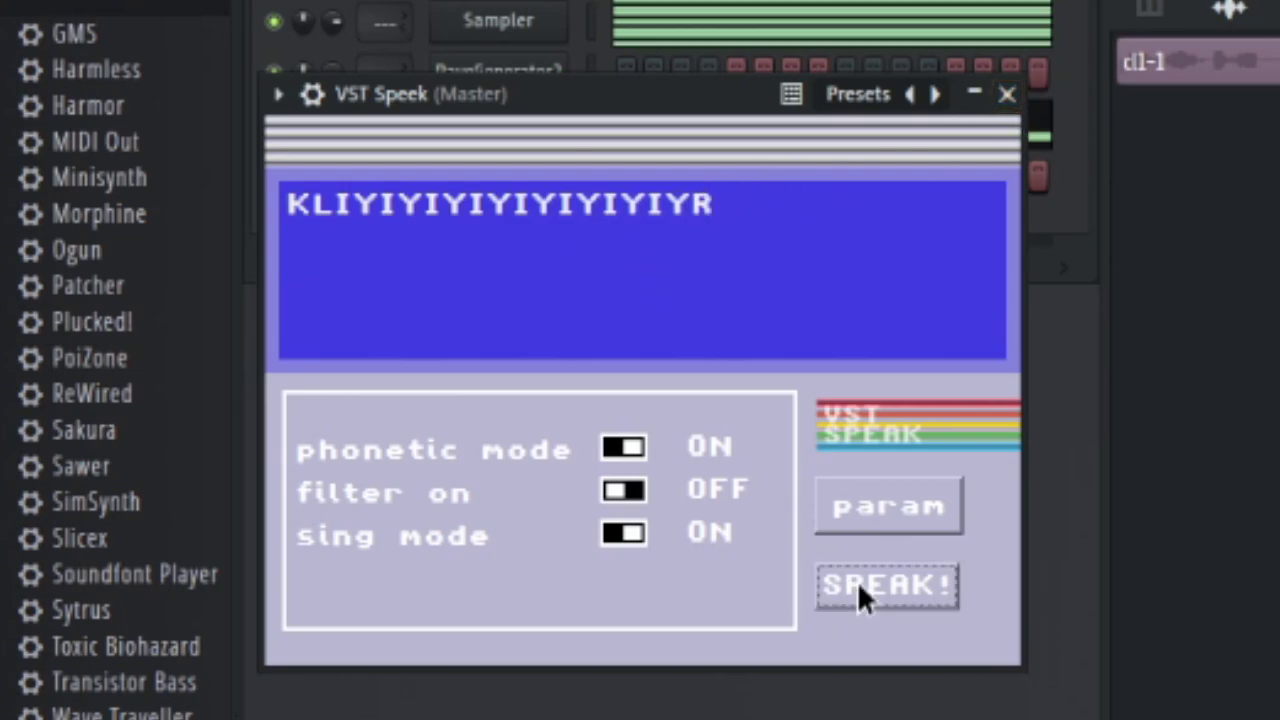